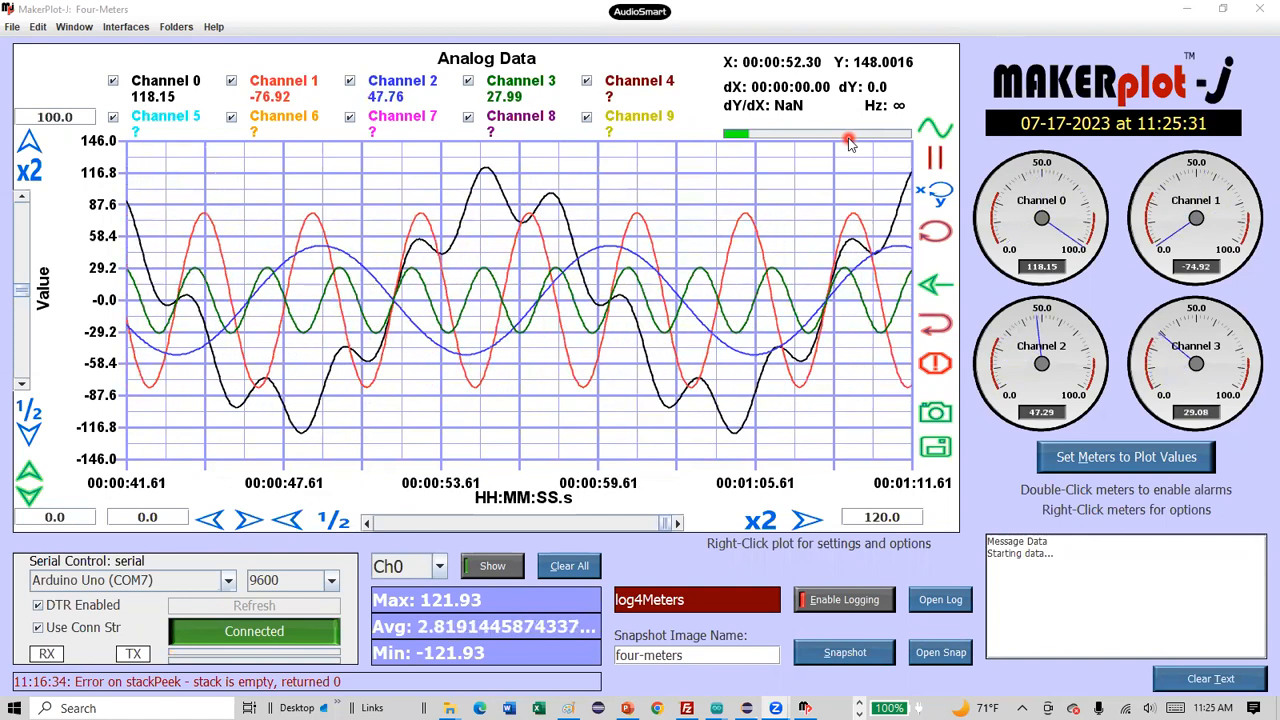
# Disconnect the Arduino Uno's serial connection and switch to Paint for a blank canvas.
pyautogui.click(265, 631)
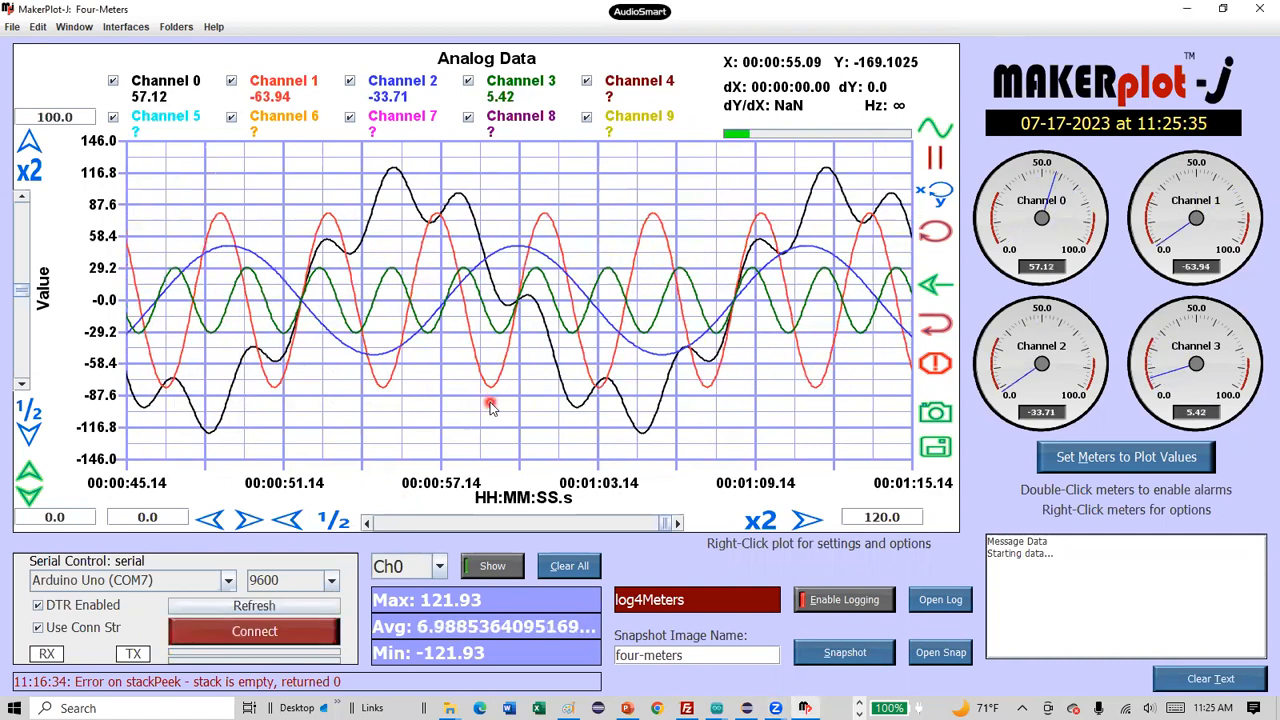
pyautogui.click(532, 445)
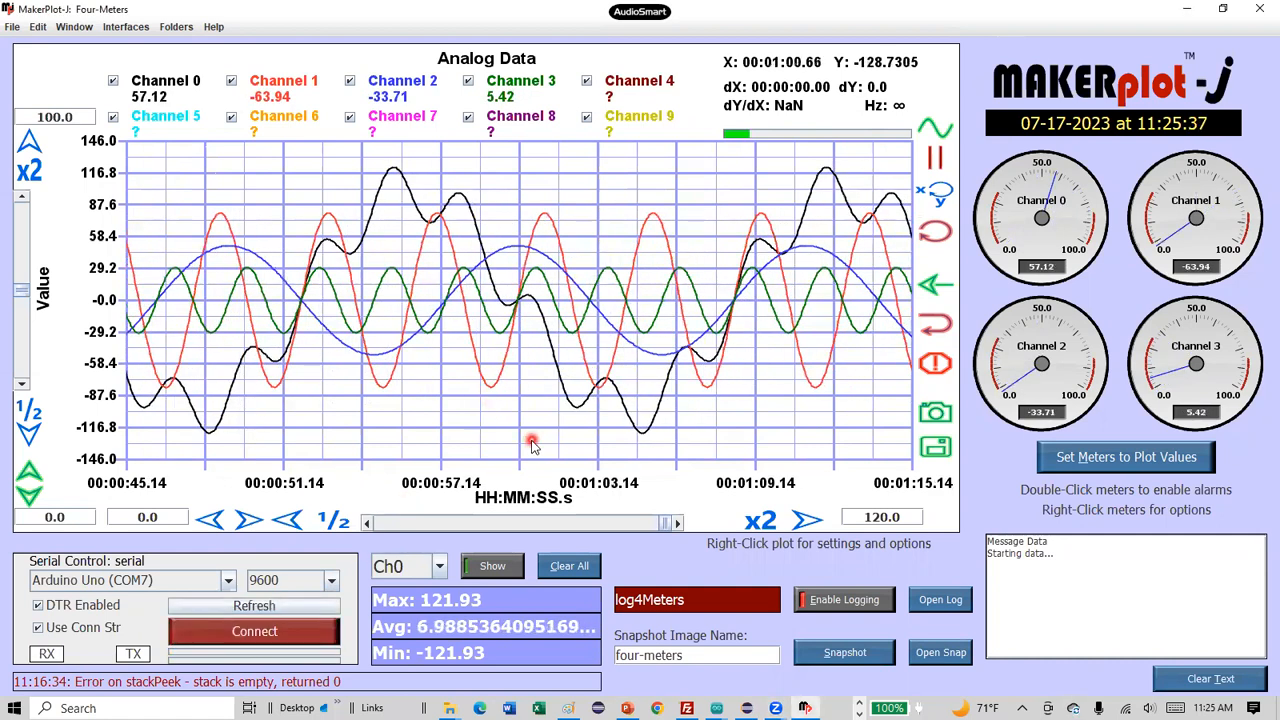
pyautogui.click(568, 708)
pyautogui.click(596, 410)
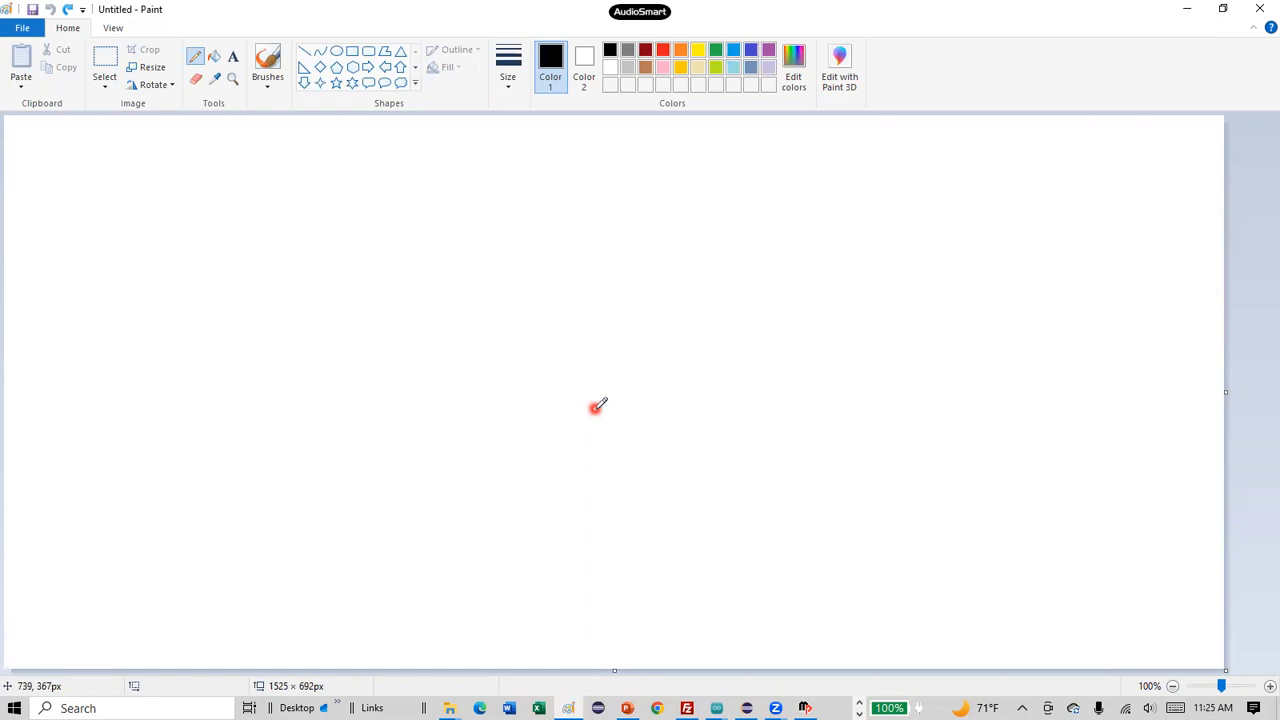
# Handwrite the sample data string 10,20,30 along the upper part of the canvas.
pyautogui.moveTo(248, 138); pyautogui.dragTo(242, 183)
pyautogui.moveTo(298, 148); pyautogui.dragTo(330, 193)
pyautogui.moveTo(371, 150)
pyautogui.mouseDown()
pyautogui.moveTo(394, 153)
pyautogui.moveTo(402, 189)
pyautogui.mouseUp()
pyautogui.moveTo(455, 142)
pyautogui.mouseDown()
pyautogui.moveTo(443, 152)
pyautogui.moveTo(480, 208)
pyautogui.mouseUp()
pyautogui.moveTo(540, 150); pyautogui.dragTo(534, 194)
pyautogui.moveTo(606, 146); pyautogui.dragTo(592, 153)
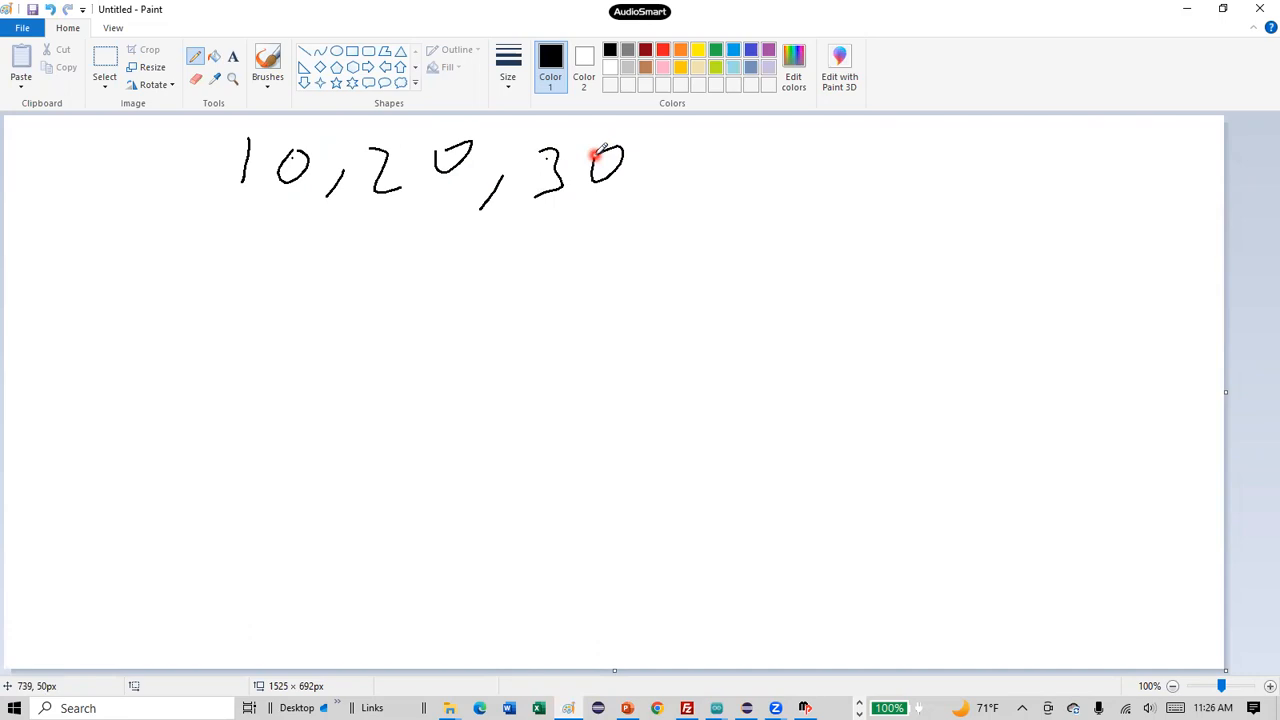
# Draw arrows from 10, 20 and 30 to the handwritten labels ain0, ain1 and ain2 respectively.
pyautogui.moveTo(274, 227)
pyautogui.mouseDown()
pyautogui.moveTo(357, 417)
pyautogui.moveTo(337, 446)
pyautogui.mouseUp()
pyautogui.moveTo(482, 400); pyautogui.dragTo(487, 442)
pyautogui.moveTo(515, 405)
pyautogui.mouseDown()
pyautogui.moveTo(514, 421)
pyautogui.moveTo(583, 421)
pyautogui.moveTo(578, 433)
pyautogui.mouseUp()
pyautogui.moveTo(626, 389)
pyautogui.mouseDown()
pyautogui.moveTo(632, 440)
pyautogui.moveTo(630, 384)
pyautogui.moveTo(601, 456)
pyautogui.mouseUp()
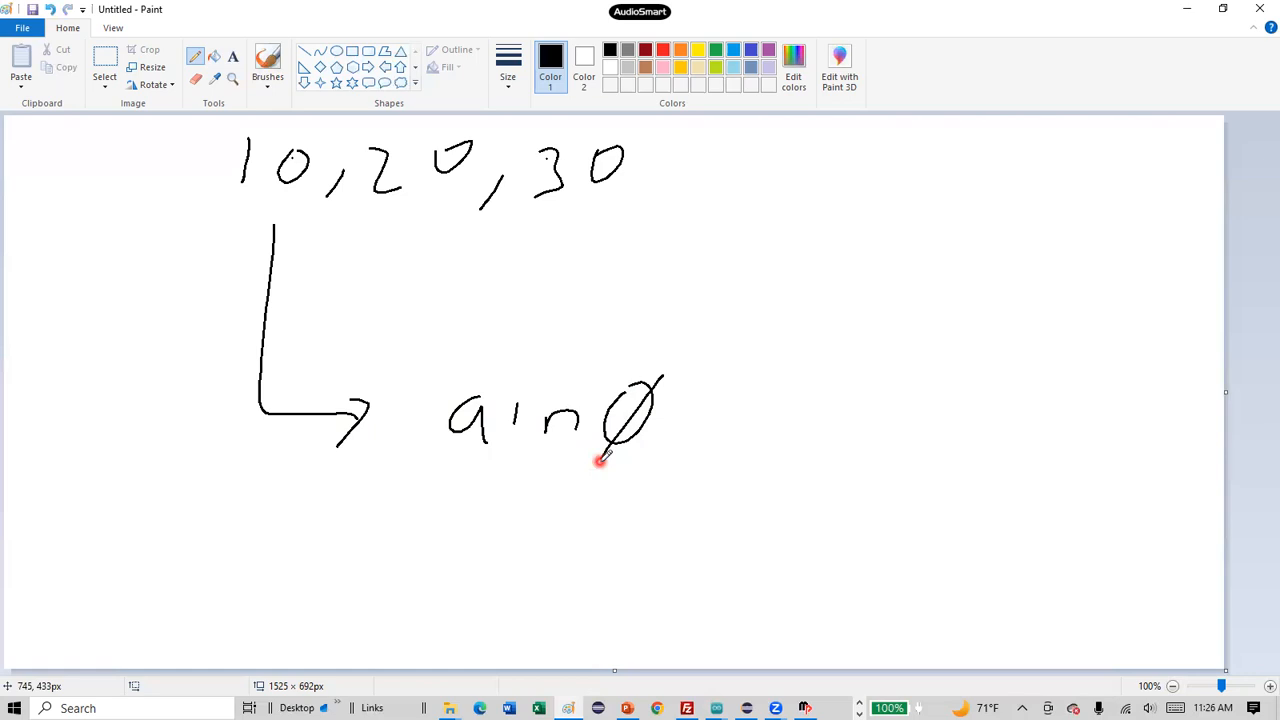
pyautogui.moveTo(413, 212)
pyautogui.mouseDown()
pyautogui.moveTo(409, 323)
pyautogui.moveTo(451, 323)
pyautogui.moveTo(463, 351)
pyautogui.mouseUp()
pyautogui.moveTo(545, 302)
pyautogui.mouseDown()
pyautogui.moveTo(520, 320)
pyautogui.moveTo(577, 331)
pyautogui.moveTo(578, 345)
pyautogui.mouseUp()
pyautogui.moveTo(613, 338); pyautogui.dragTo(645, 323)
pyautogui.moveTo(688, 282); pyautogui.dragTo(687, 318)
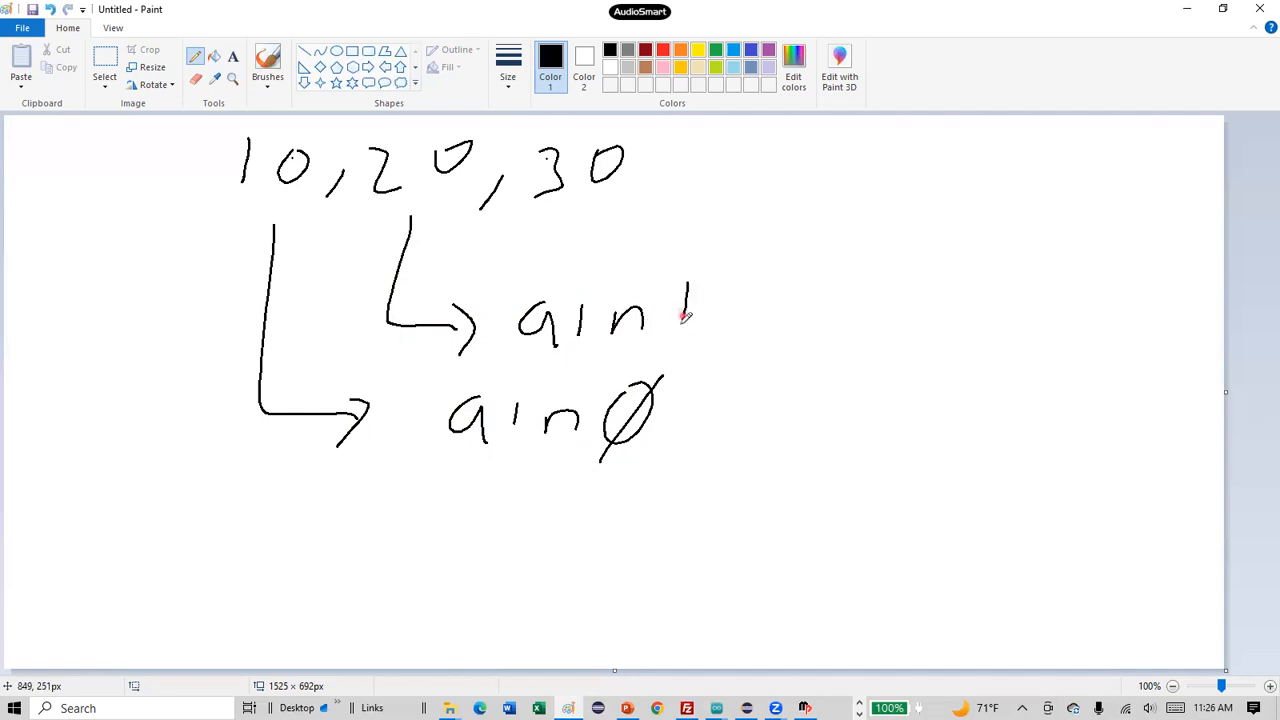
pyautogui.moveTo(584, 205)
pyautogui.mouseDown()
pyautogui.moveTo(634, 235)
pyautogui.moveTo(634, 251)
pyautogui.mouseUp()
pyautogui.moveTo(712, 216)
pyautogui.mouseDown()
pyautogui.moveTo(726, 236)
pyautogui.moveTo(836, 234)
pyautogui.mouseUp()
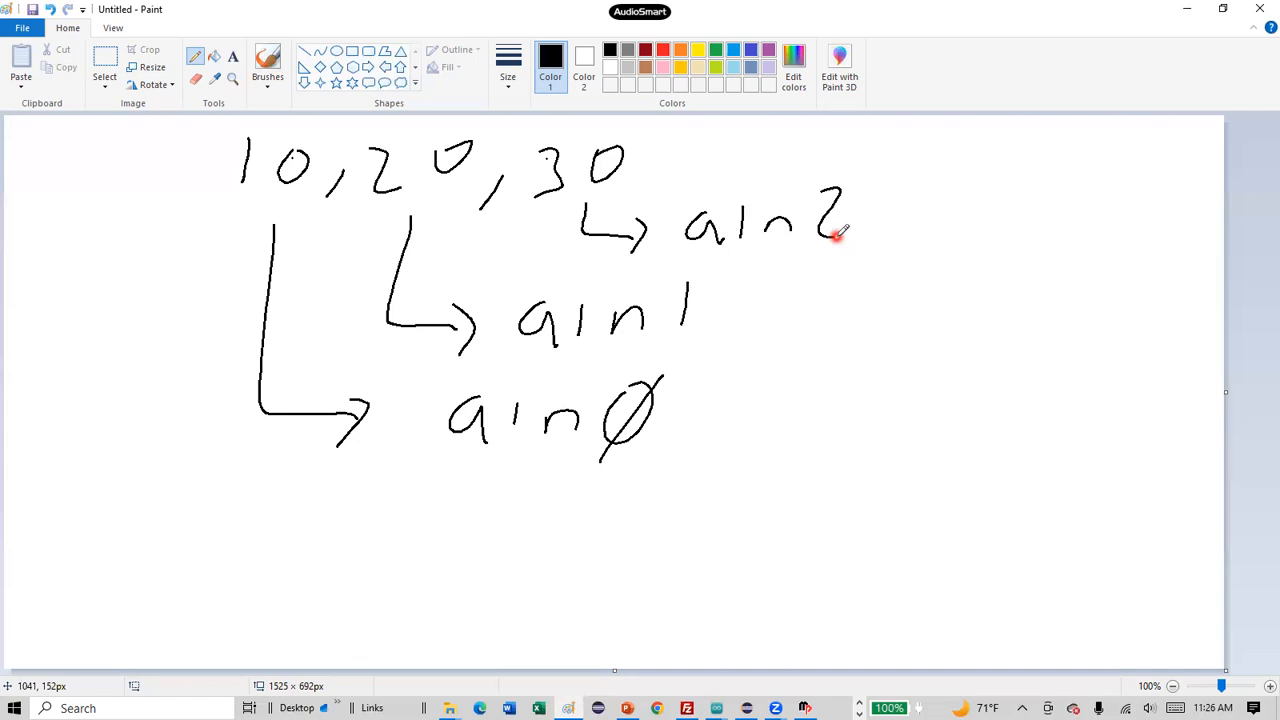
# Add square brackets around the handwritten labels ain2, ain1 and ain0.
pyautogui.moveTo(710, 184); pyautogui.dragTo(684, 245)
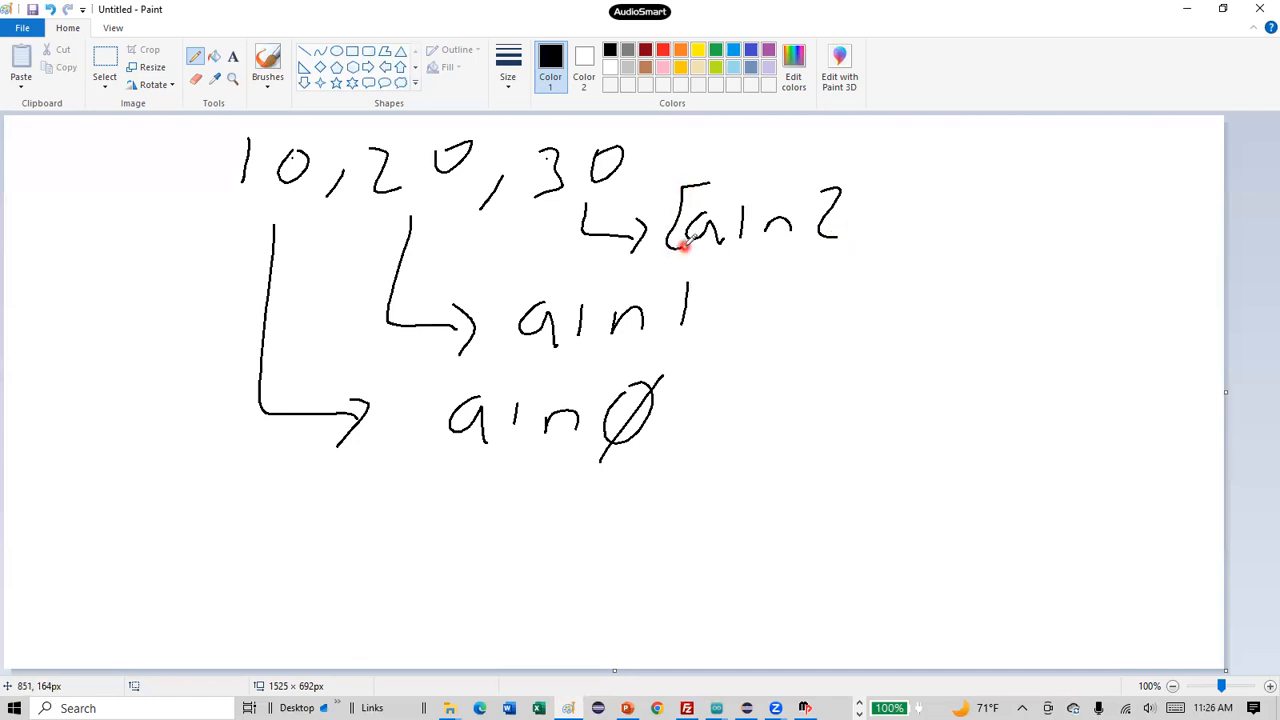
pyautogui.moveTo(845, 165); pyautogui.dragTo(863, 251)
pyautogui.moveTo(556, 283)
pyautogui.mouseDown()
pyautogui.moveTo(509, 294)
pyautogui.moveTo(536, 362)
pyautogui.mouseUp()
pyautogui.moveTo(703, 271)
pyautogui.mouseDown()
pyautogui.moveTo(737, 268)
pyautogui.moveTo(728, 344)
pyautogui.mouseUp()
pyautogui.moveTo(483, 374); pyautogui.dragTo(465, 463)
pyautogui.moveTo(676, 369); pyautogui.dragTo(706, 438)
pyautogui.moveTo(695, 455); pyautogui.dragTo(668, 462)
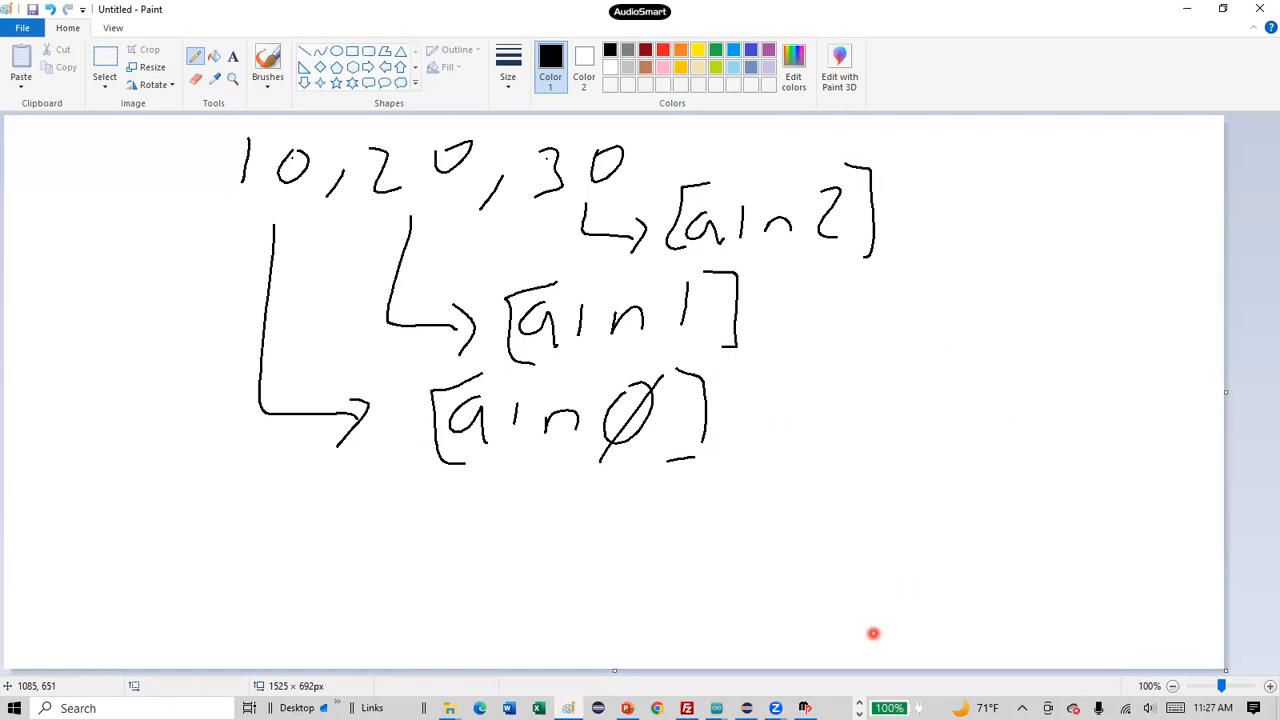
# Return to MakerPlot-J, open the Debug/CLI window and enter ? [ to find ain0 through ain3 in the item list.
pyautogui.hotkey('alt', 'Tab')
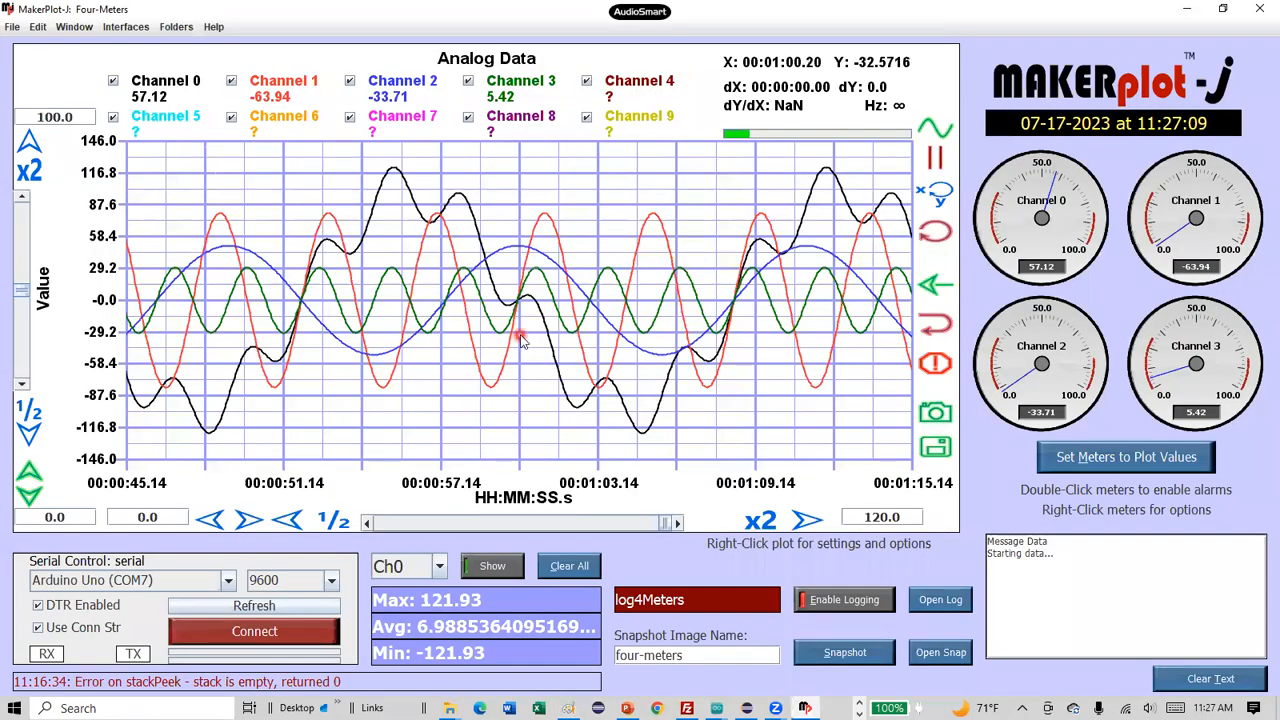
pyautogui.hotkey('ctrl', 'd')
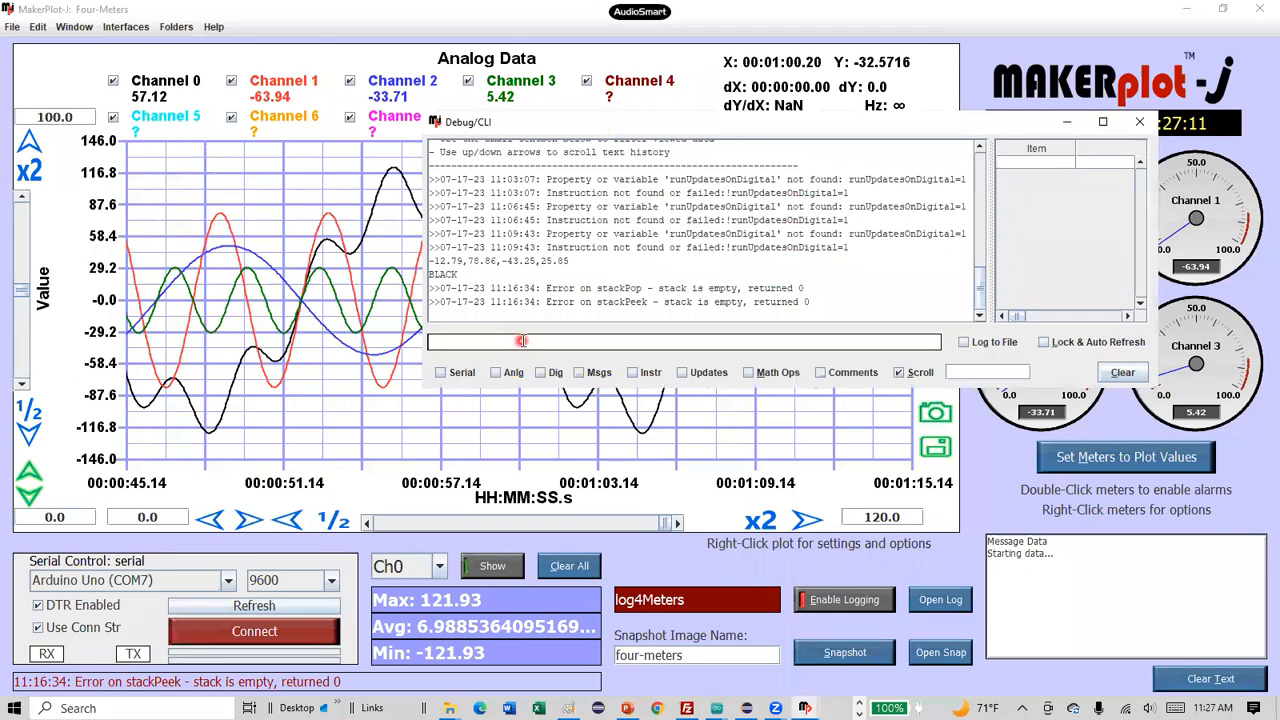
pyautogui.write('?')
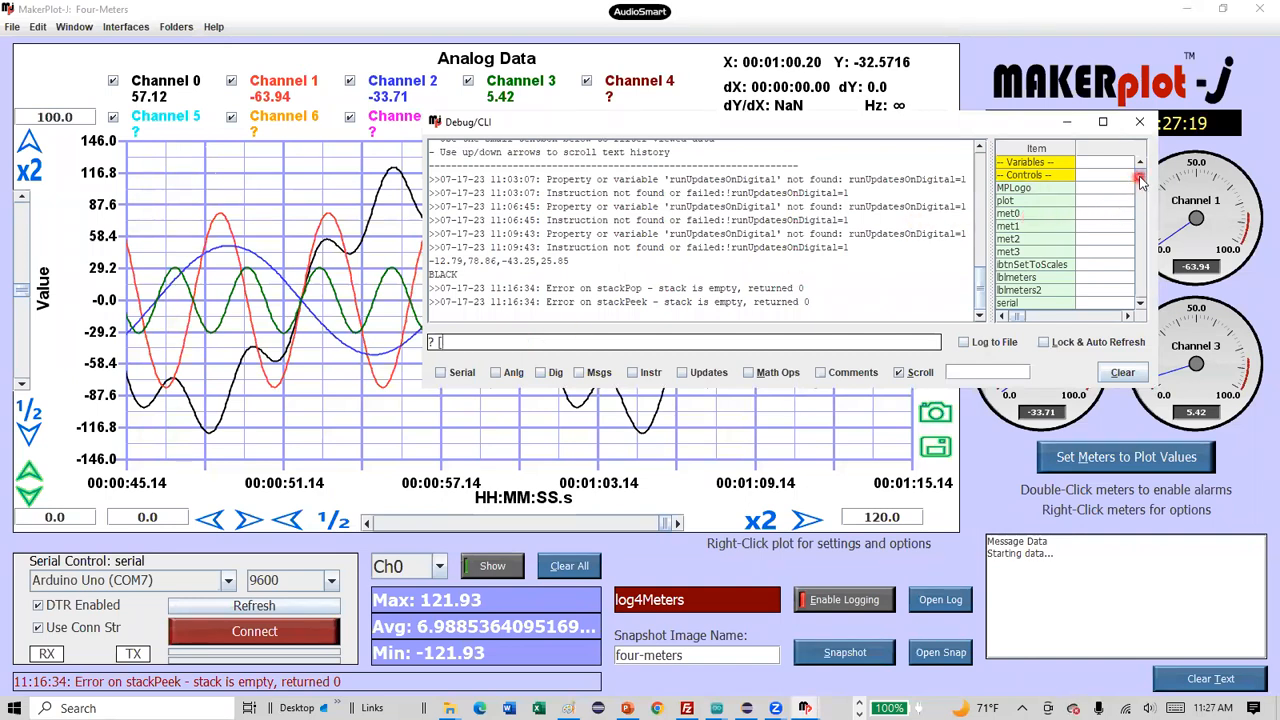
pyautogui.scroll(-2, 1140, 186)
pyautogui.moveTo(1140, 186); pyautogui.dragTo(1143, 248)
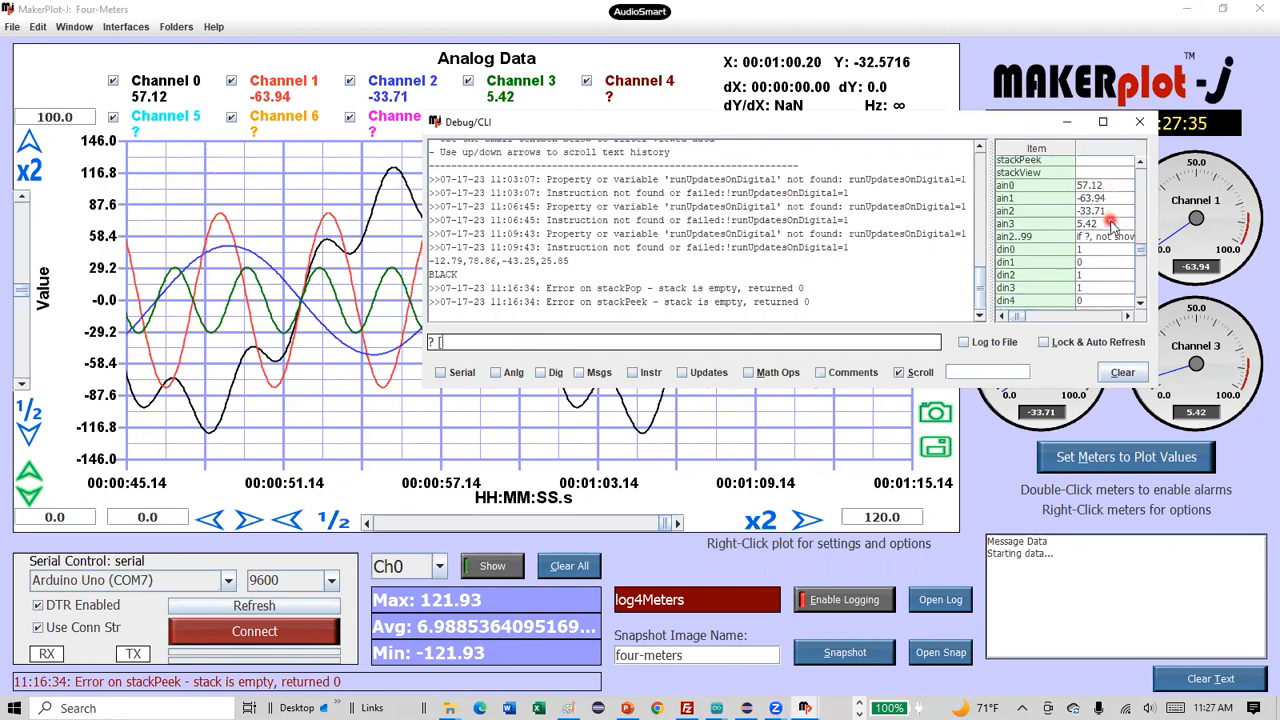
# Enable lock and auto refresh for the item list, reconnect the Arduino Uno on COM7 and bring back the Debug/CLI window.
pyautogui.click(1045, 342)
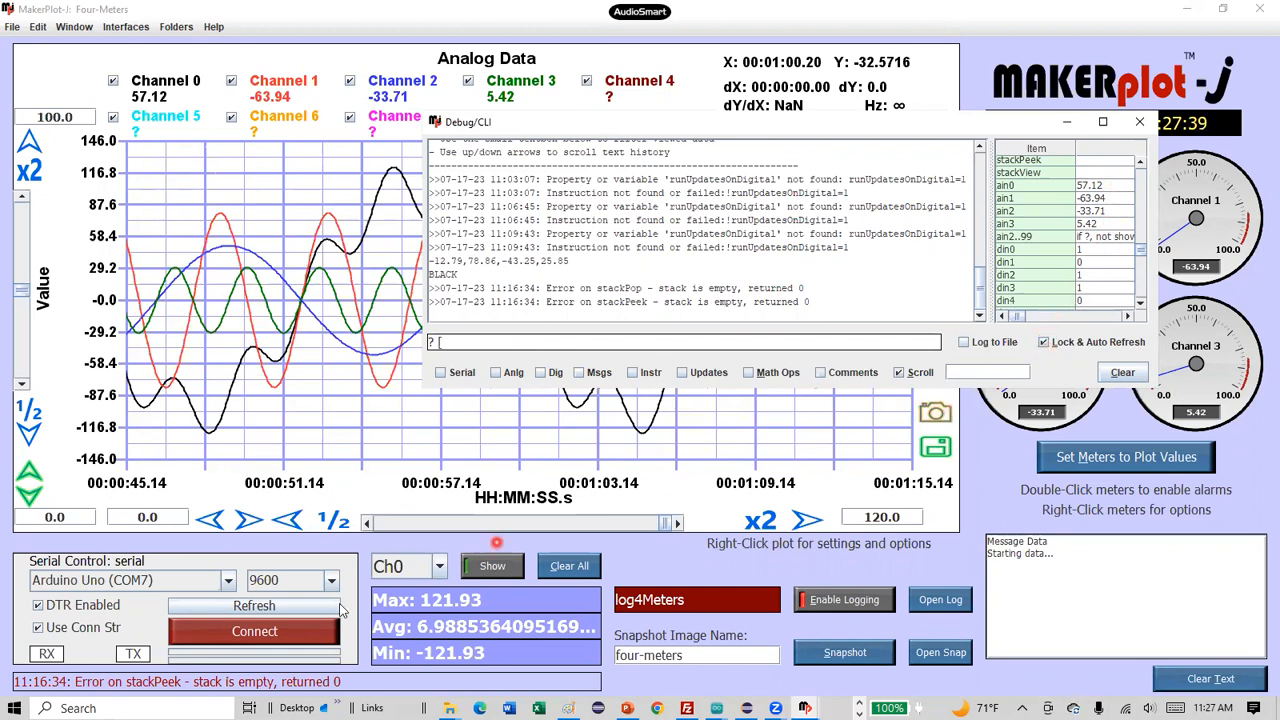
pyautogui.click(251, 641)
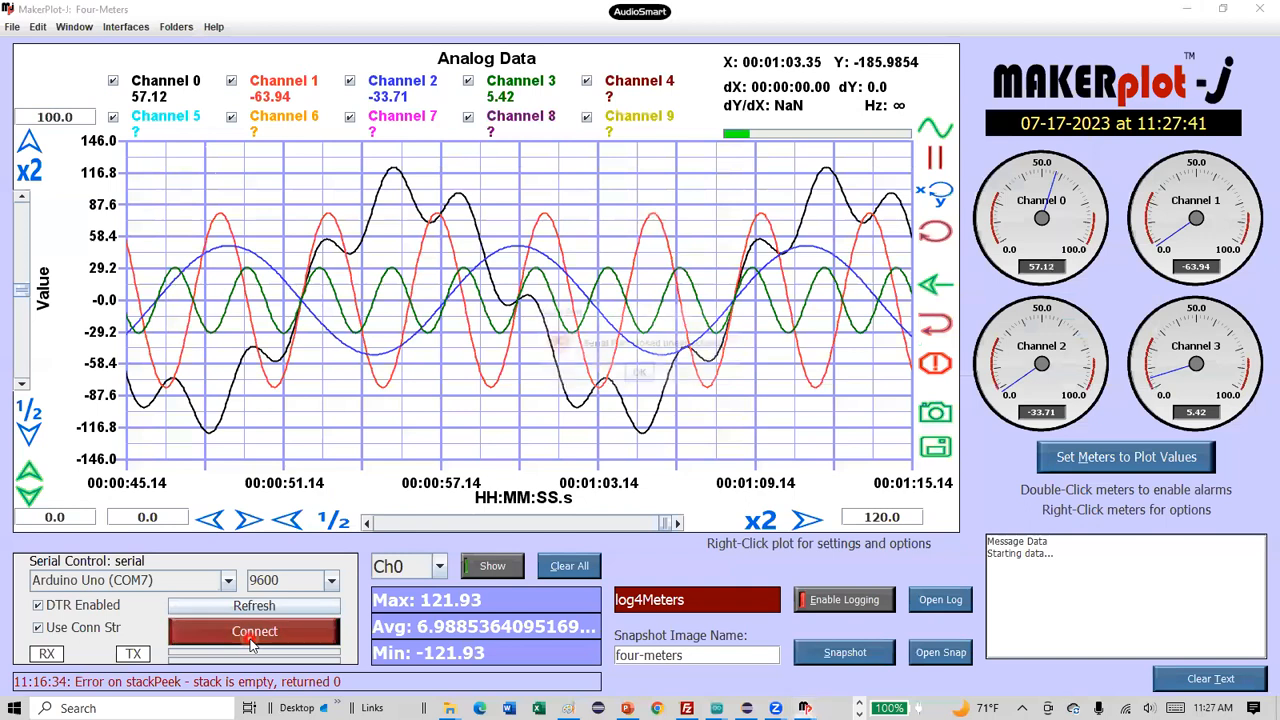
pyautogui.click(639, 374)
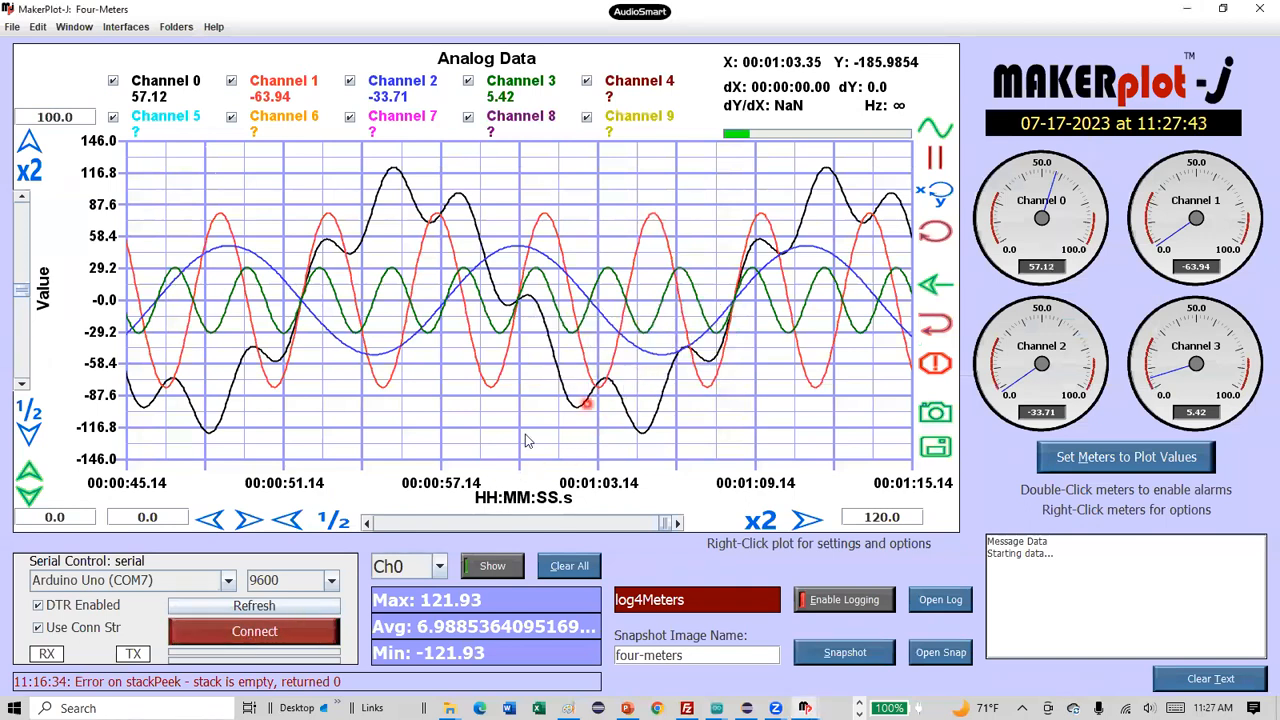
pyautogui.click(278, 631)
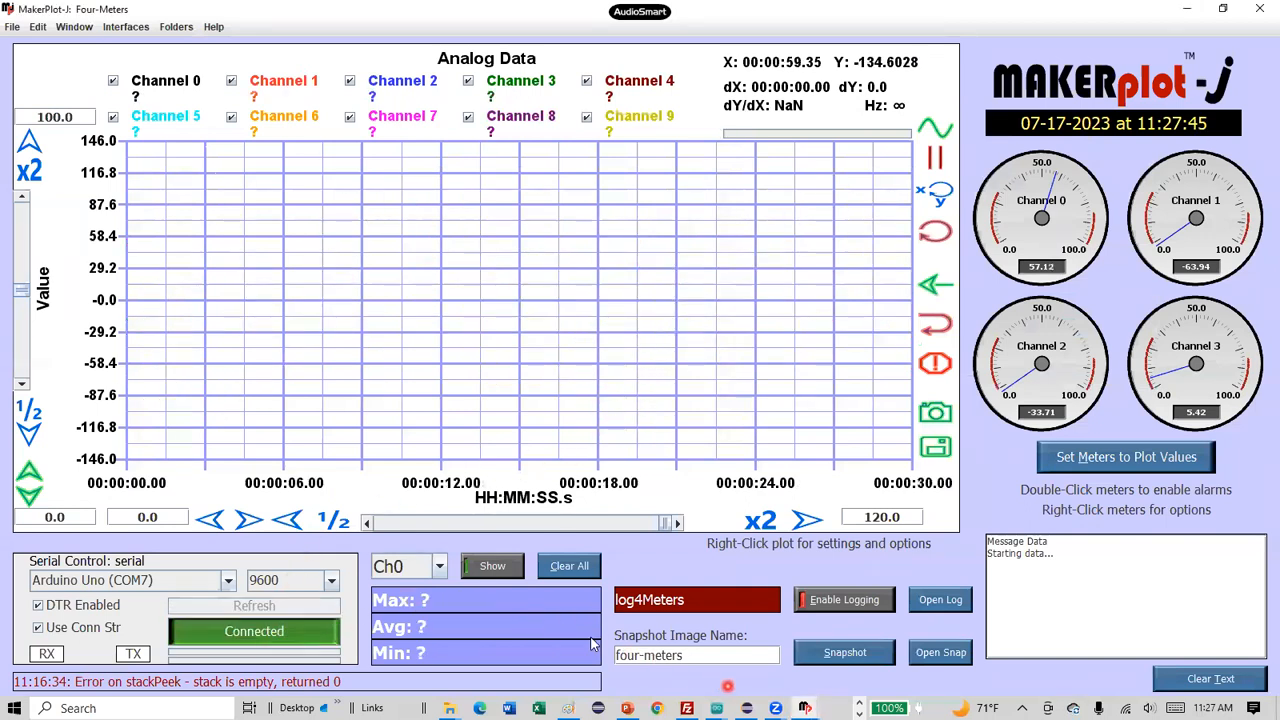
pyautogui.click(805, 708)
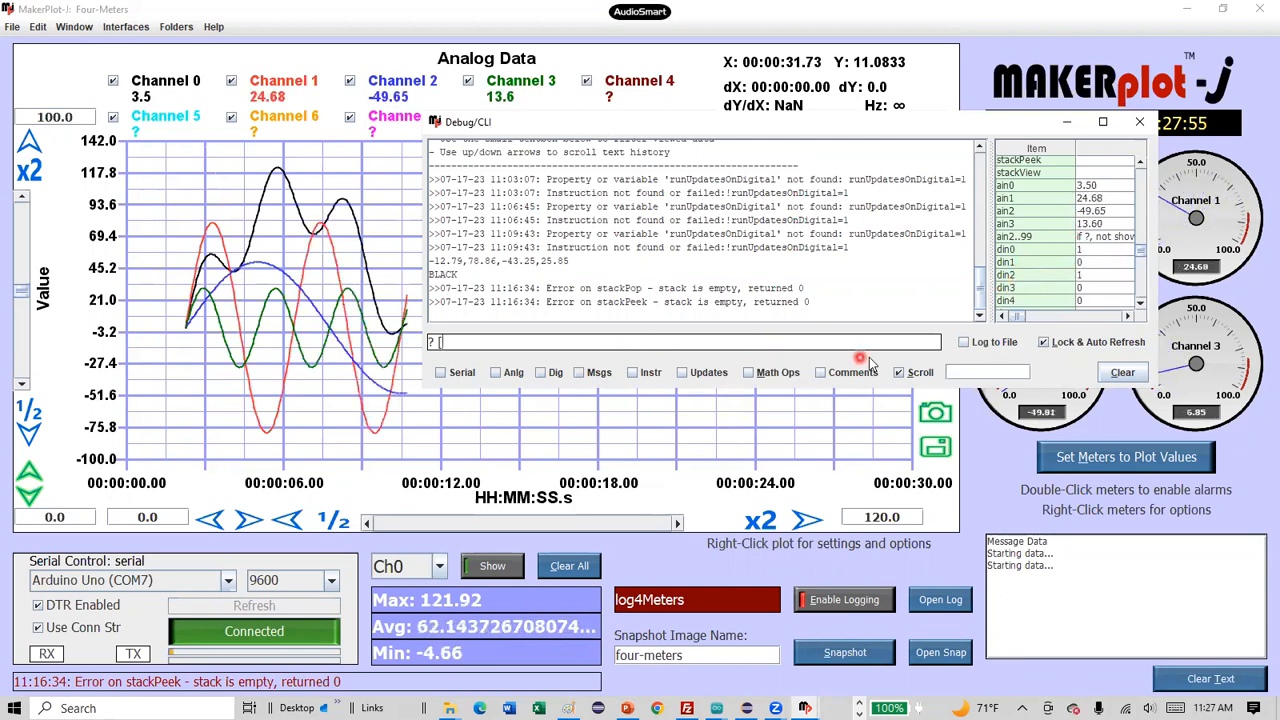
# Turn off the item list's lock and auto refresh and return to the ? [ query in the command line.
pyautogui.click(1045, 342)
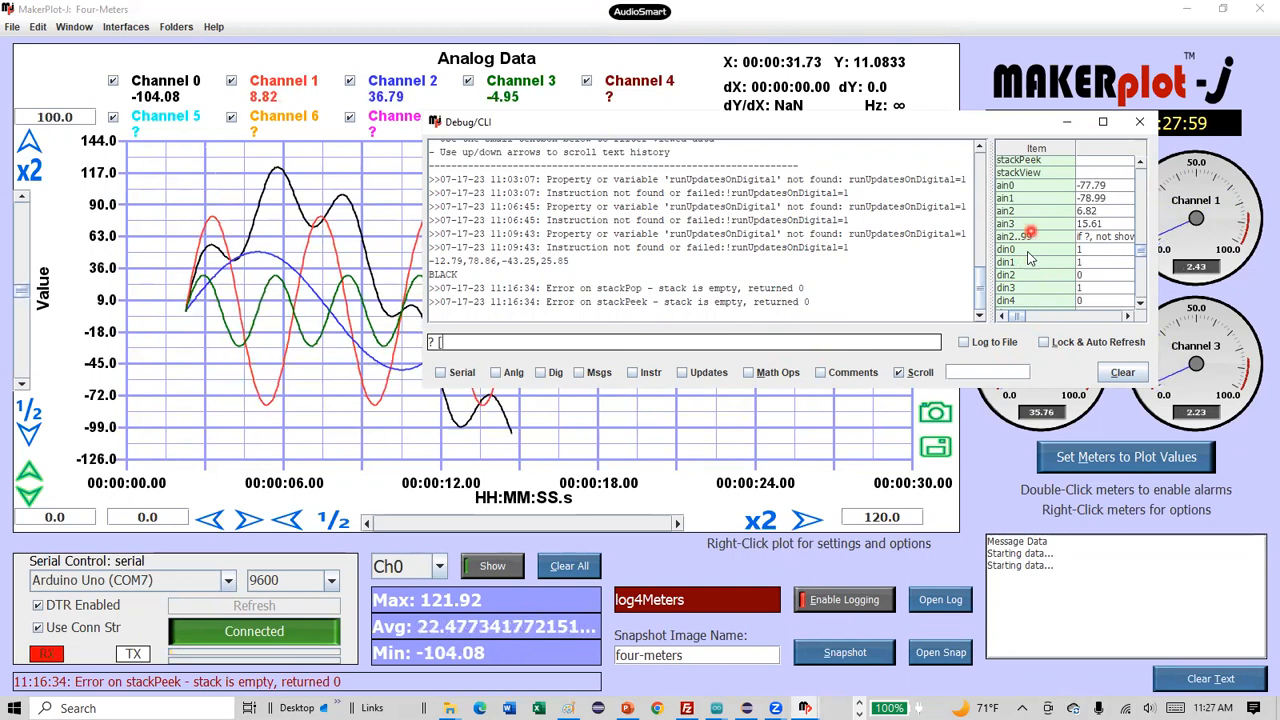
pyautogui.click(773, 342)
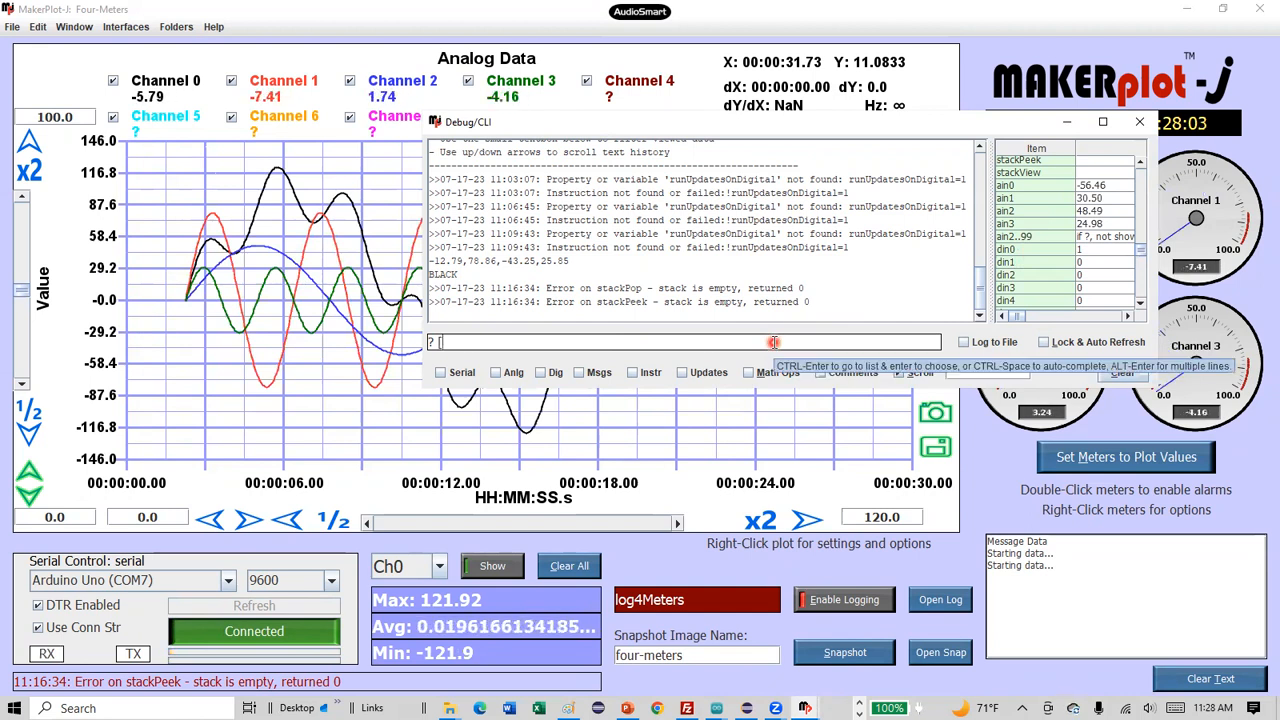
pyautogui.write('? [')
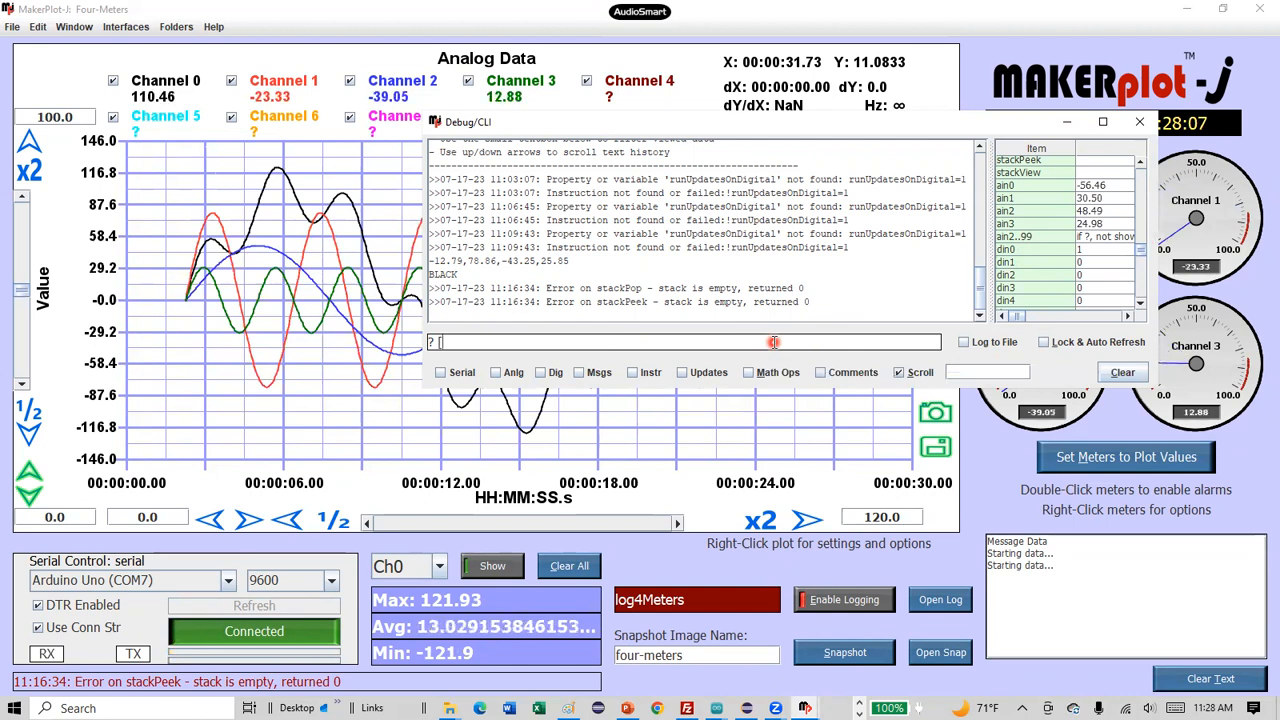
pyautogui.write('AIN0')
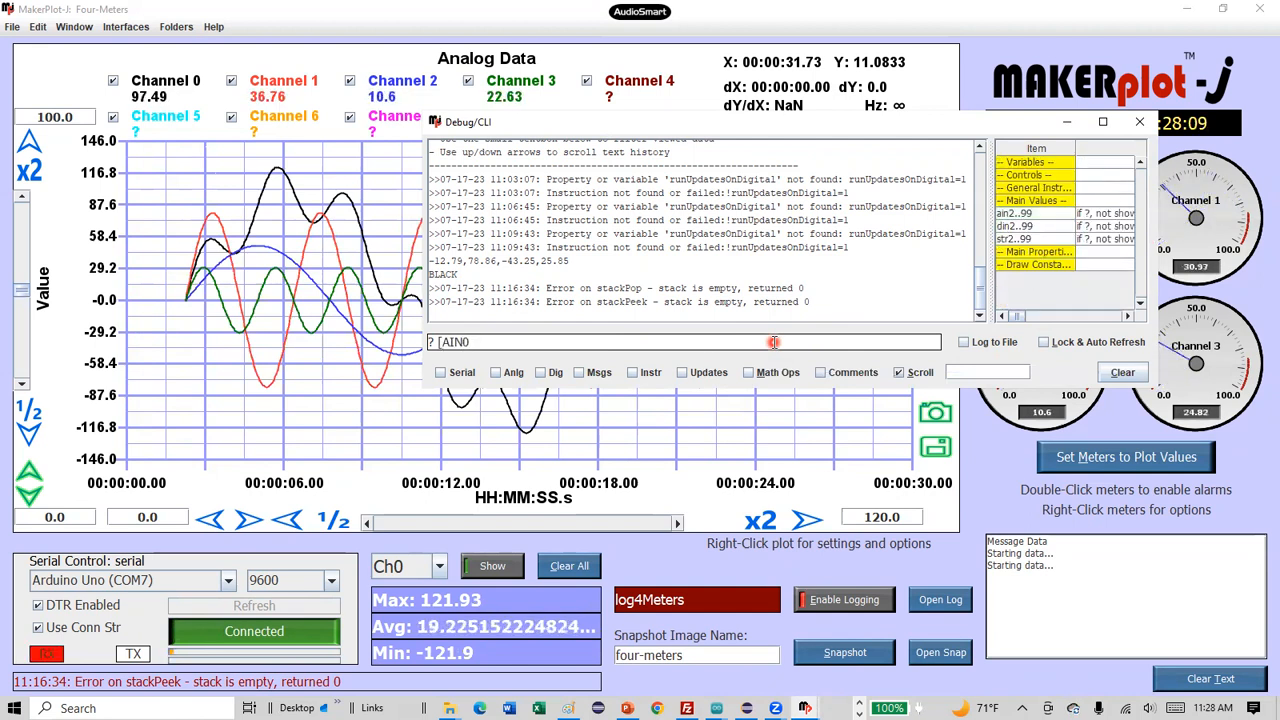
pyautogui.press('BackSpace')
pyautogui.press('BackSpace')
pyautogui.press('BackSpace')
pyautogui.press('BackSpace')
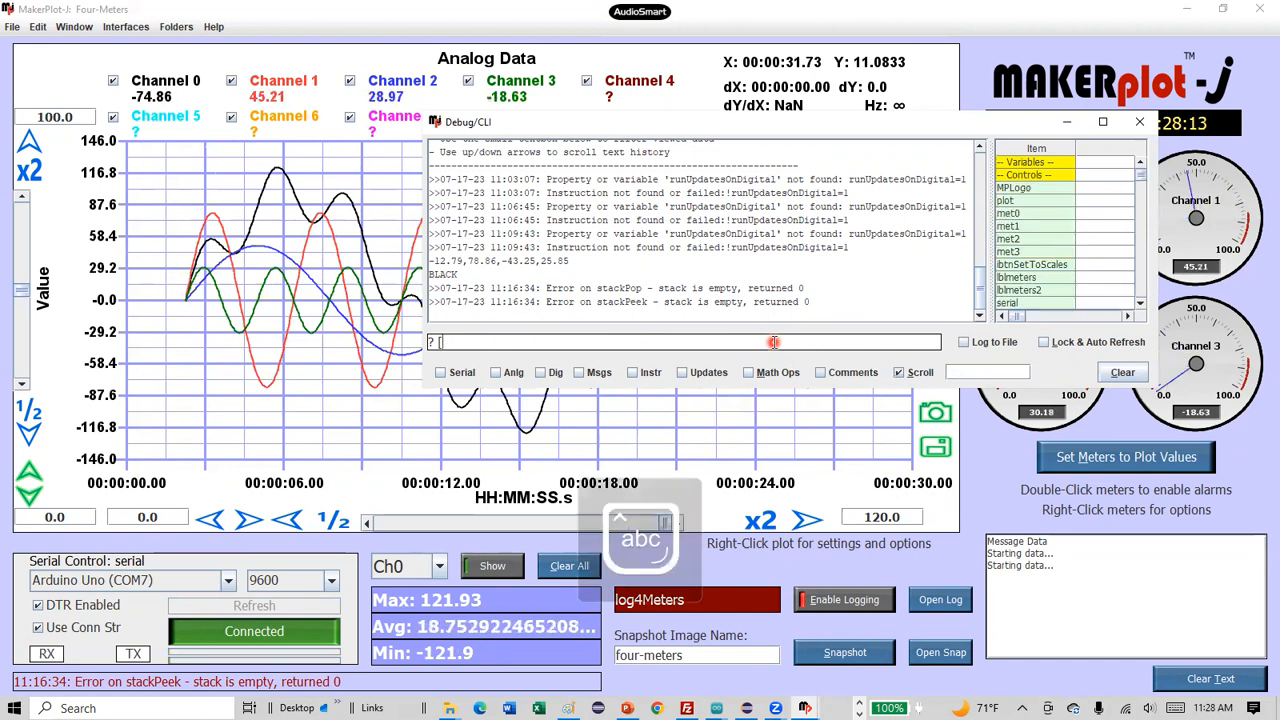
# Print the current value of analog channel 0 with the query ? [ain0].
pyautogui.write('ain0')
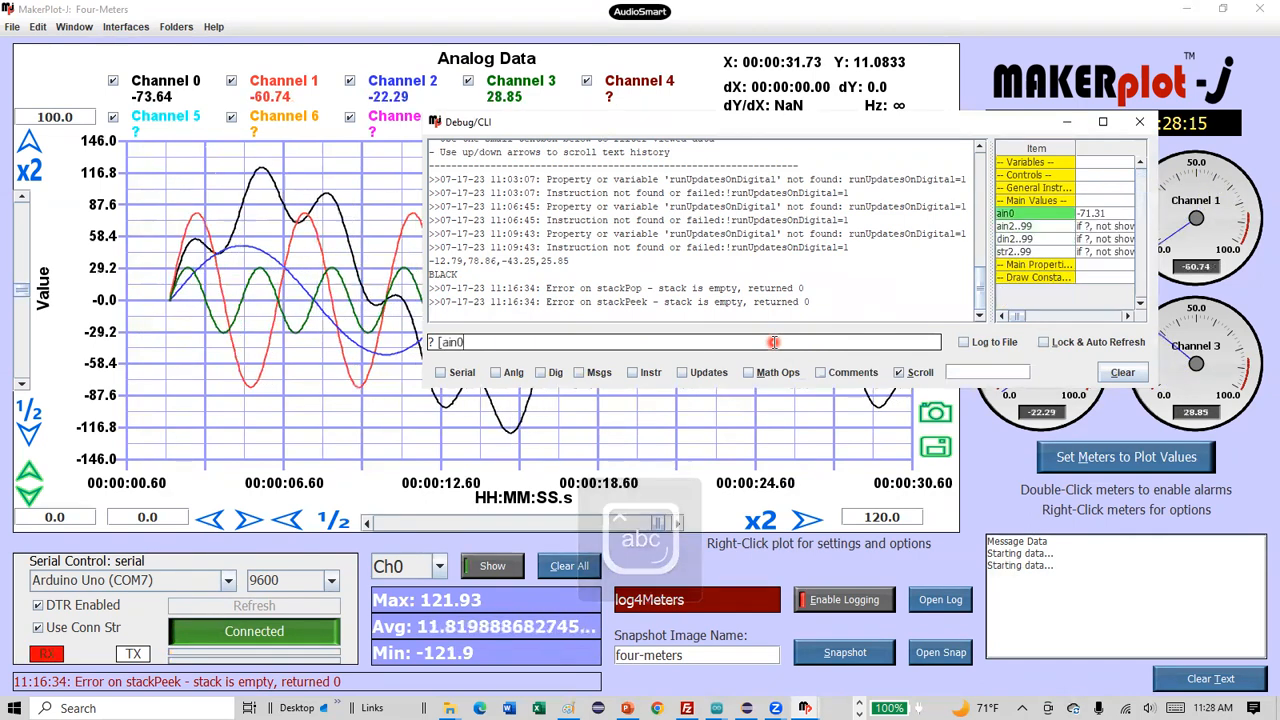
pyautogui.write(']')
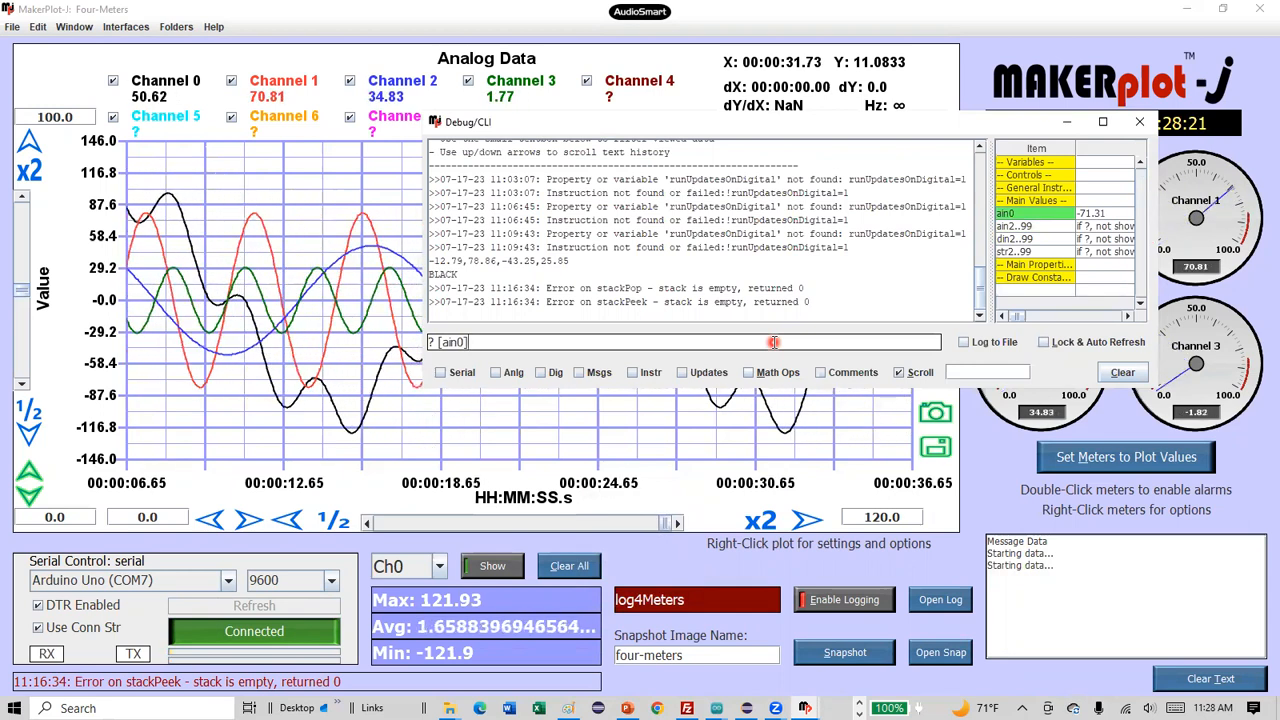
pyautogui.press('Return')
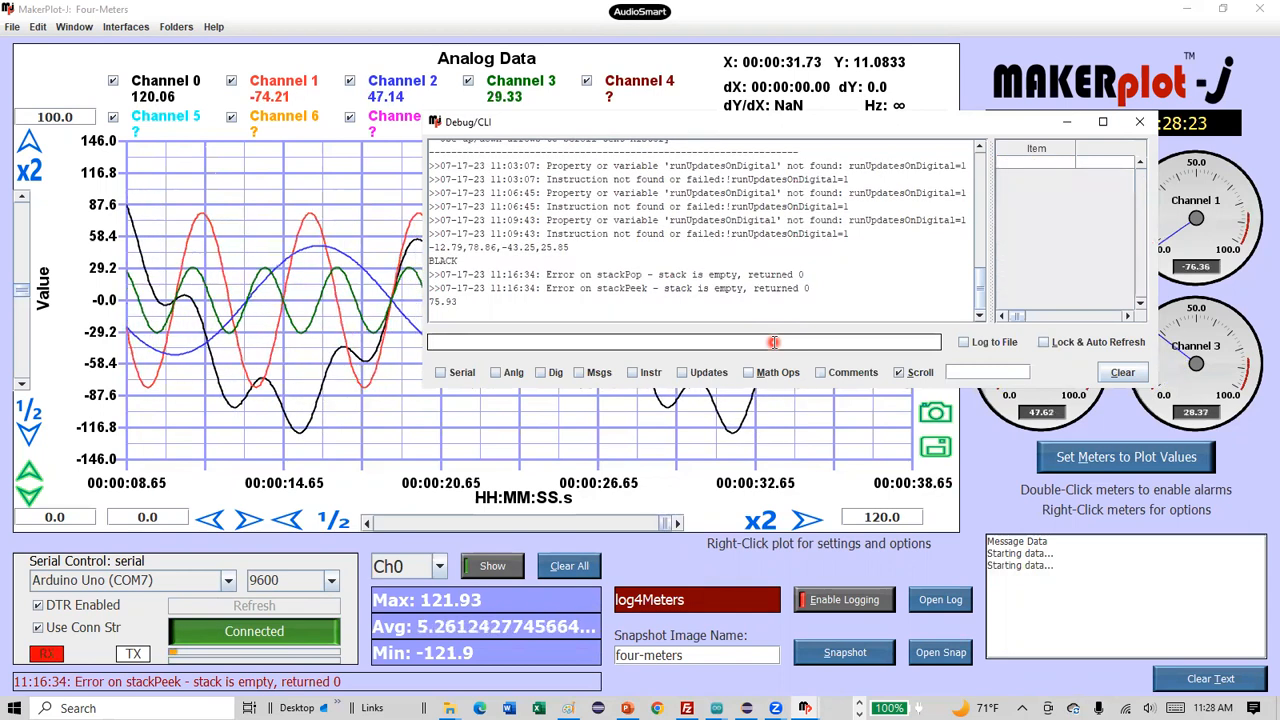
# Recall the last query and clear the variable name between its brackets.
pyautogui.press('Up')
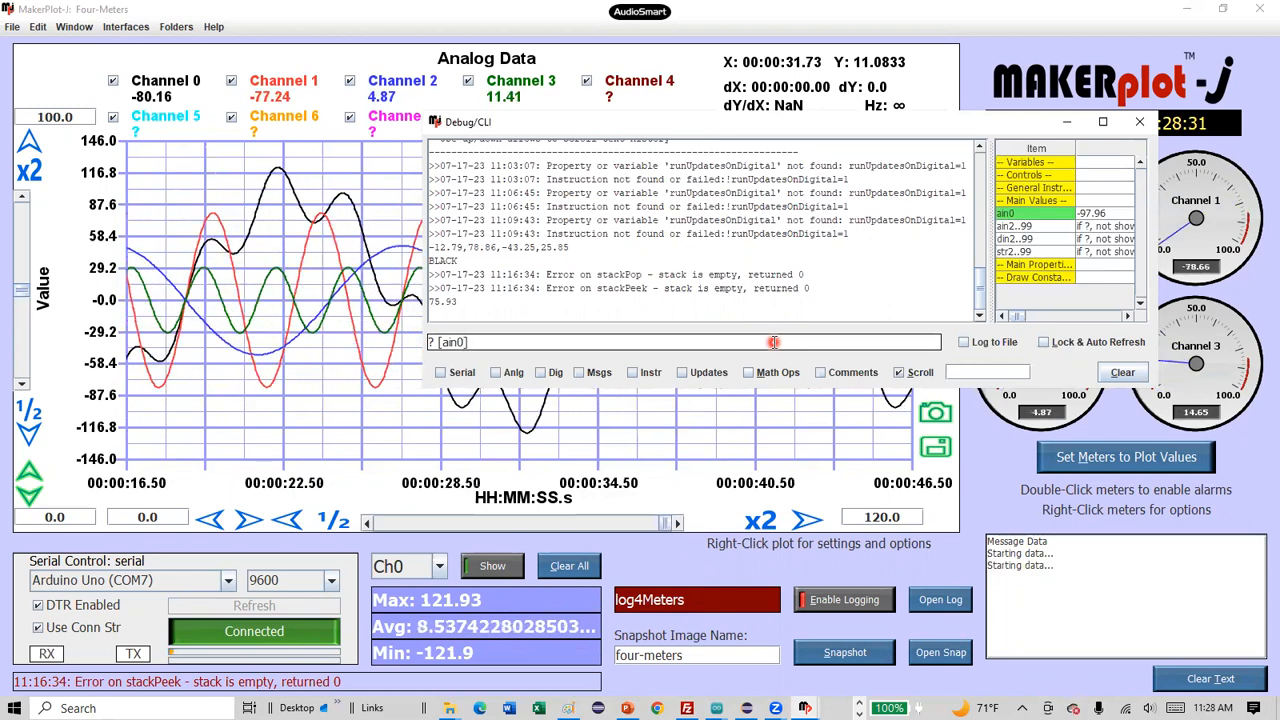
pyautogui.press('BackSpace')
pyautogui.press('BackSpace')
pyautogui.press('BackSpace')
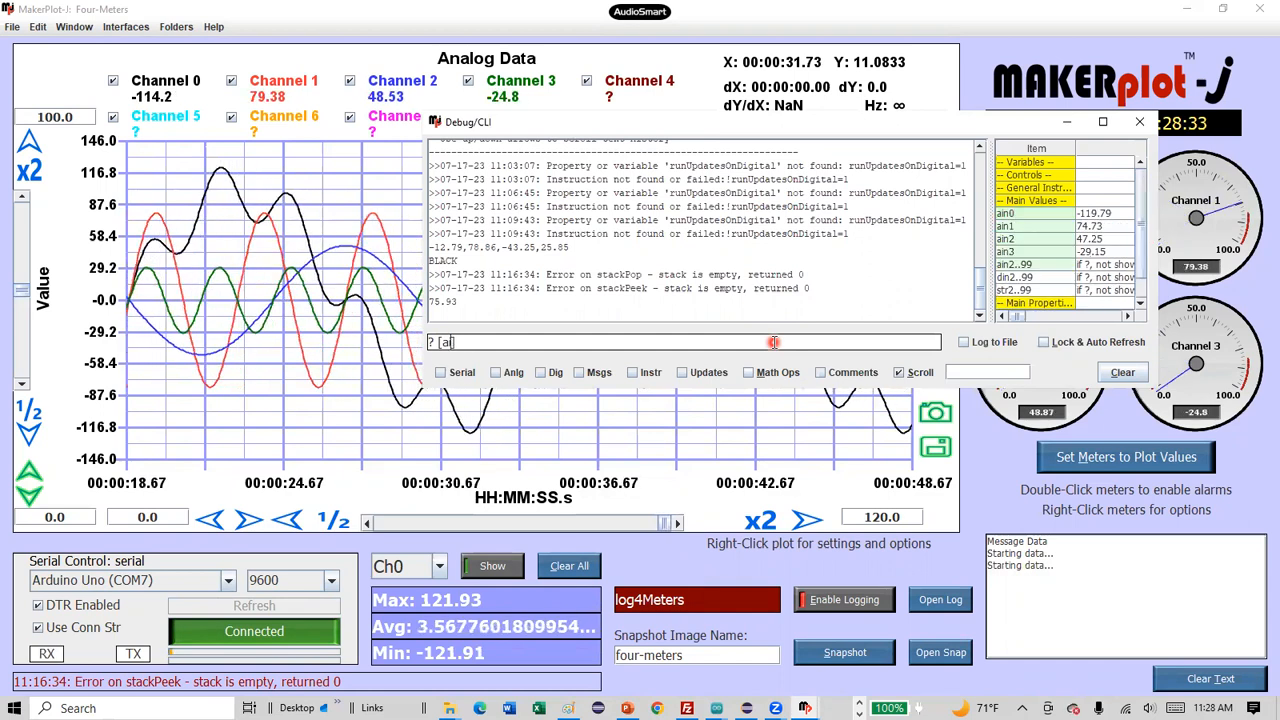
pyautogui.press('BackSpace')
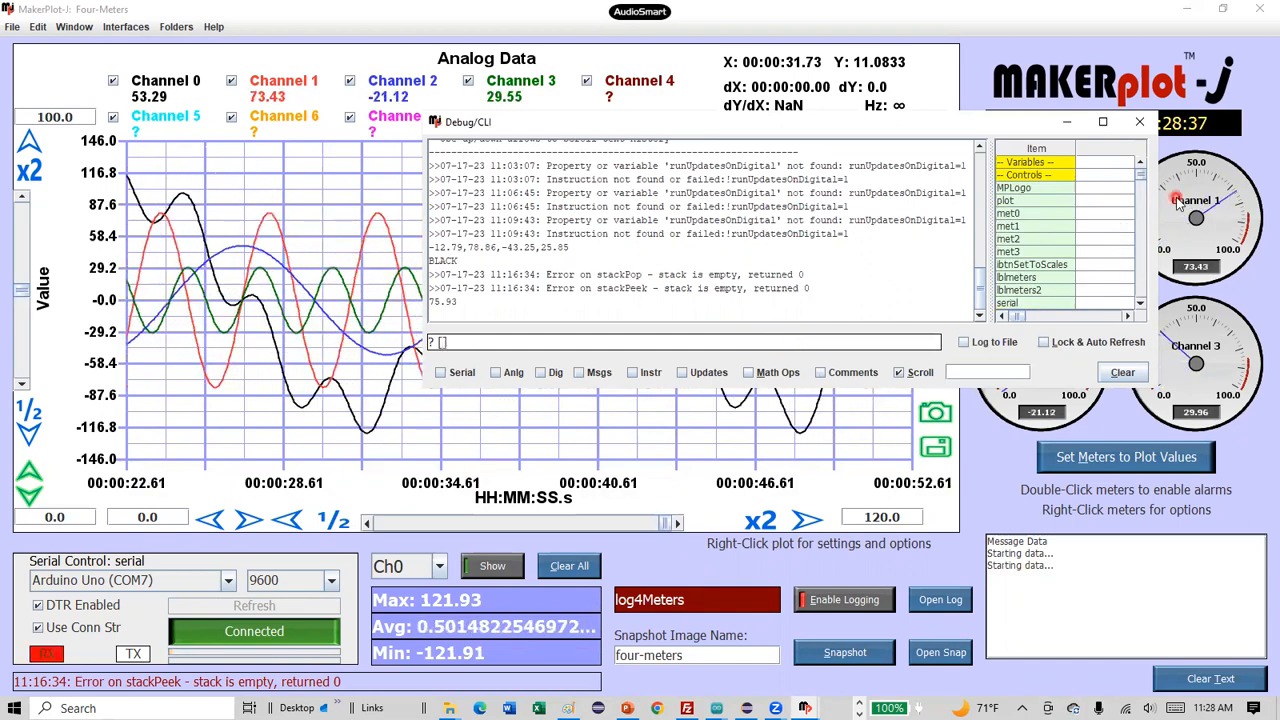
# Find systemVersion in the item list, show its description and print its value with the query ? [systemVersion].
pyautogui.moveTo(1149, 185); pyautogui.dragTo(1145, 245)
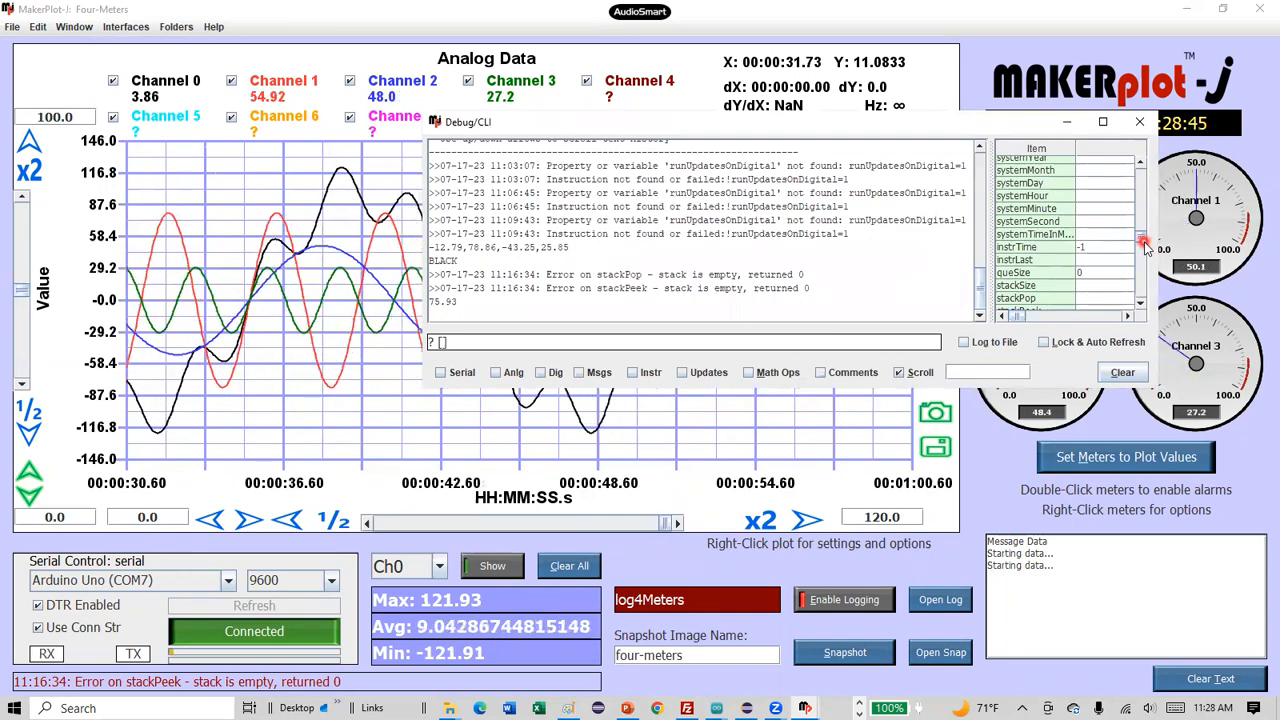
pyautogui.scroll(2, 1147, 246)
pyautogui.moveTo(1147, 240)
pyautogui.mouseDown()
pyautogui.moveTo(1147, 282)
pyautogui.moveTo(1147, 253)
pyautogui.mouseUp()
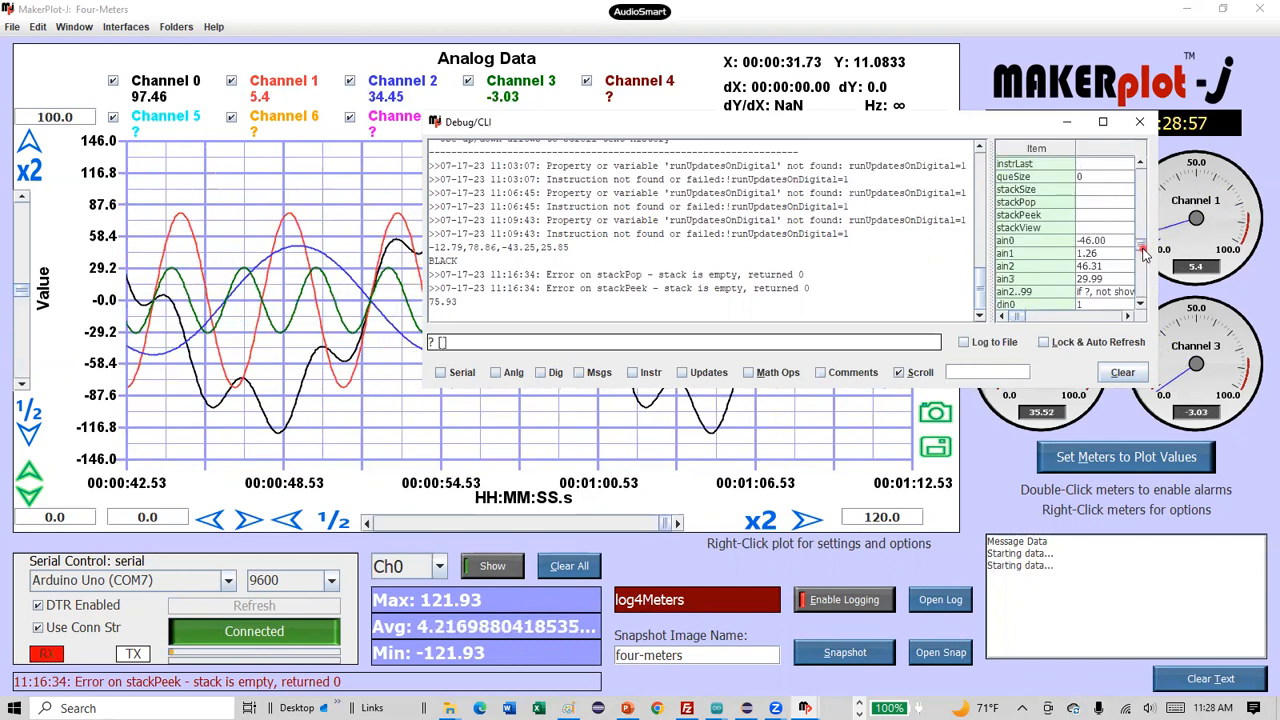
pyautogui.moveTo(1147, 253); pyautogui.dragTo(1143, 237)
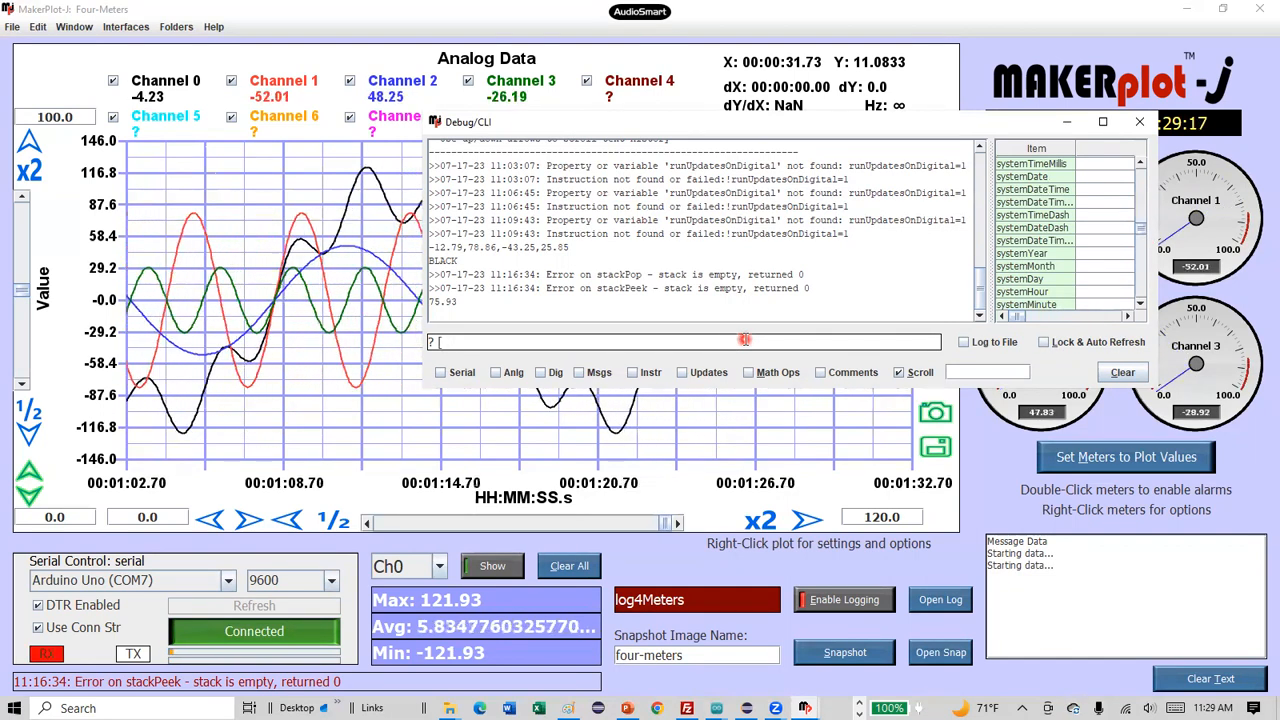
pyautogui.write('systemVersion')
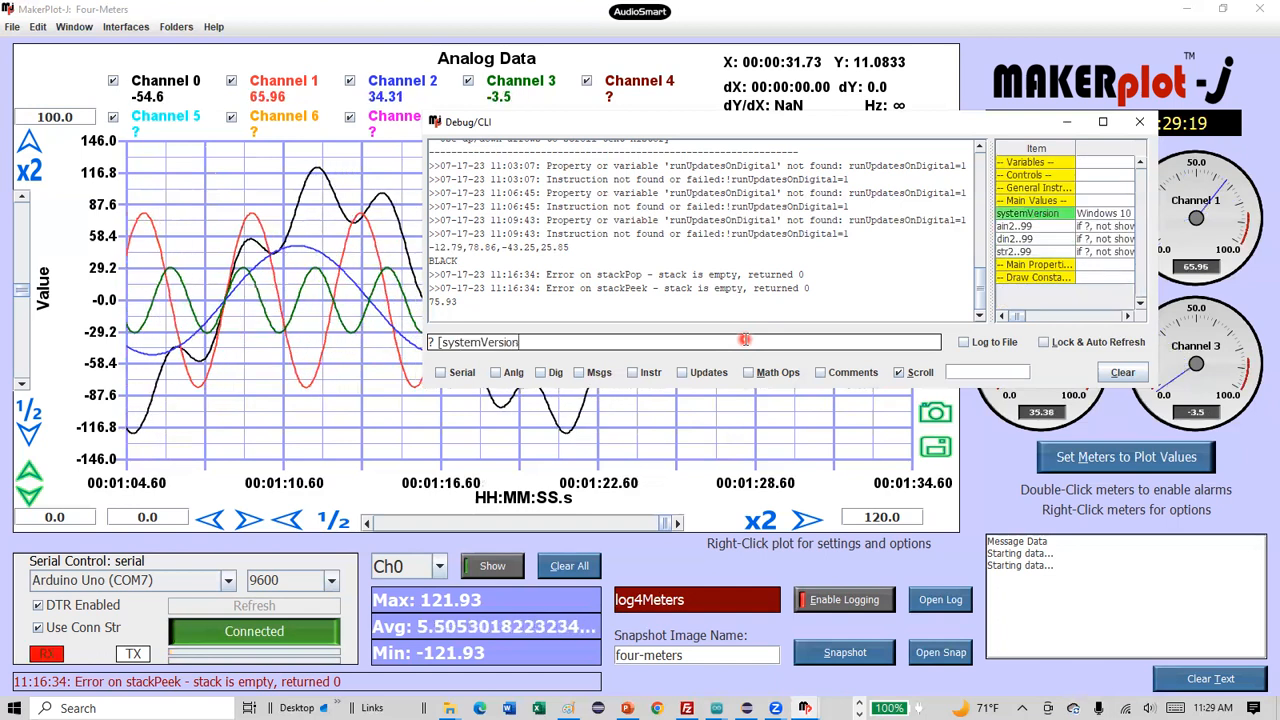
pyautogui.press('Return')
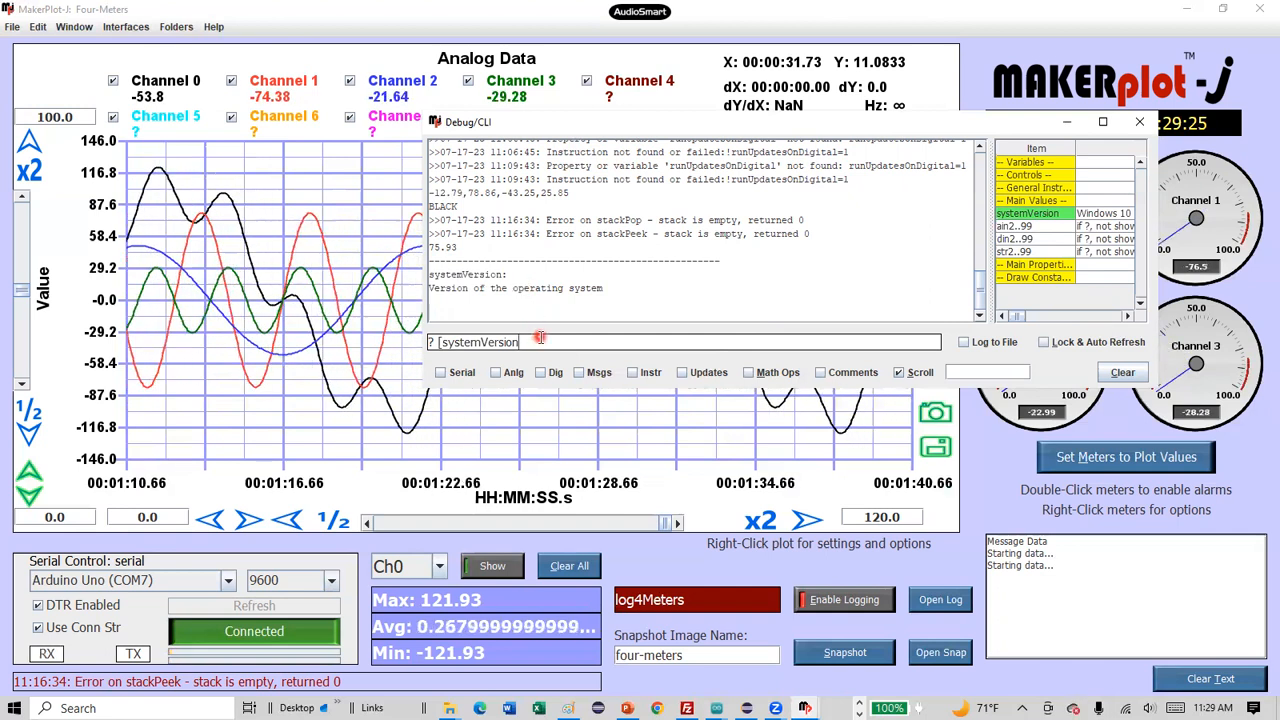
pyautogui.press('Return')
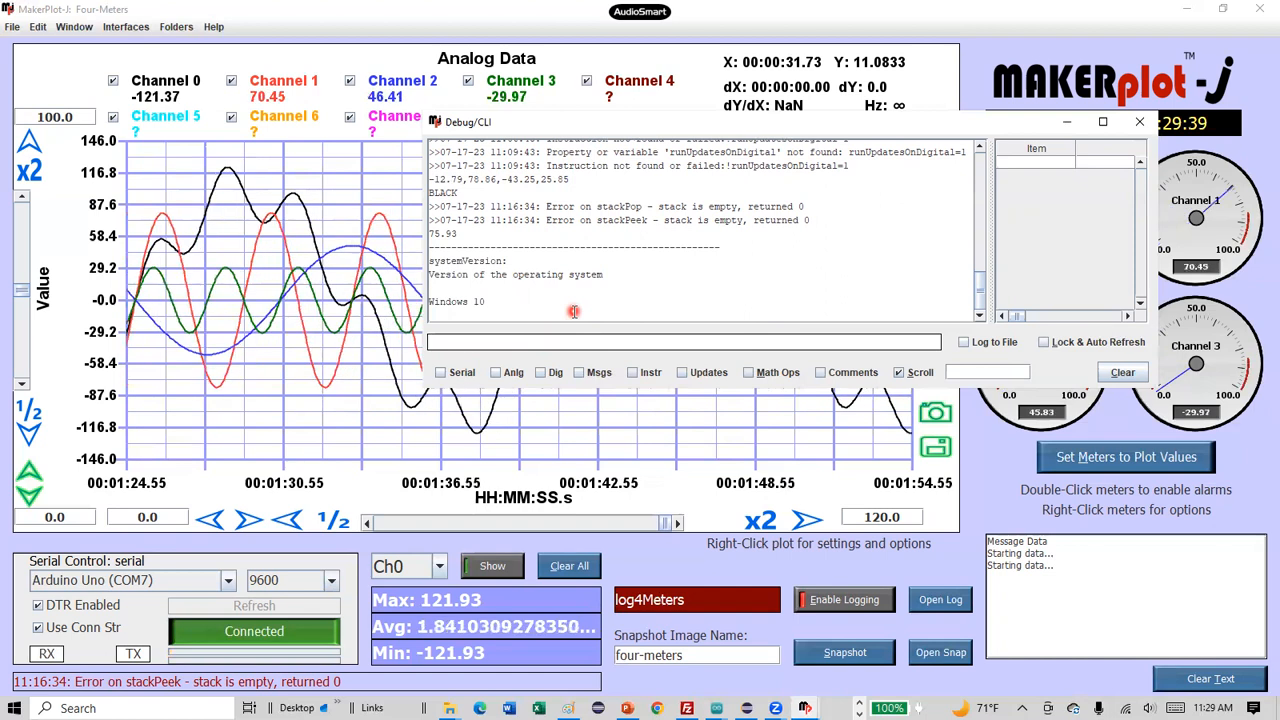
# Print the plot's current channel 0 value with the query ? [plot.ch0], choosing ch0 from the item list.
pyautogui.write('? ')
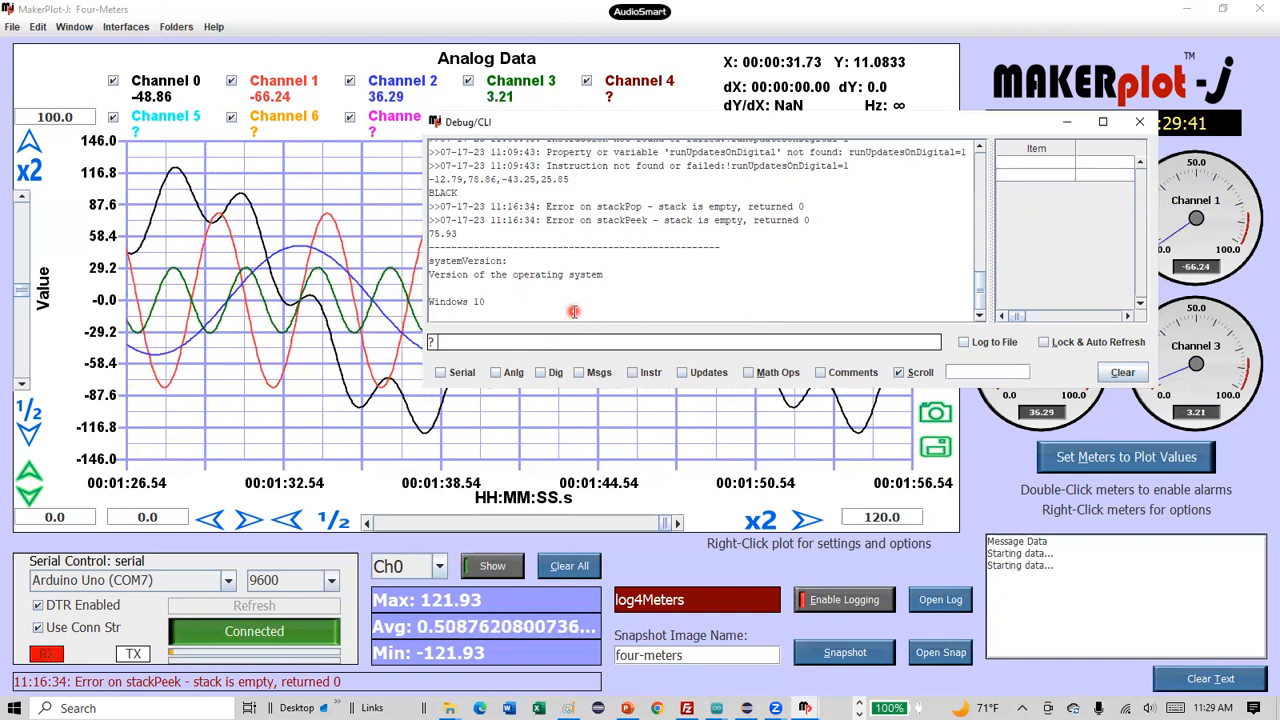
pyautogui.write('[')
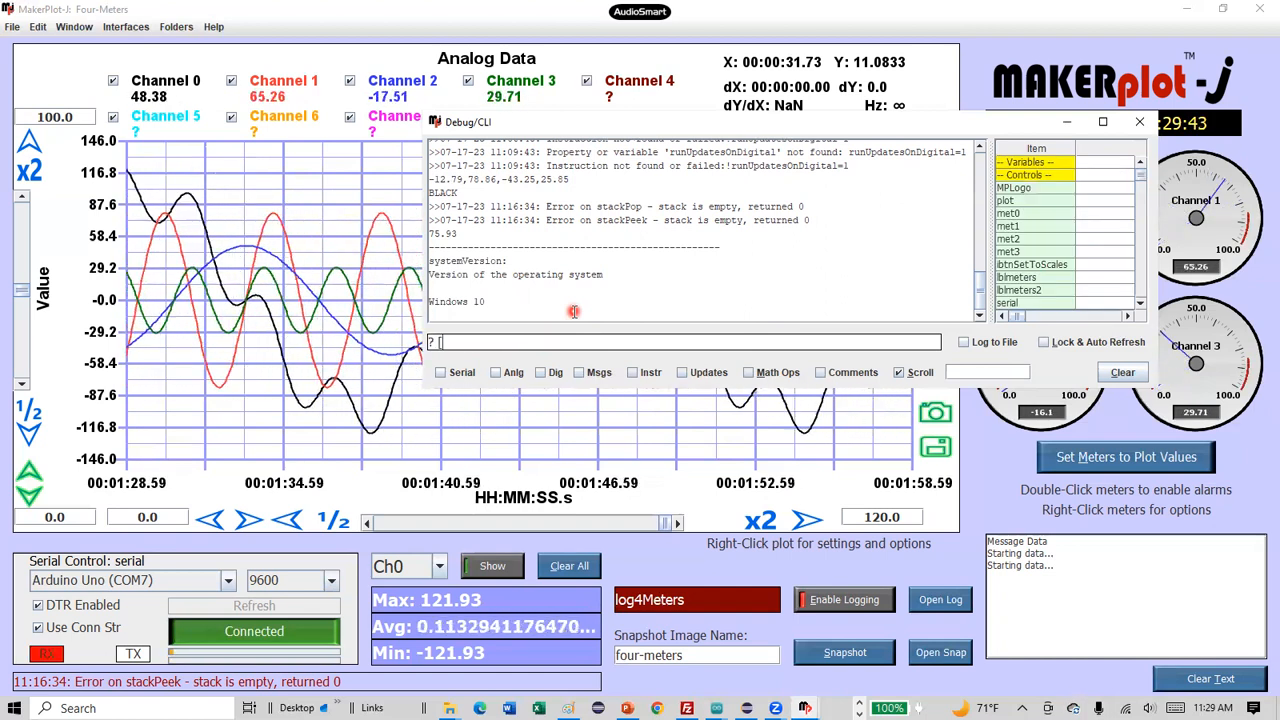
pyautogui.write('p')
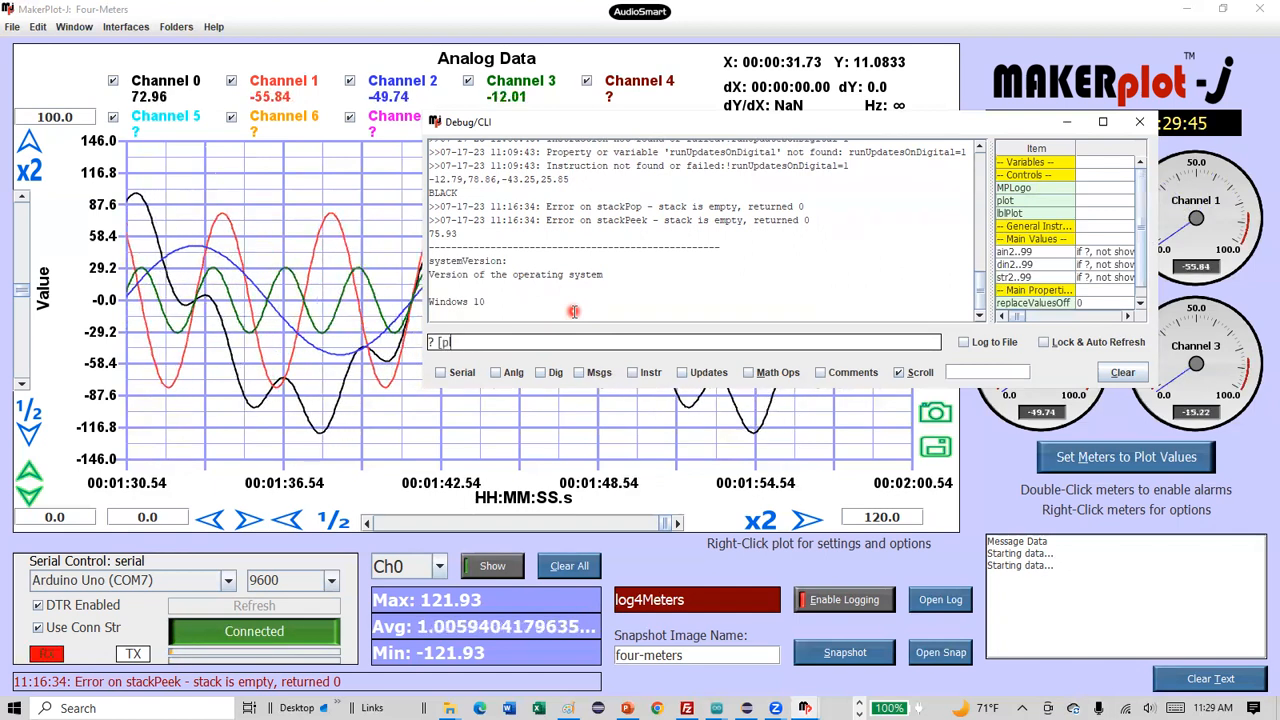
pyautogui.write('lot')
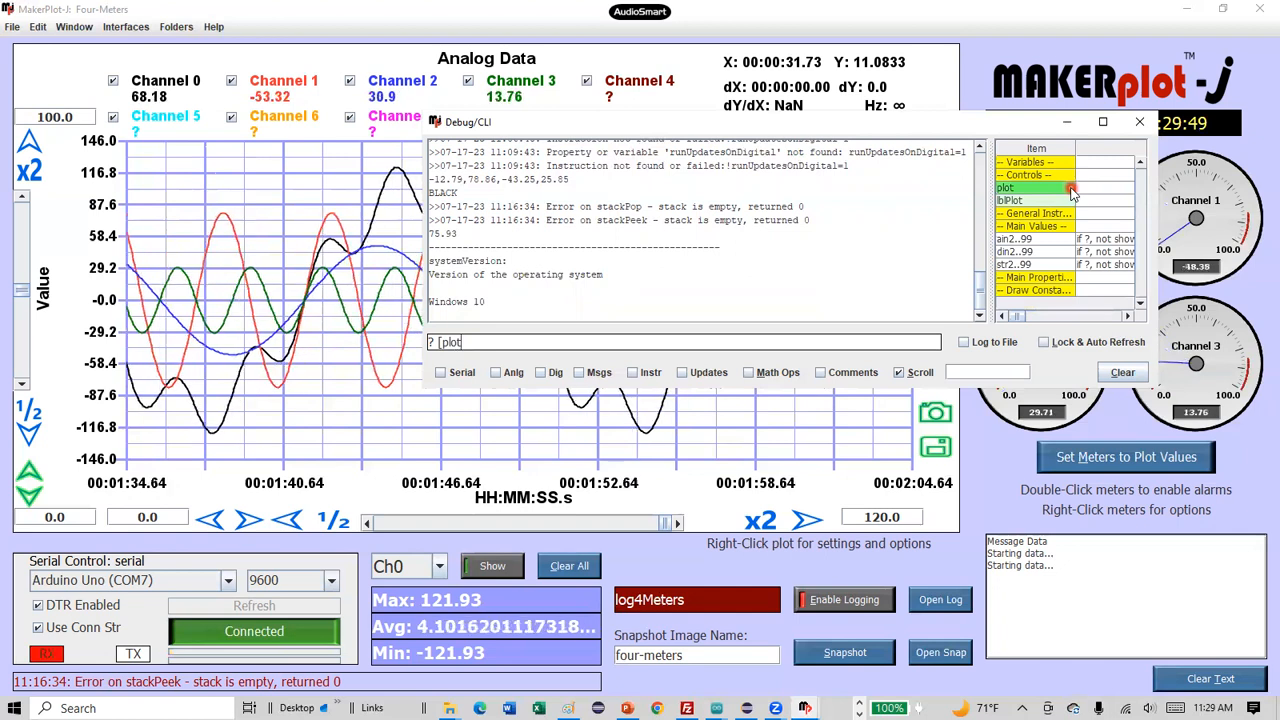
pyautogui.write('.')
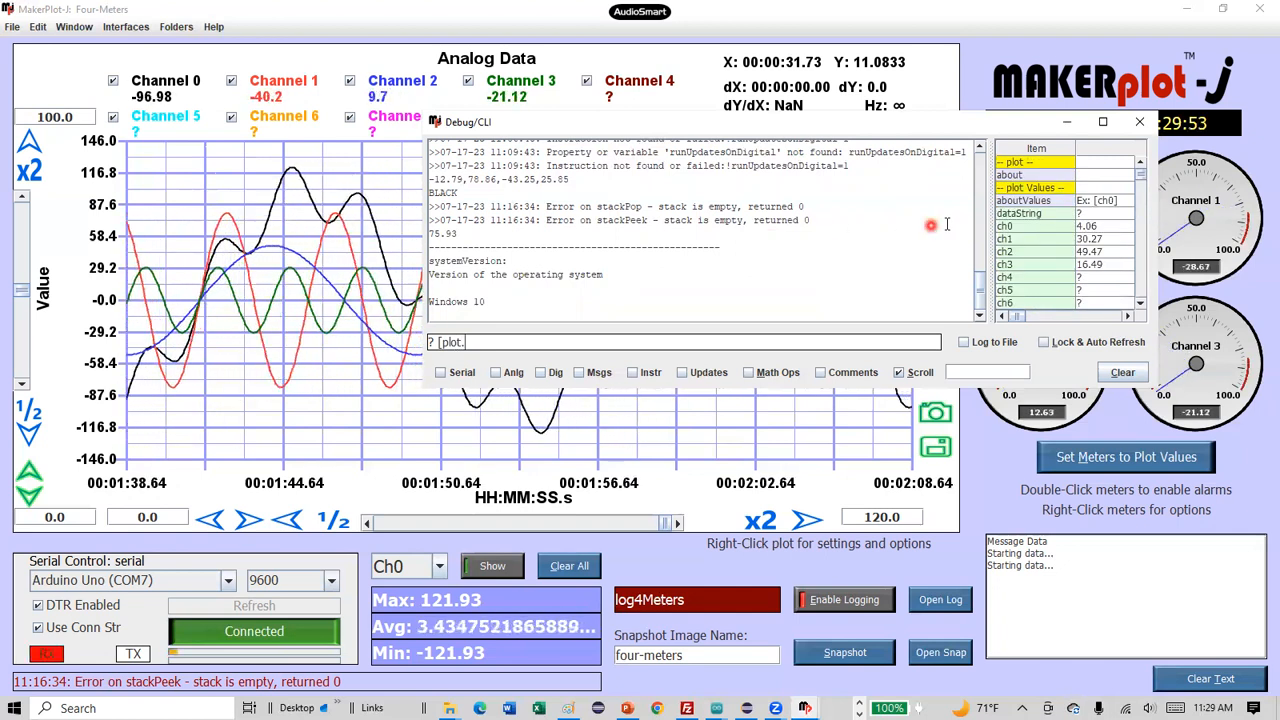
pyautogui.click(1015, 226)
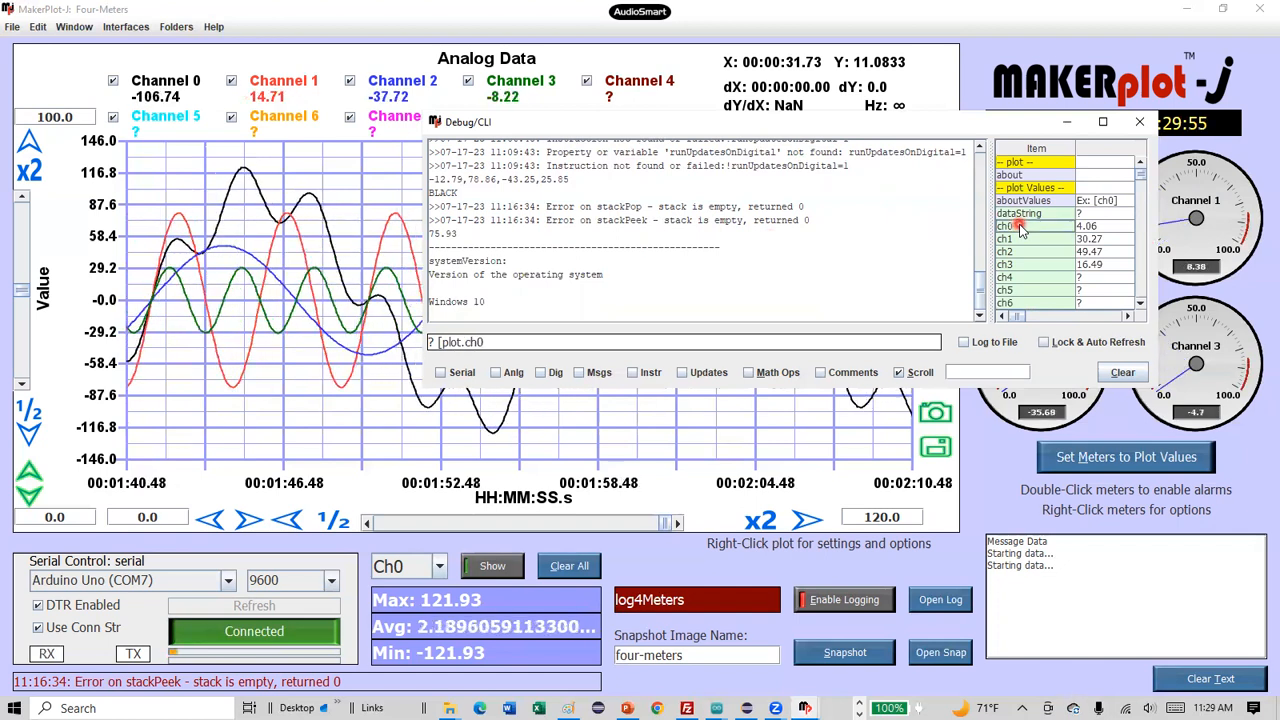
pyautogui.write(']')
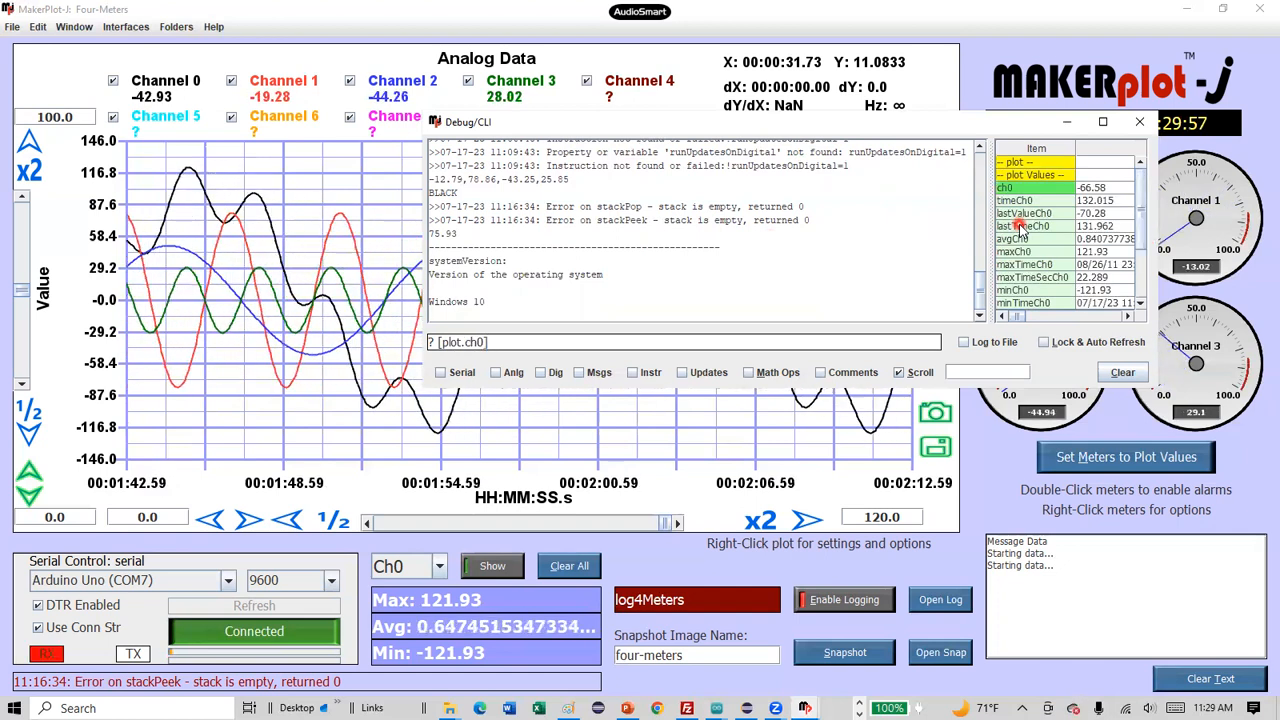
pyautogui.press('Return')
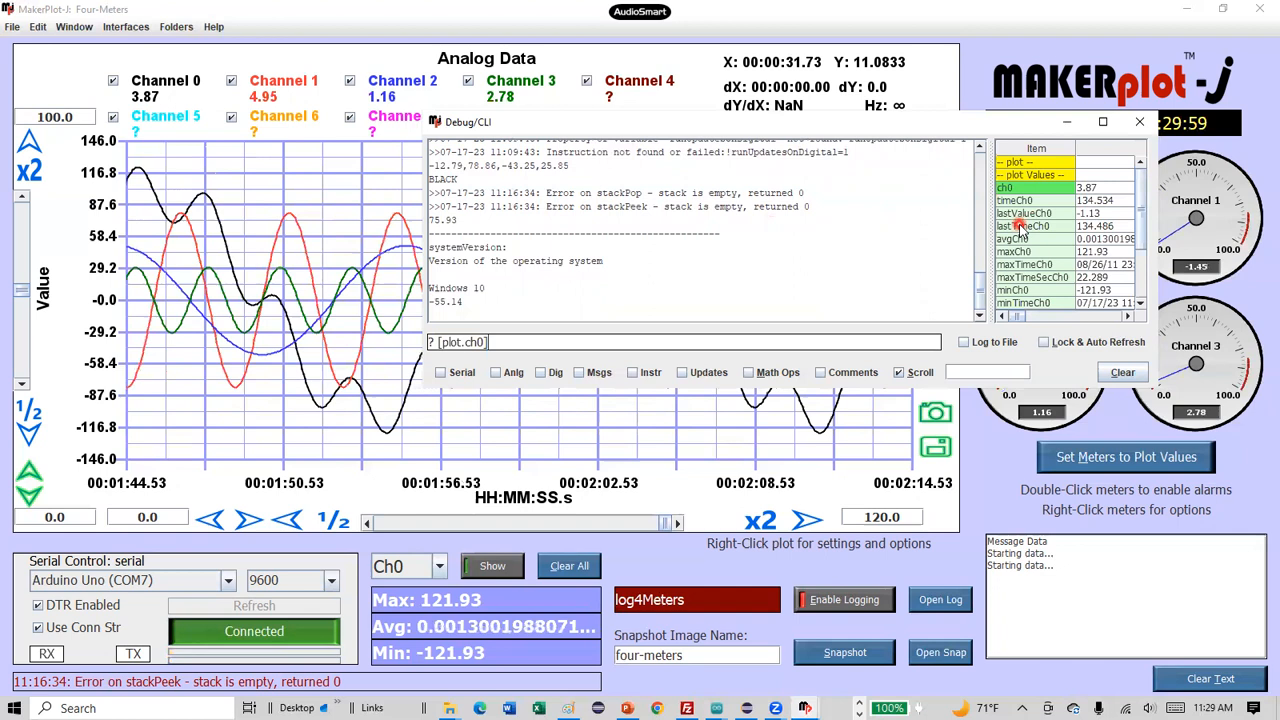
# Rerun the ? [plot.ch0] query three more times to print fresh channel 0 readings.
pyautogui.press('Return')
pyautogui.press('Up')
pyautogui.press('Return')
pyautogui.press('Up')
pyautogui.press('Return')
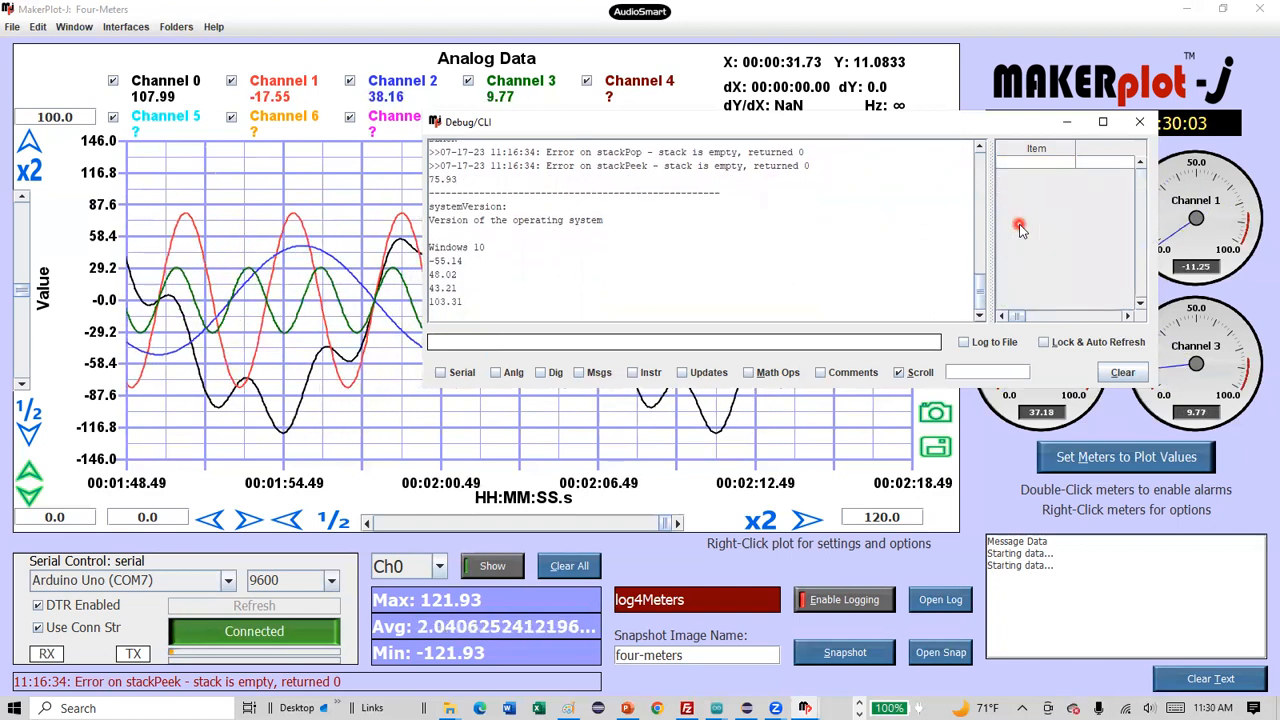
# Recall the last query, shorten it to ? [plot.ch to list the plot's channel values, and clear the command line.
pyautogui.press('Up')
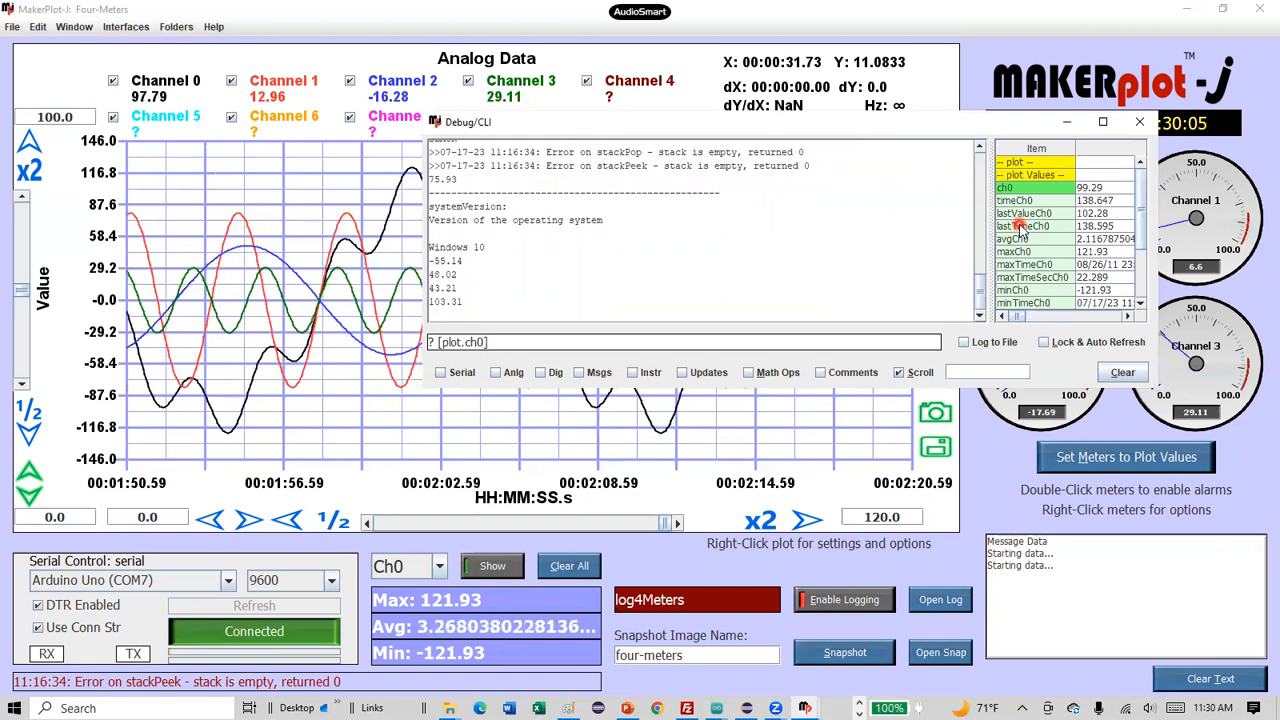
pyautogui.press('BackSpace')
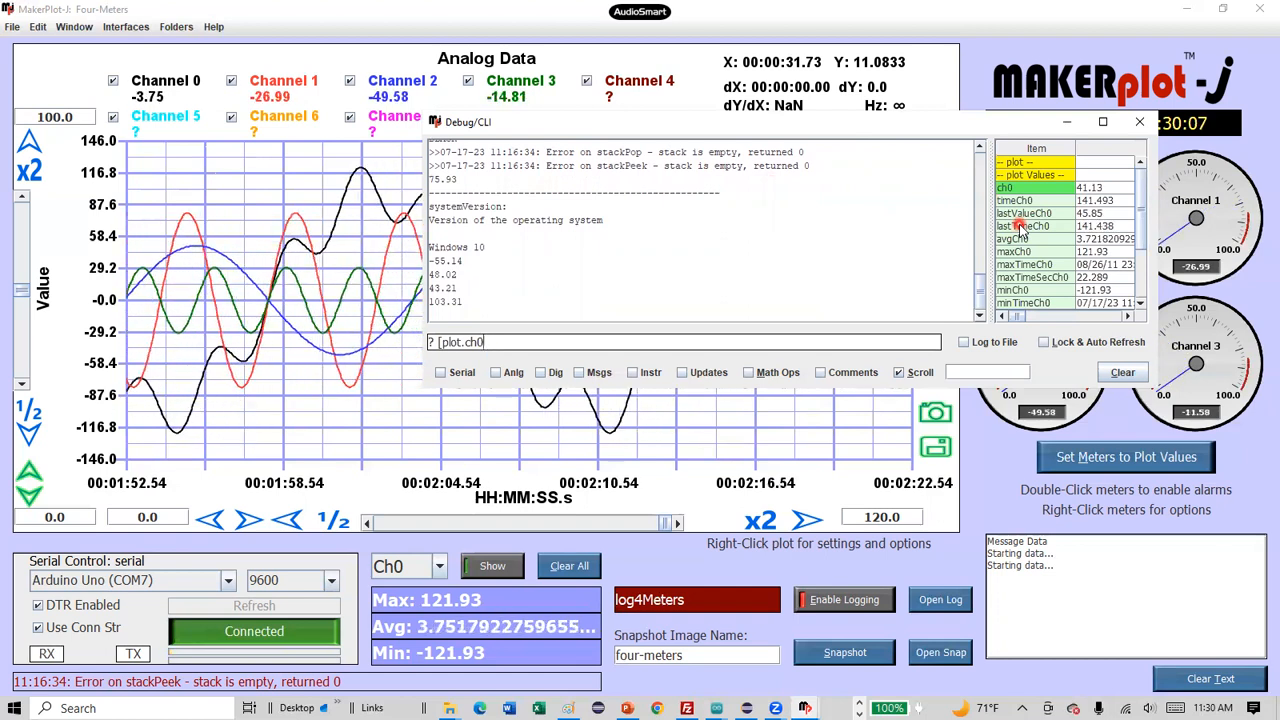
pyautogui.press('BackSpace')
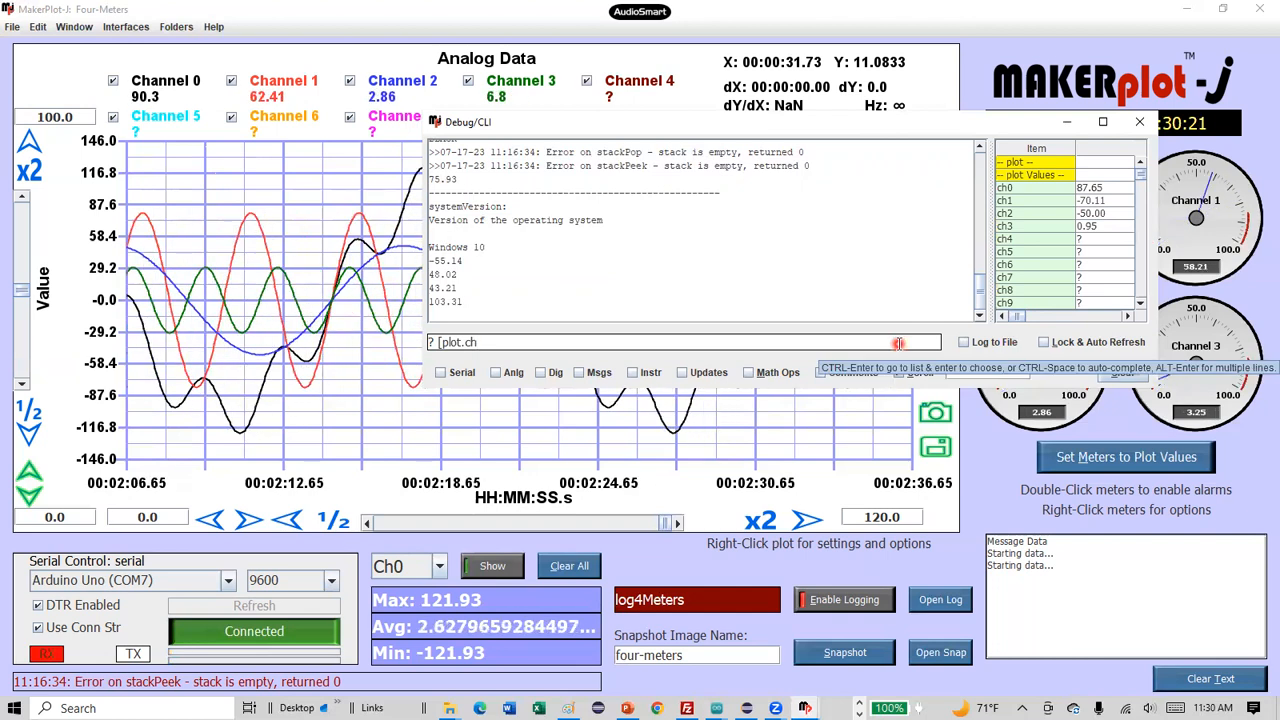
pyautogui.press('BackSpace')
pyautogui.press('BackSpace')
pyautogui.press('BackSpace')
pyautogui.press('BackSpace')
pyautogui.press('BackSpace')
pyautogui.press('BackSpace')
pyautogui.press('BackSpace')
pyautogui.press('BackSpace')
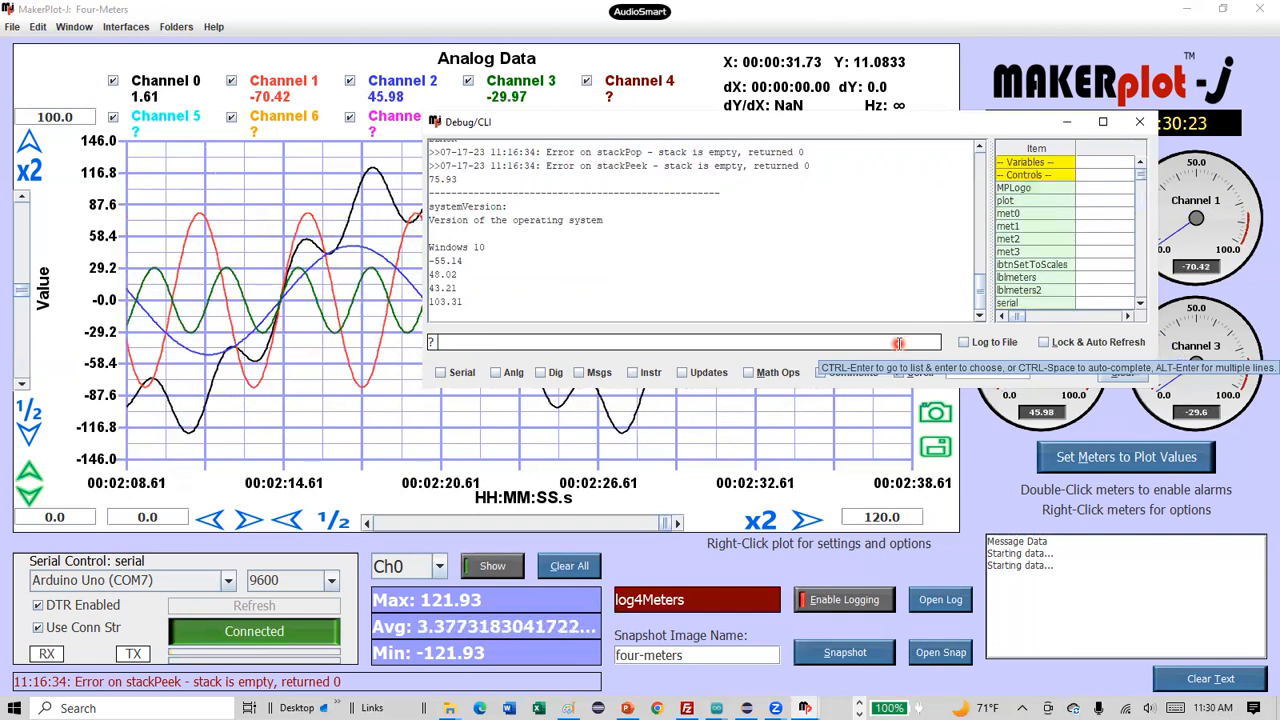
pyautogui.press('BackSpace')
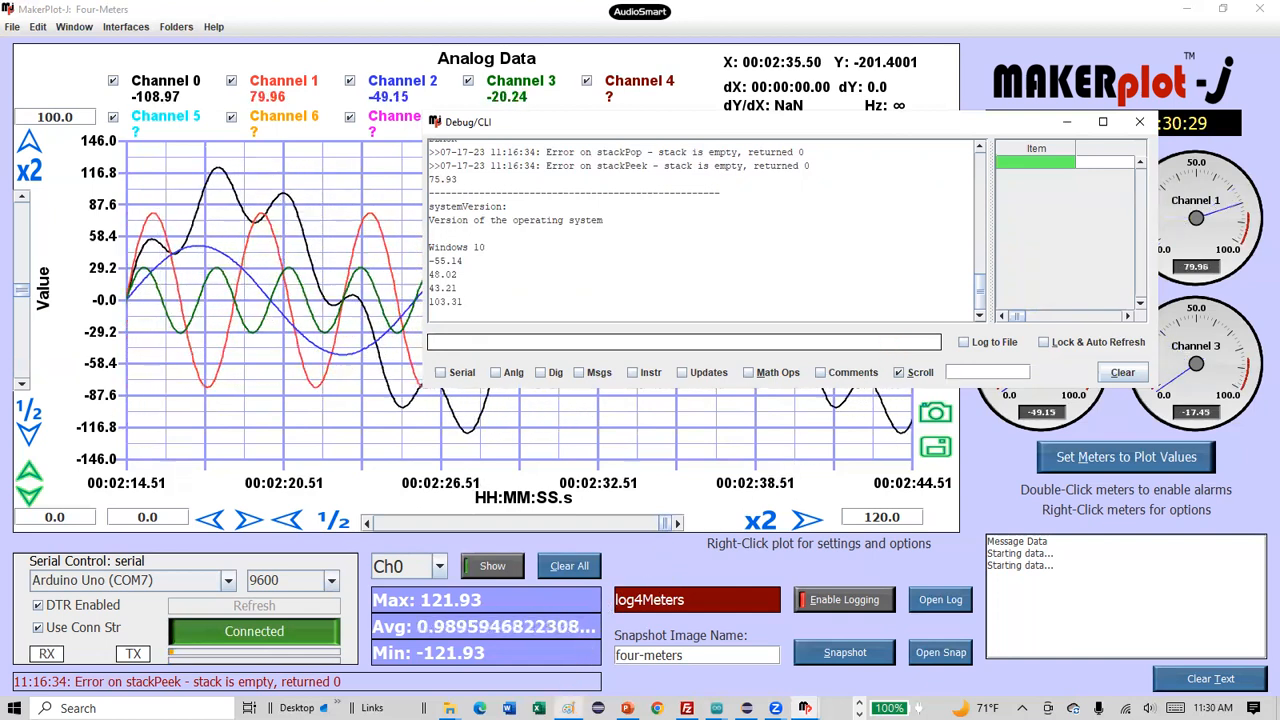
# Switch to the Paint sketch and handwrite the math expression { 2 x 2 + [ain0] } below the [ain0] note.
pyautogui.moveTo(568, 708)
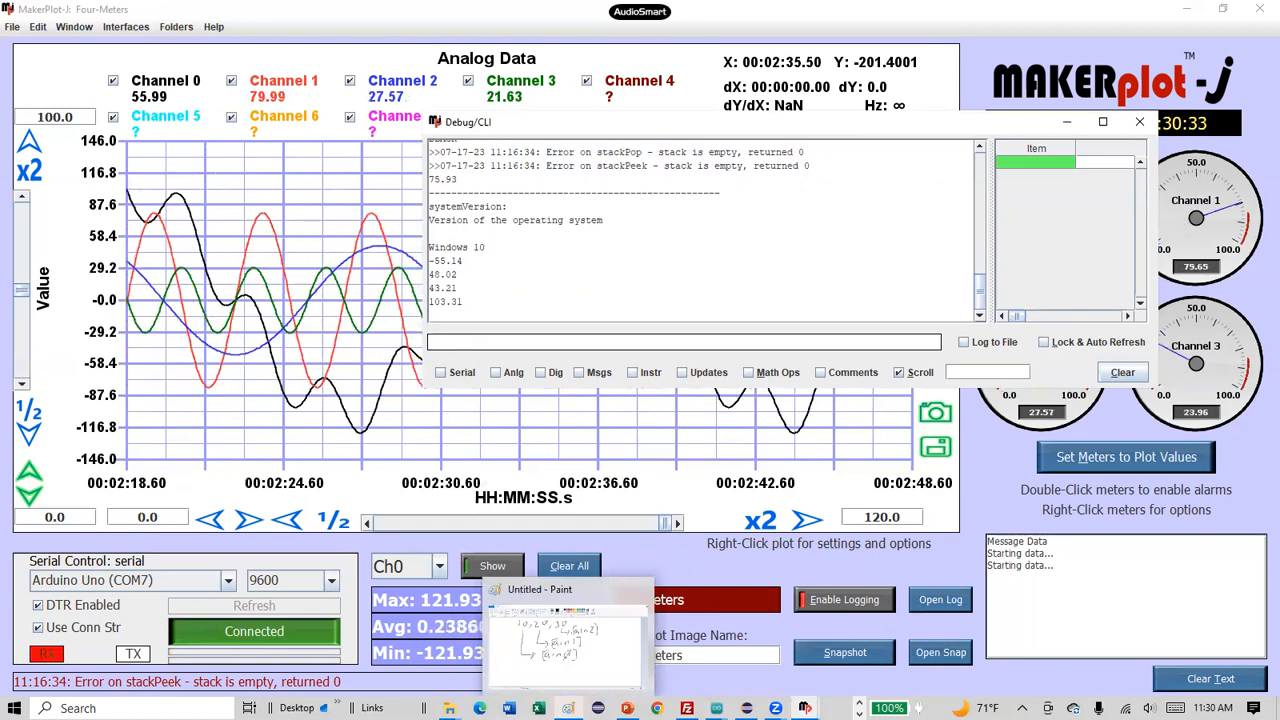
pyautogui.click(565, 640)
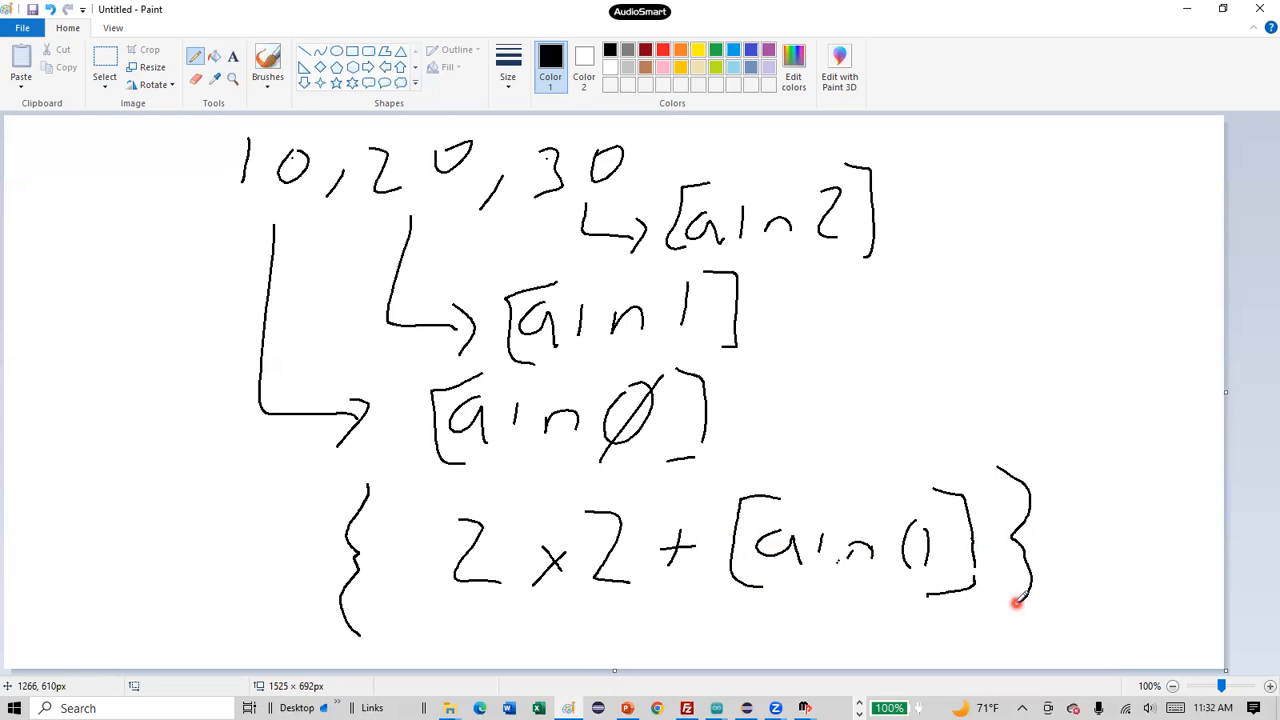
pyautogui.moveTo(1016, 602); pyautogui.dragTo(1018, 604)
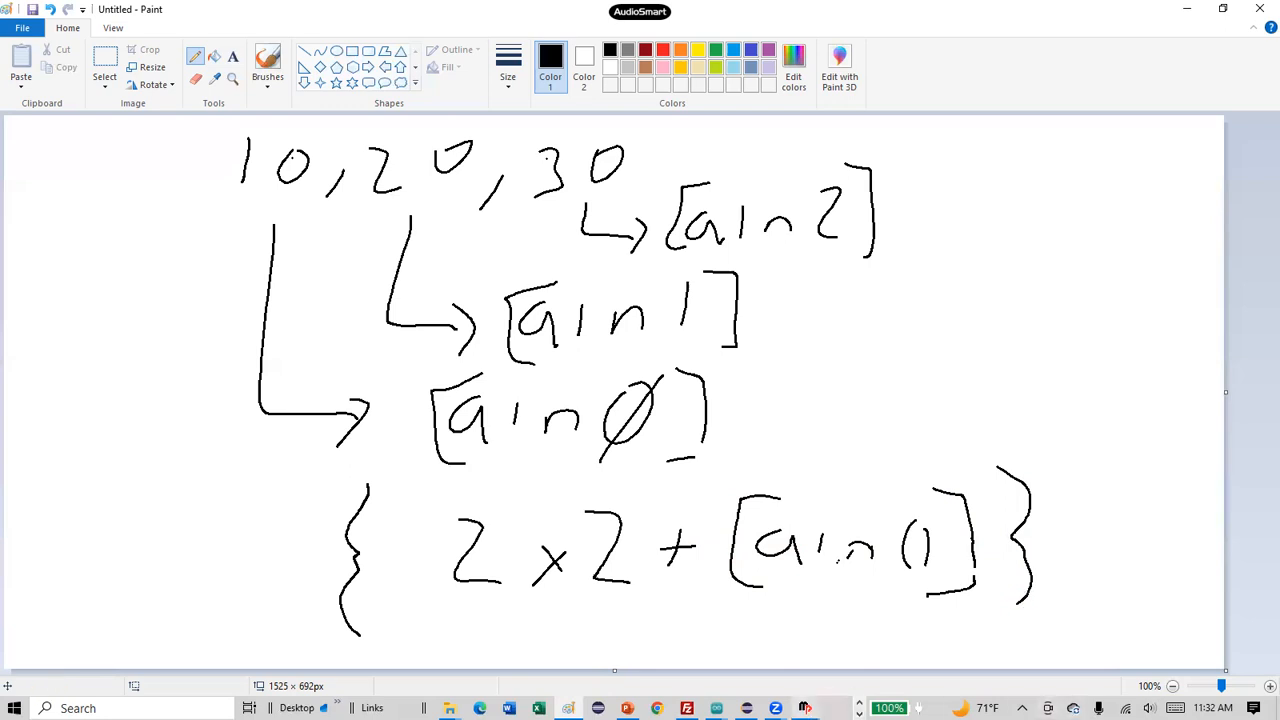
# Return to MakerPlot-J's Debug/CLI window, review the math operators and functions list, and evaluate ? { 2*2 }.
pyautogui.moveTo(805, 708)
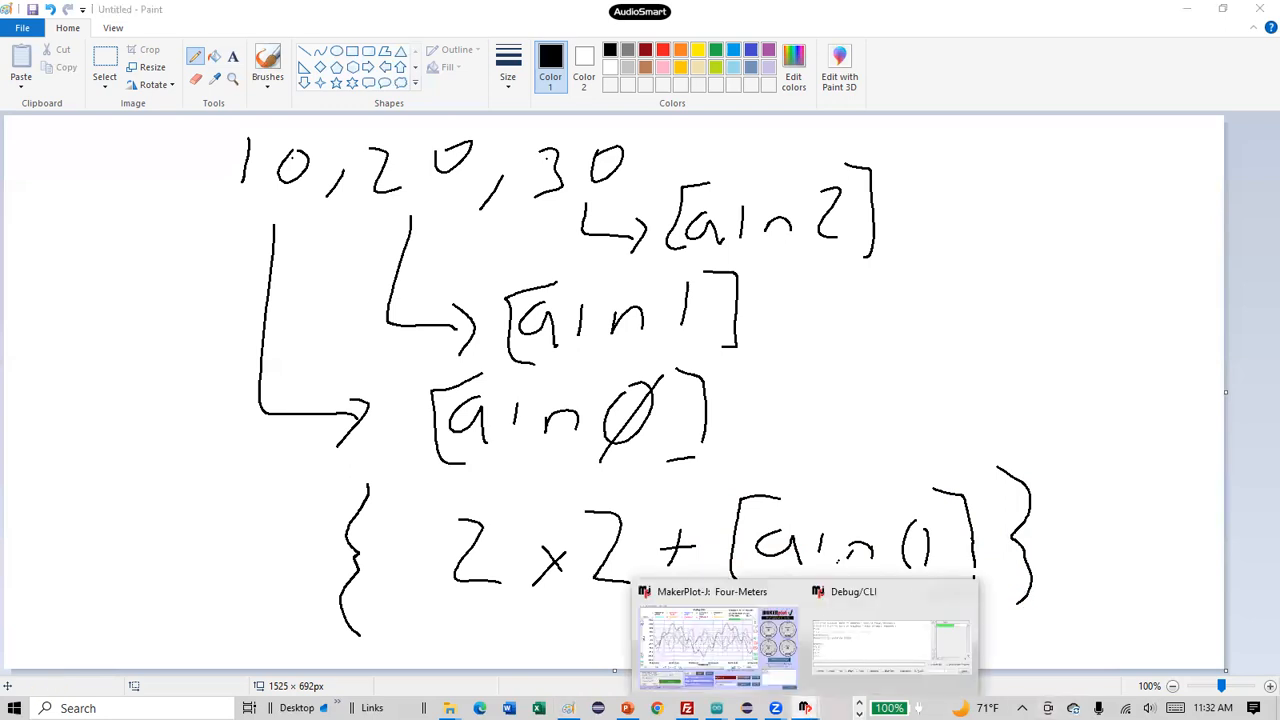
pyautogui.click(838, 651)
pyautogui.write('?')
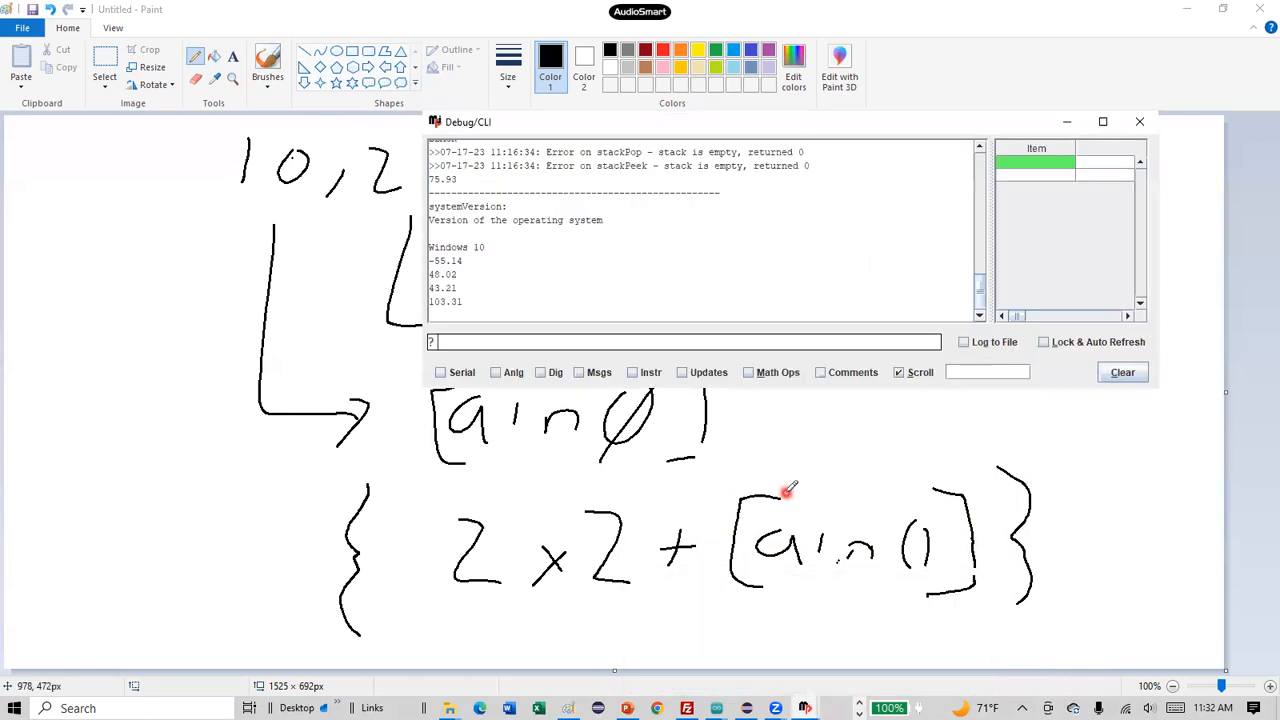
pyautogui.write(' {')
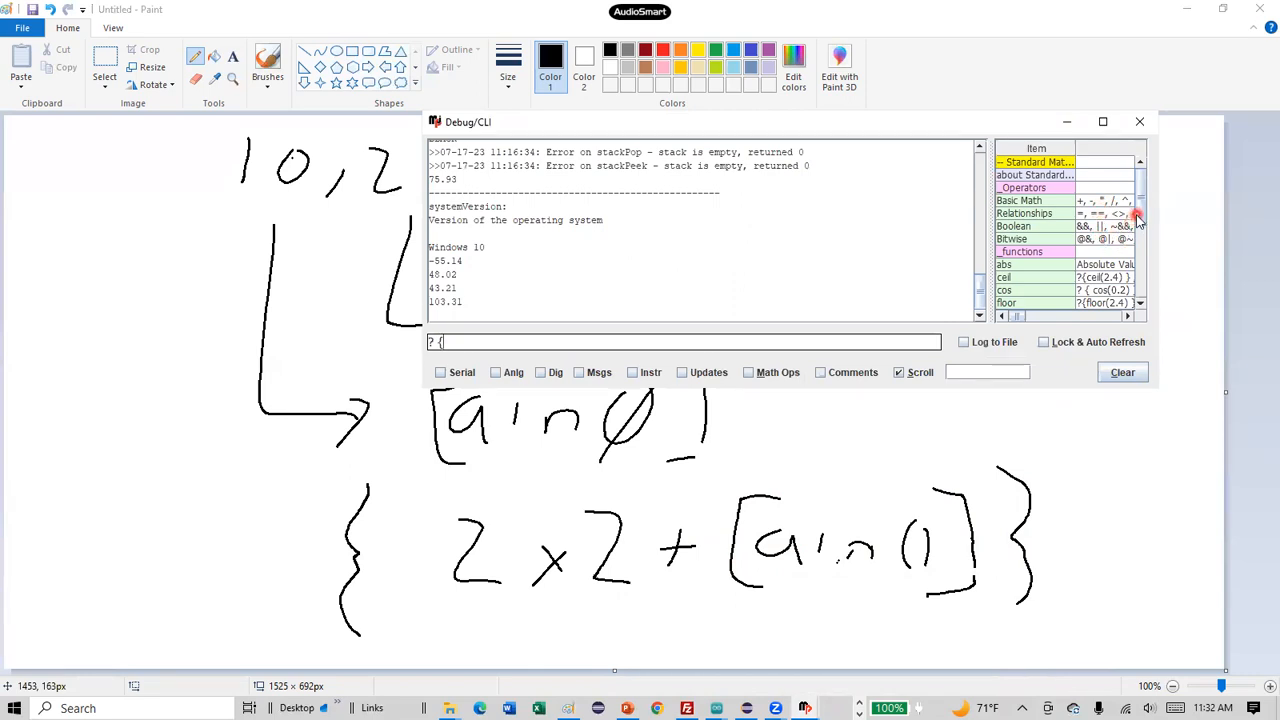
pyautogui.moveTo(1140, 218)
pyautogui.mouseDown()
pyautogui.moveTo(1143, 290)
pyautogui.moveTo(1140, 198)
pyautogui.mouseUp()
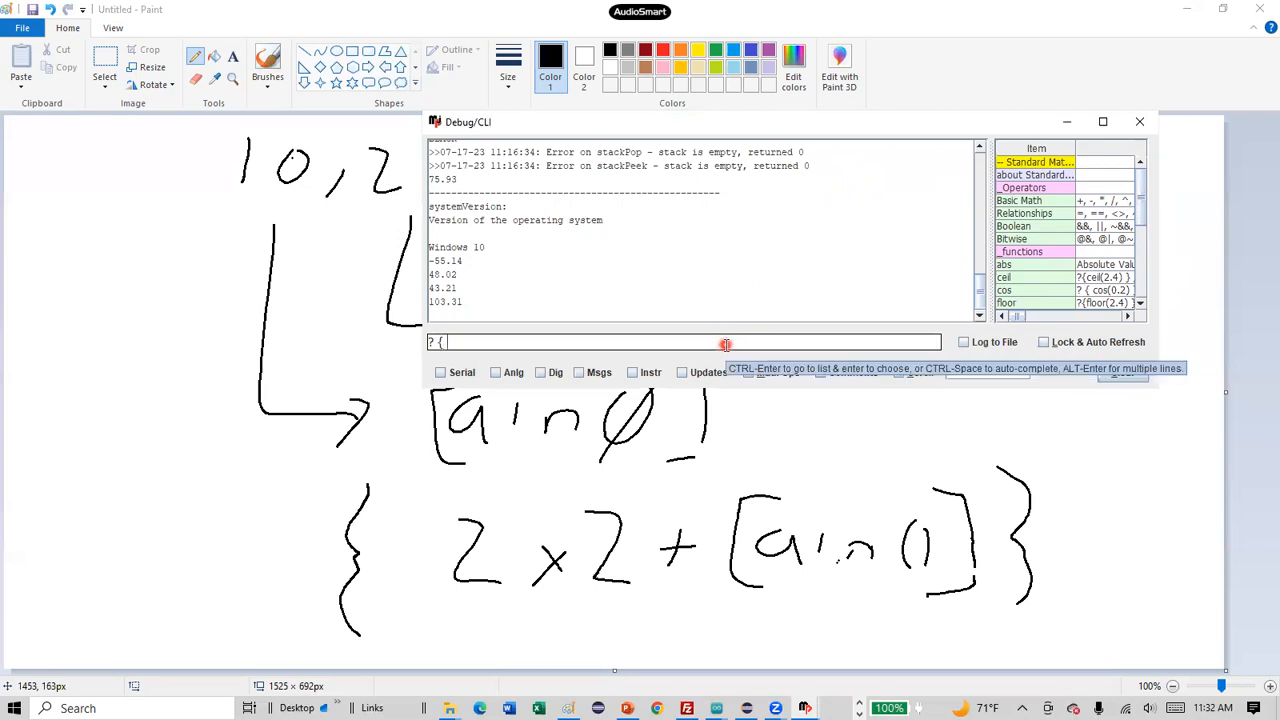
pyautogui.write('2')
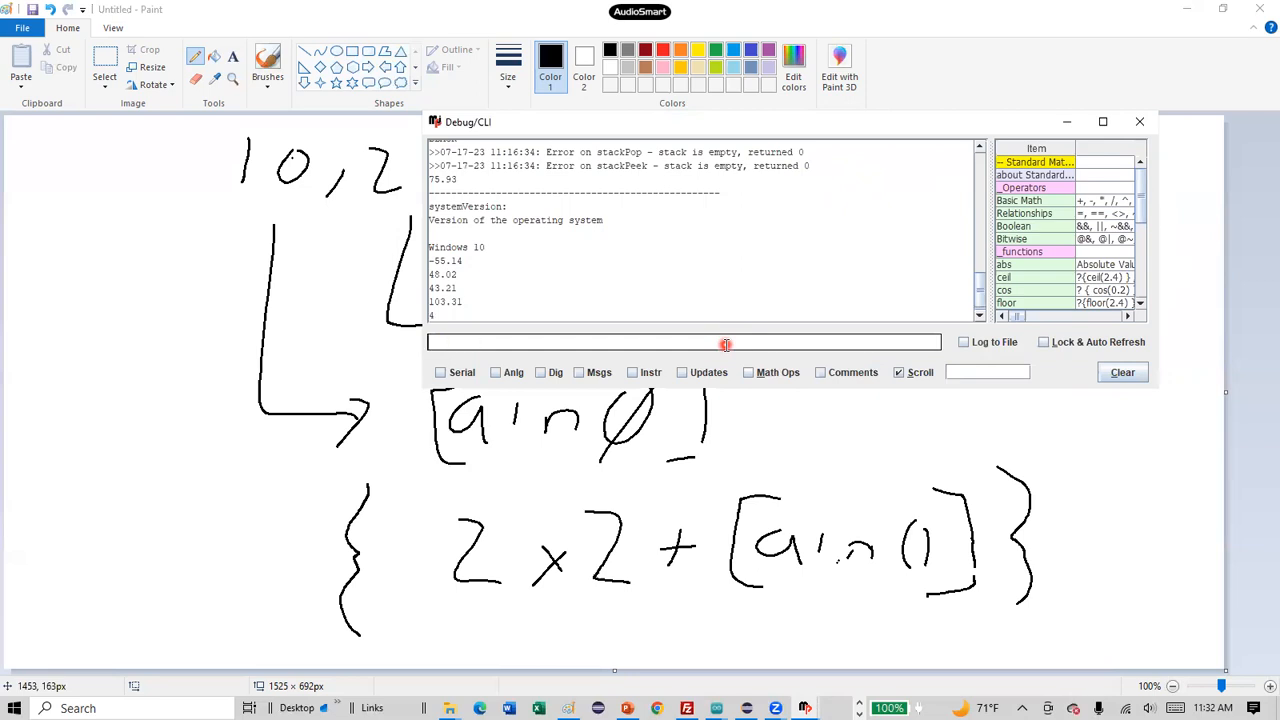
# Extend the recalled math query to ? { 2*2 + [ain0]} and evaluate it.
pyautogui.press('Up')
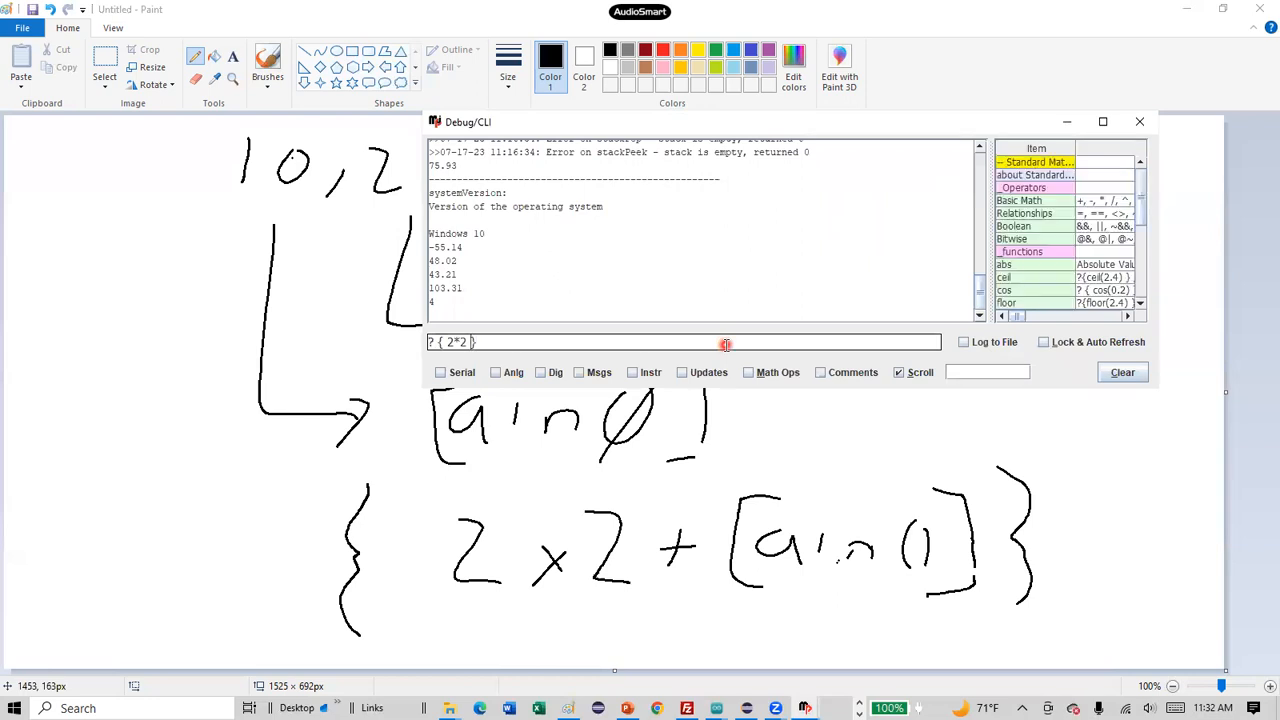
pyautogui.write('+ [ain0')
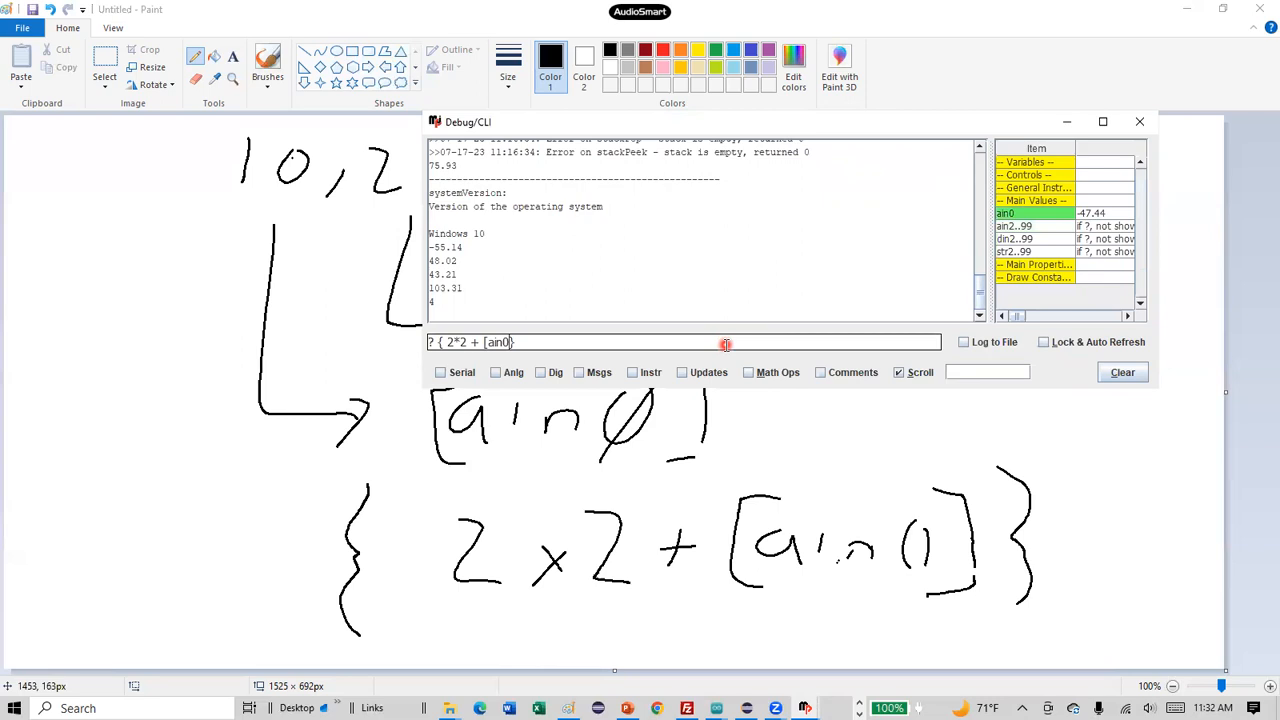
pyautogui.write(']')
pyautogui.press('Return')
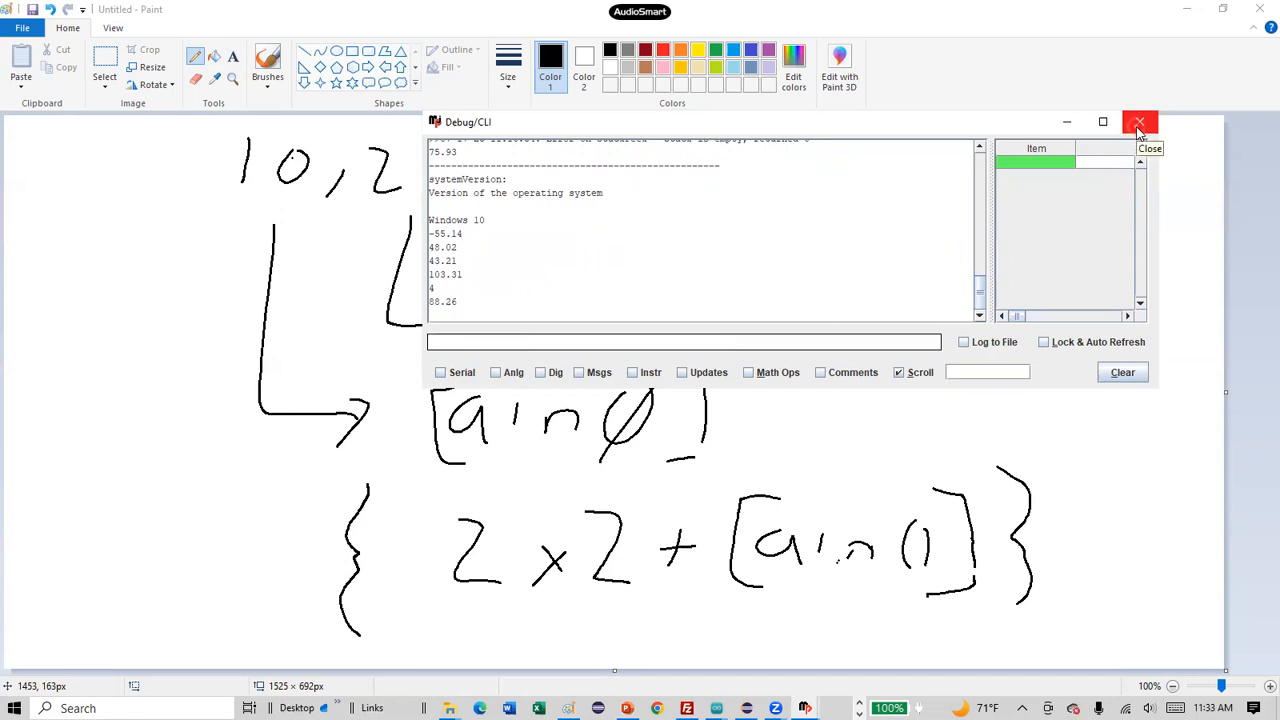
# Close the Debug/CLI window to return to the Four-Meters plot, and restart the Arduino Uno (COM7) serial connection.
pyautogui.click(1138, 123)
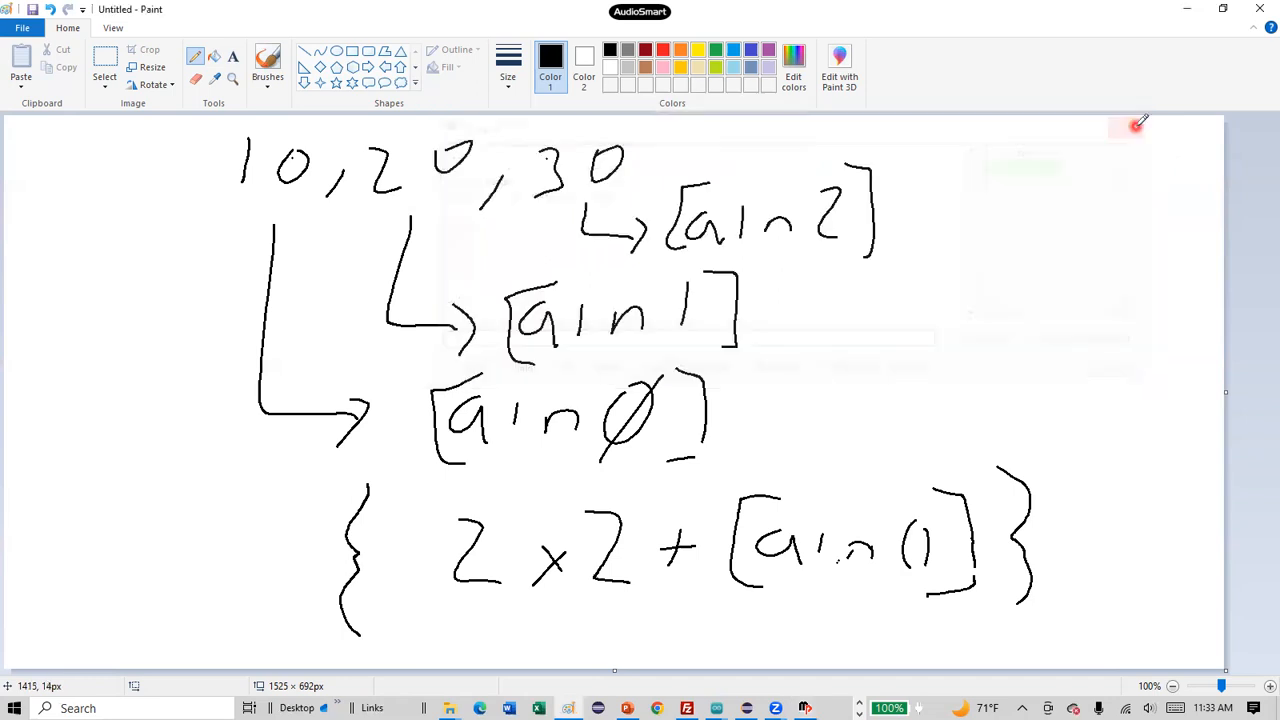
pyautogui.click(1186, 9)
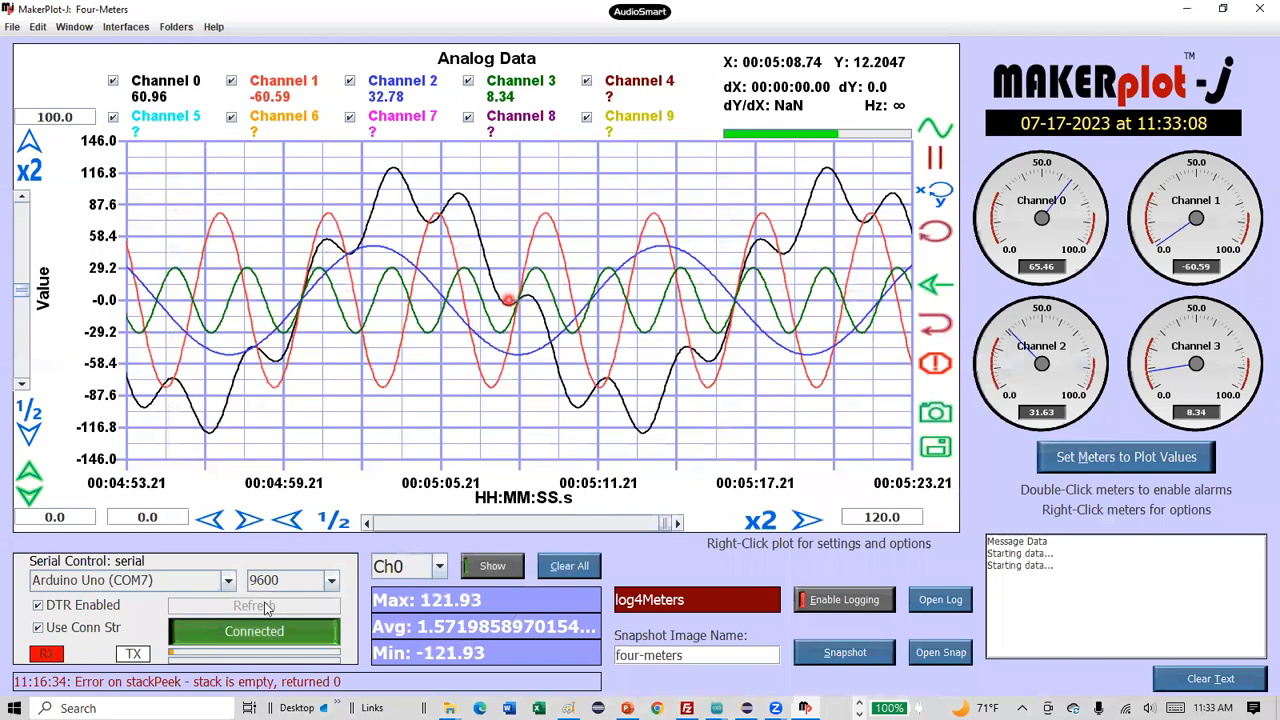
pyautogui.click(262, 631)
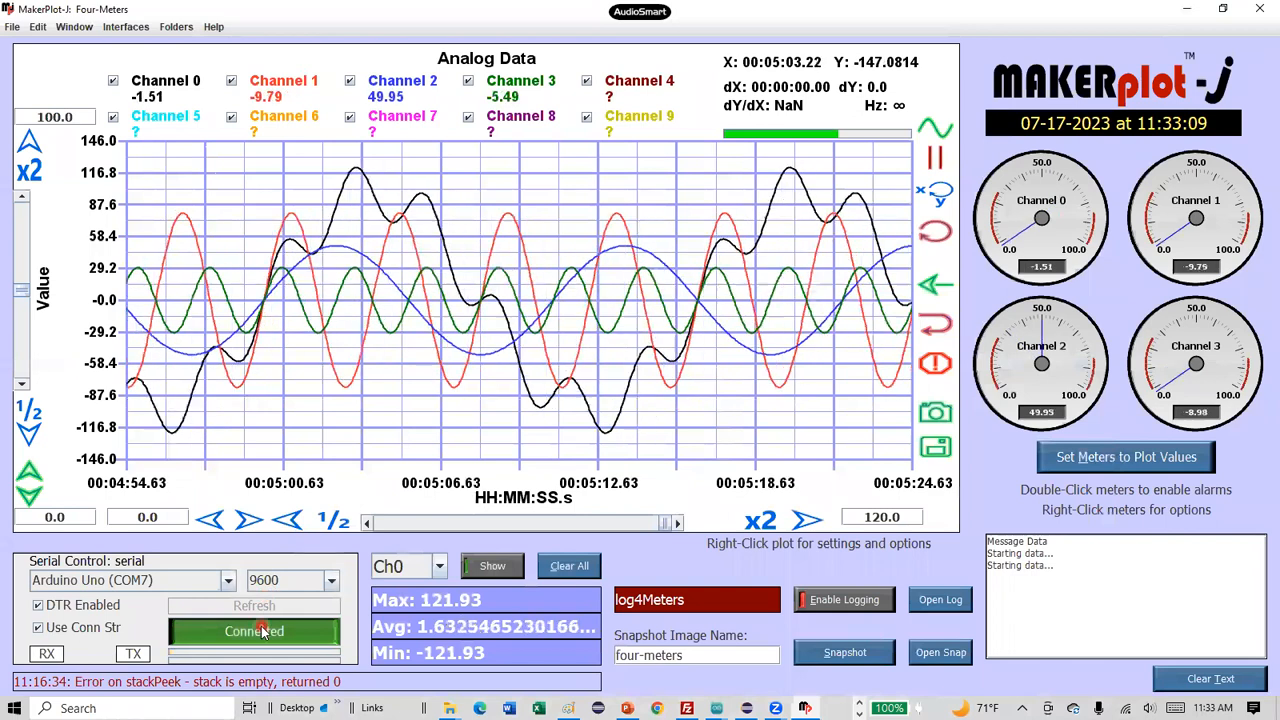
pyautogui.click(266, 598)
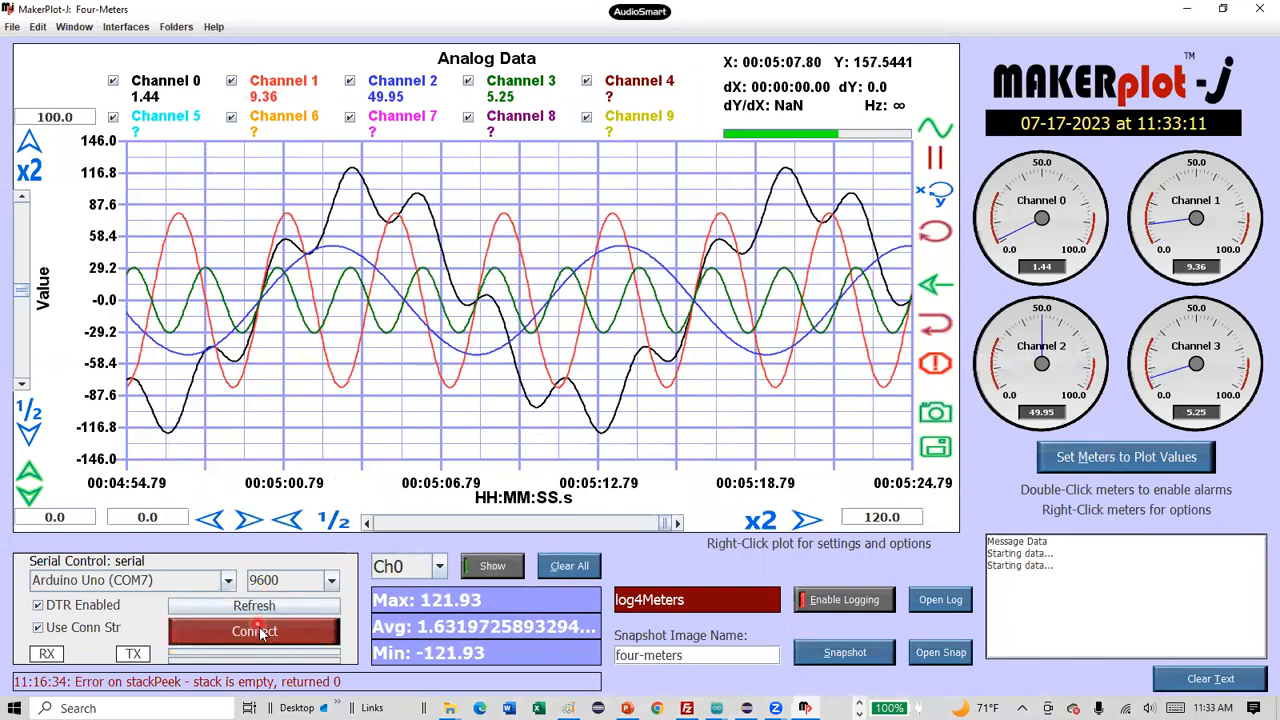
pyautogui.click(262, 631)
pyautogui.click(417, 361)
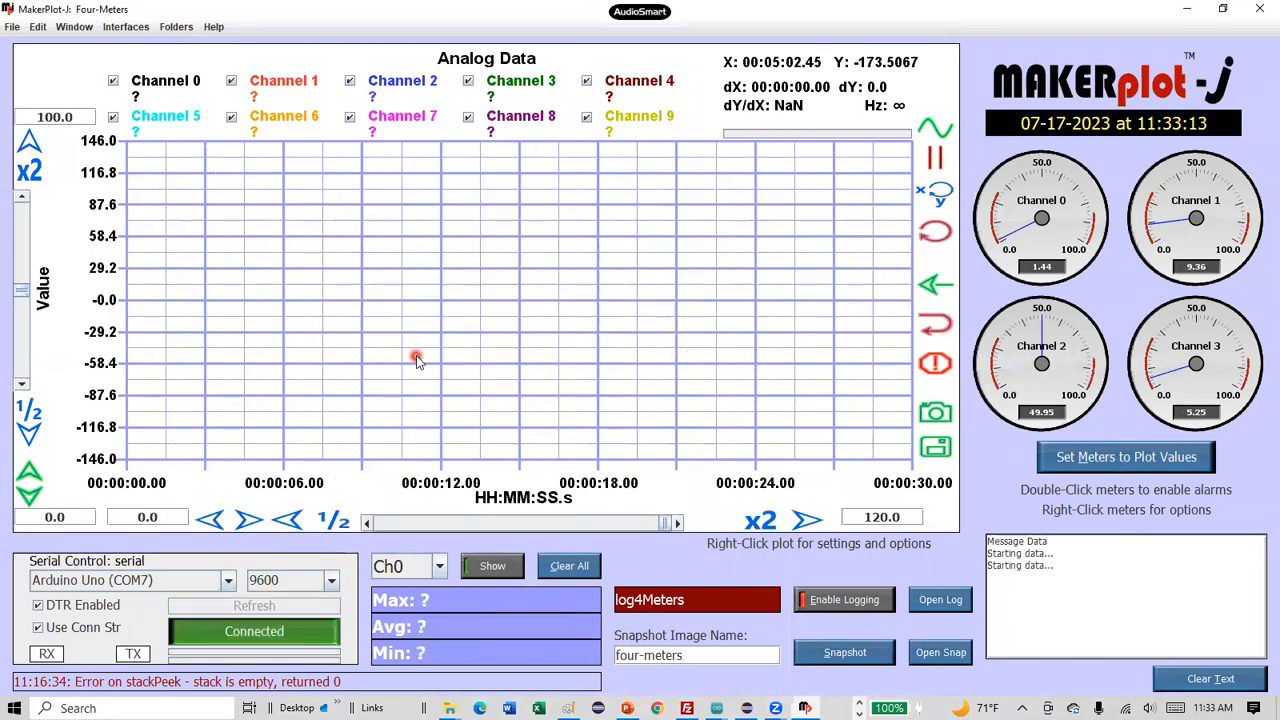
pyautogui.click(529, 341)
pyautogui.moveTo(529, 341); pyautogui.dragTo(676, 295)
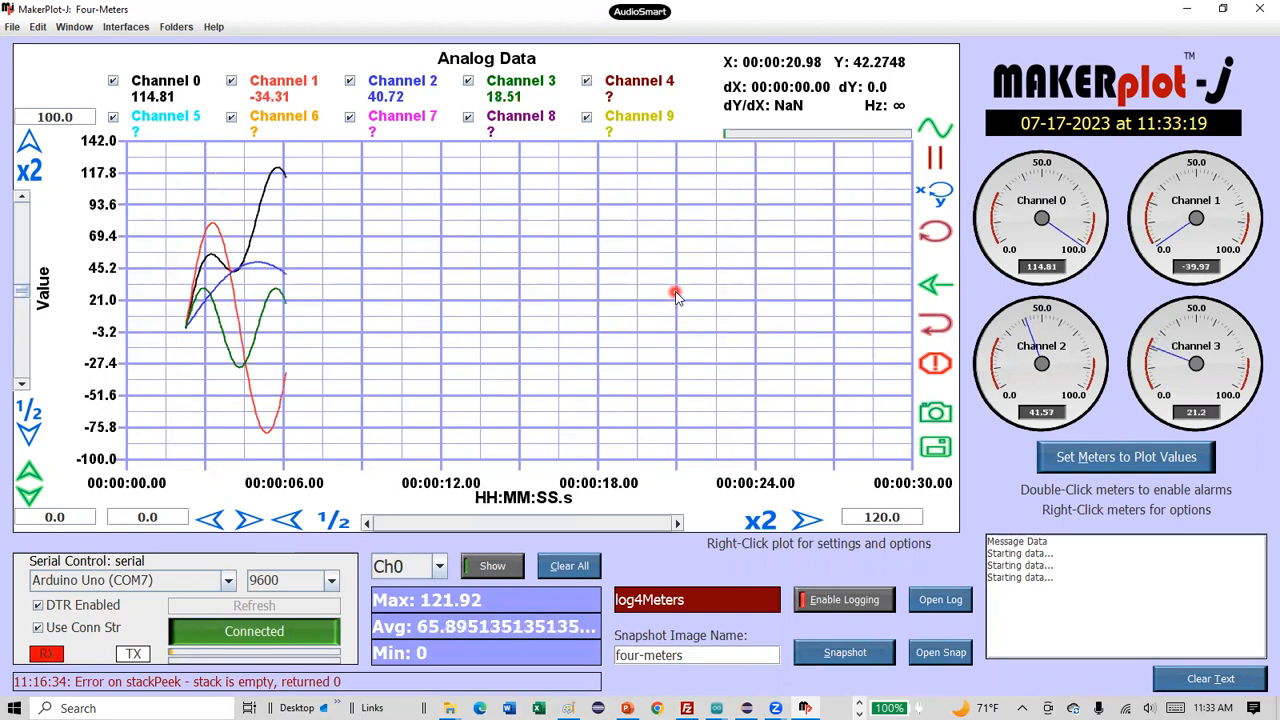
# Hide the control icons around the Analog Data plot.
pyautogui.rightClick(676, 295)
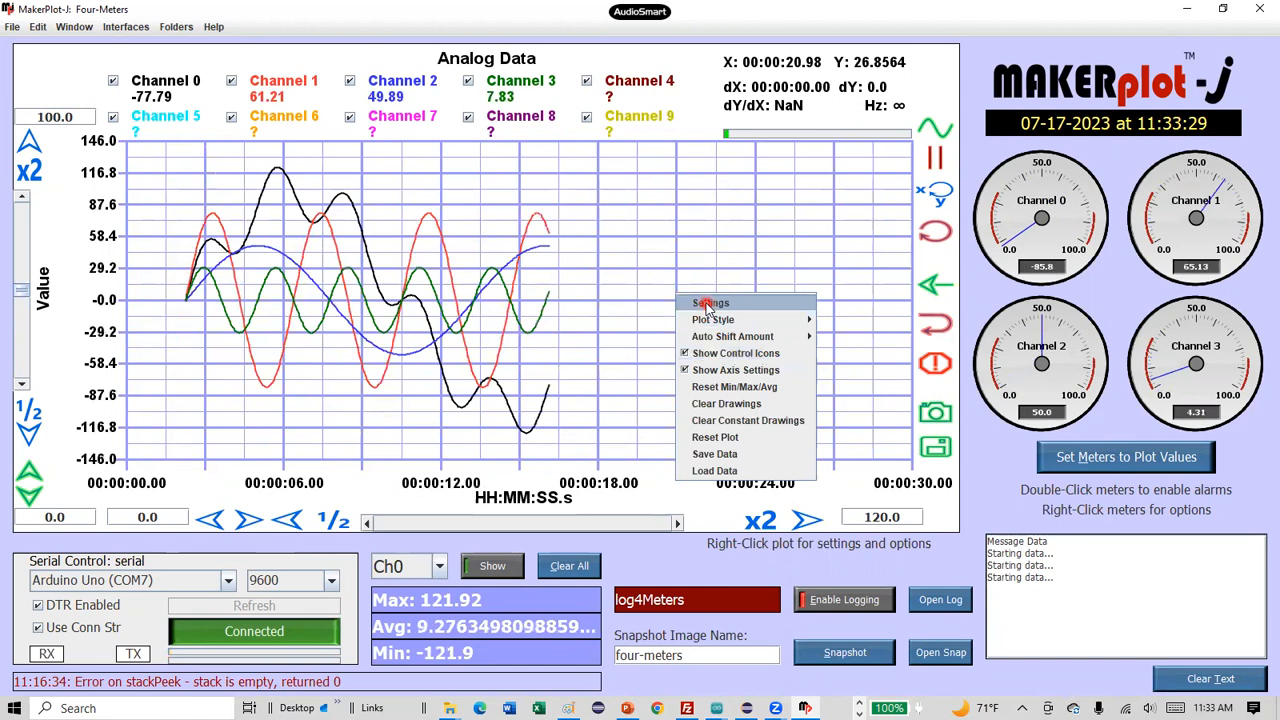
pyautogui.moveTo(708, 321)
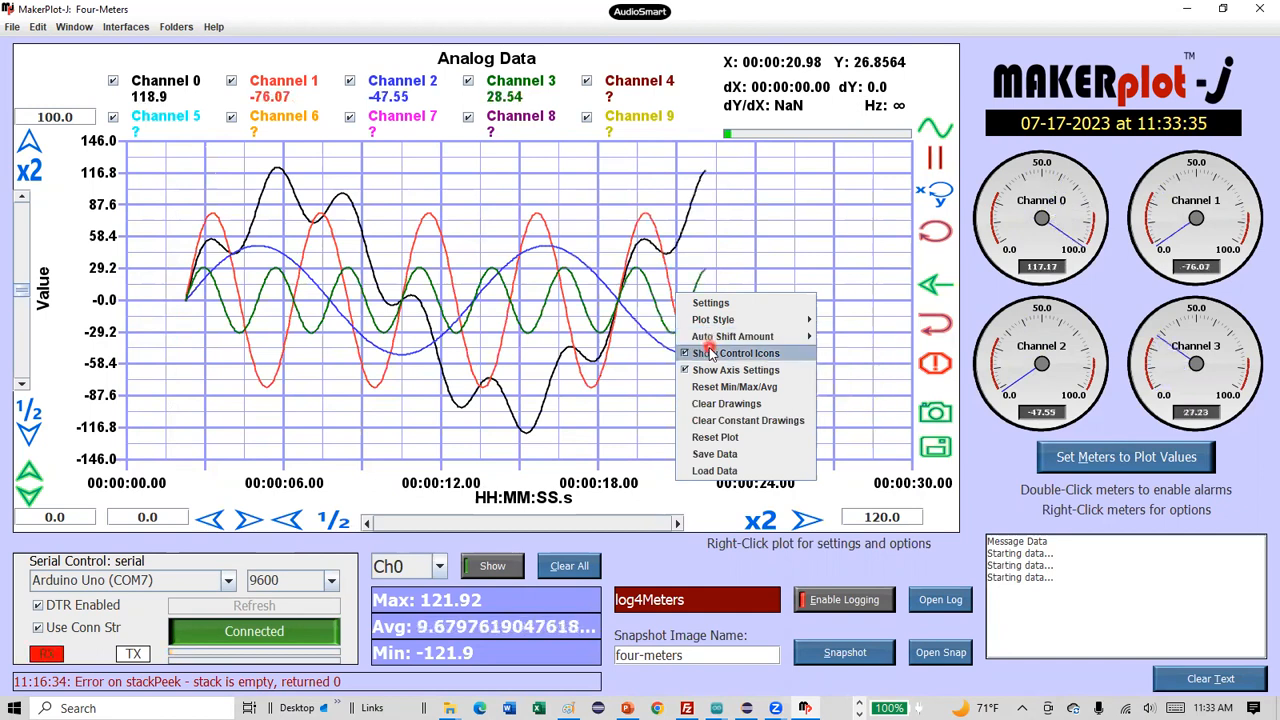
pyautogui.click(708, 354)
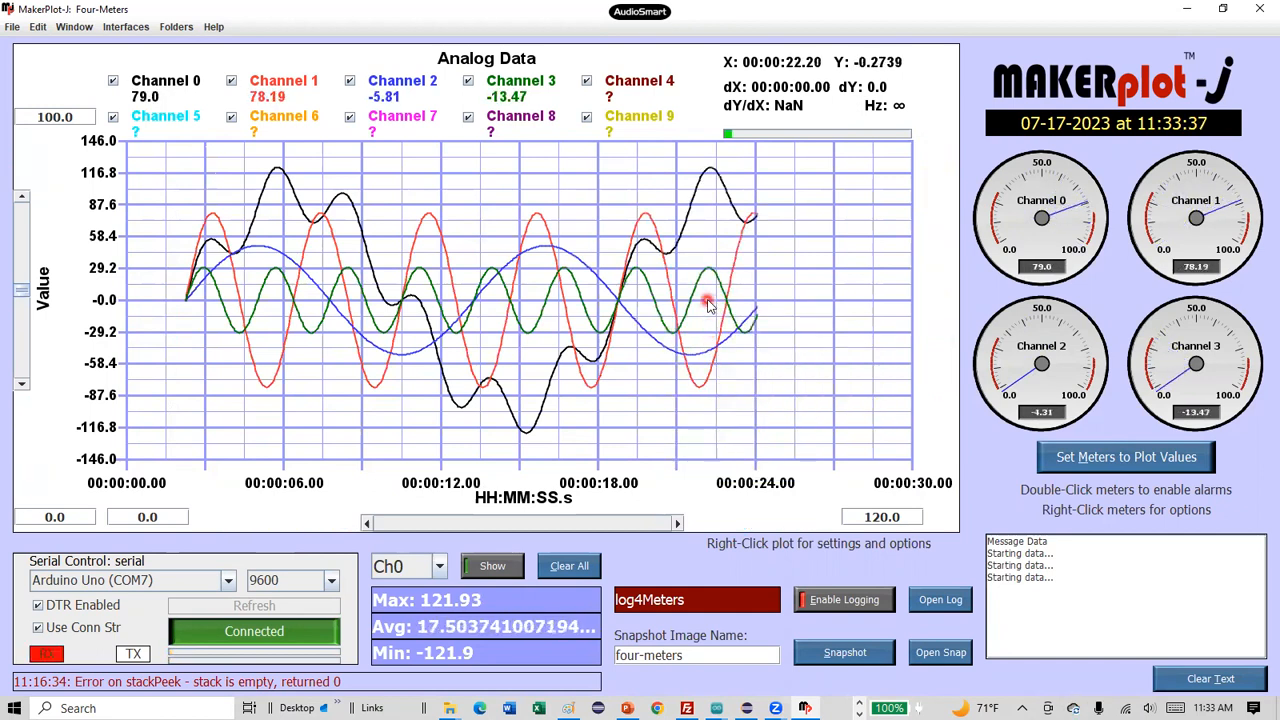
# Hide the axis settings around the Analog Data plot, and open the plot's configuration settings.
pyautogui.rightClick(707, 304)
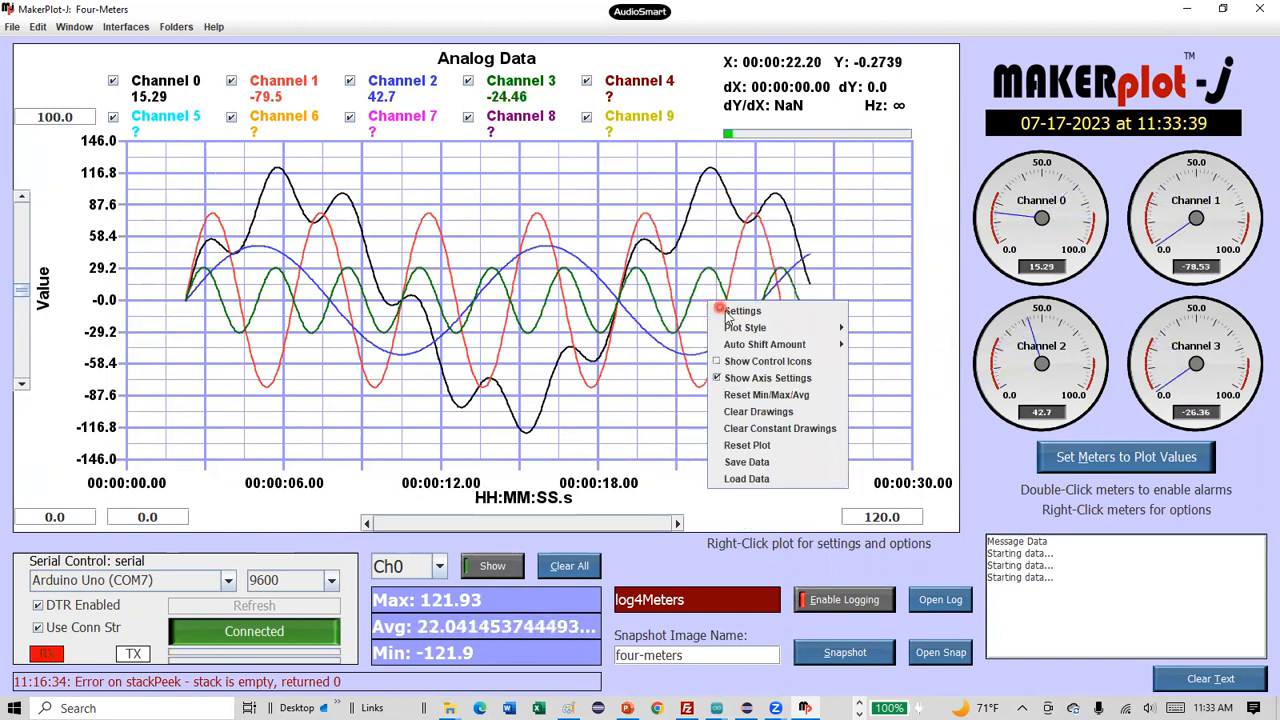
pyautogui.click(736, 378)
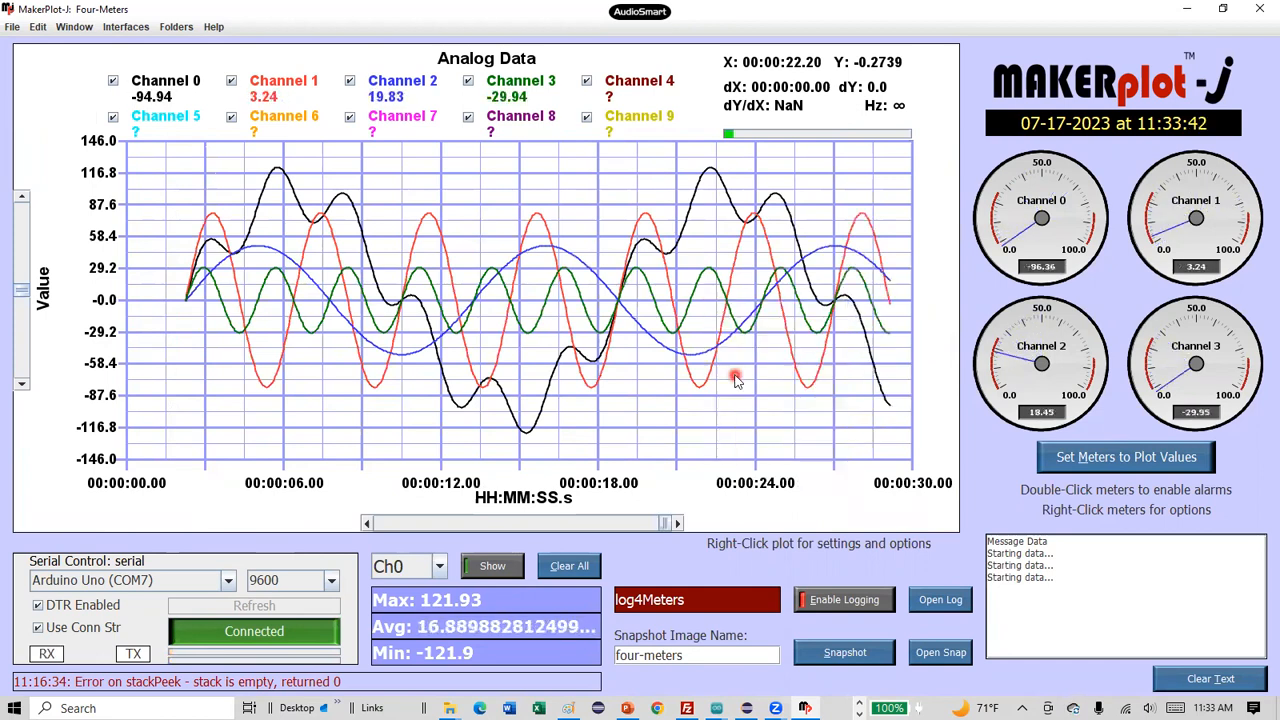
pyautogui.rightClick(705, 313)
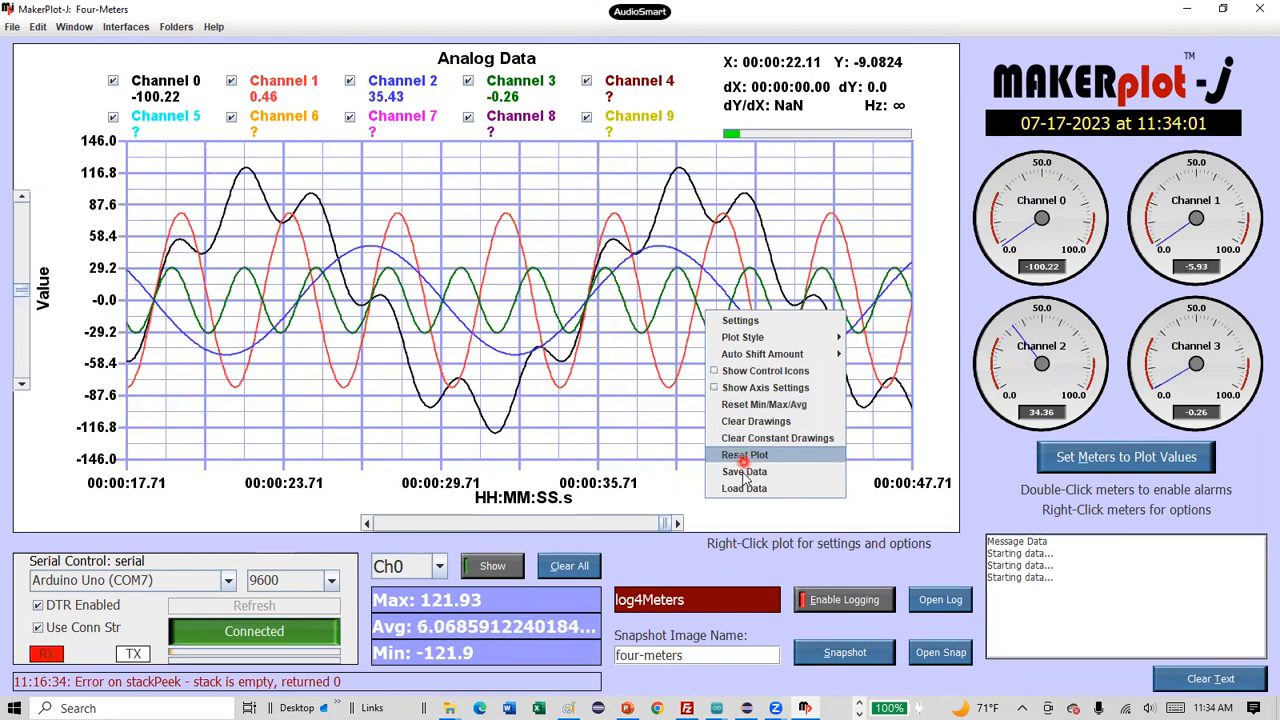
pyautogui.click(740, 321)
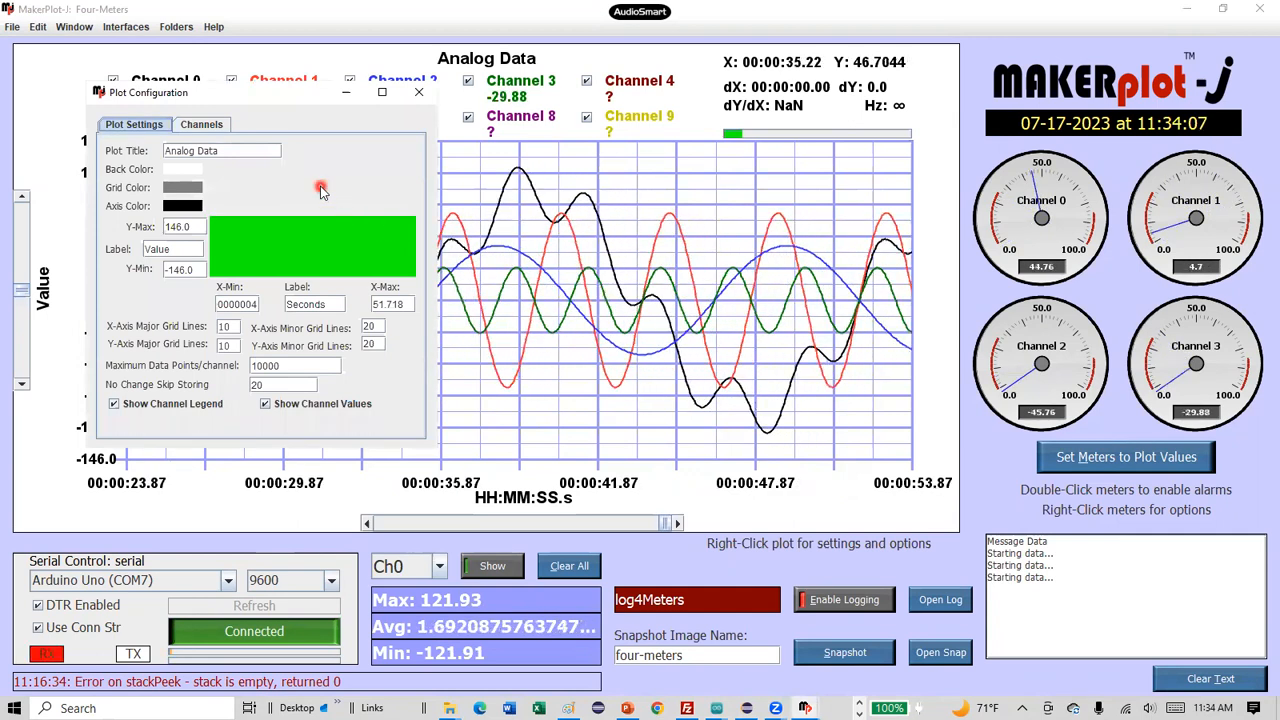
# Review the plot settings, including the grid color, maximum data points per channel and no-change skip storing.
pyautogui.click(668, 246)
pyautogui.rightClick(688, 251)
pyautogui.click(705, 259)
pyautogui.click(174, 190)
pyautogui.click(192, 188)
pyautogui.click(186, 188)
pyautogui.click(184, 196)
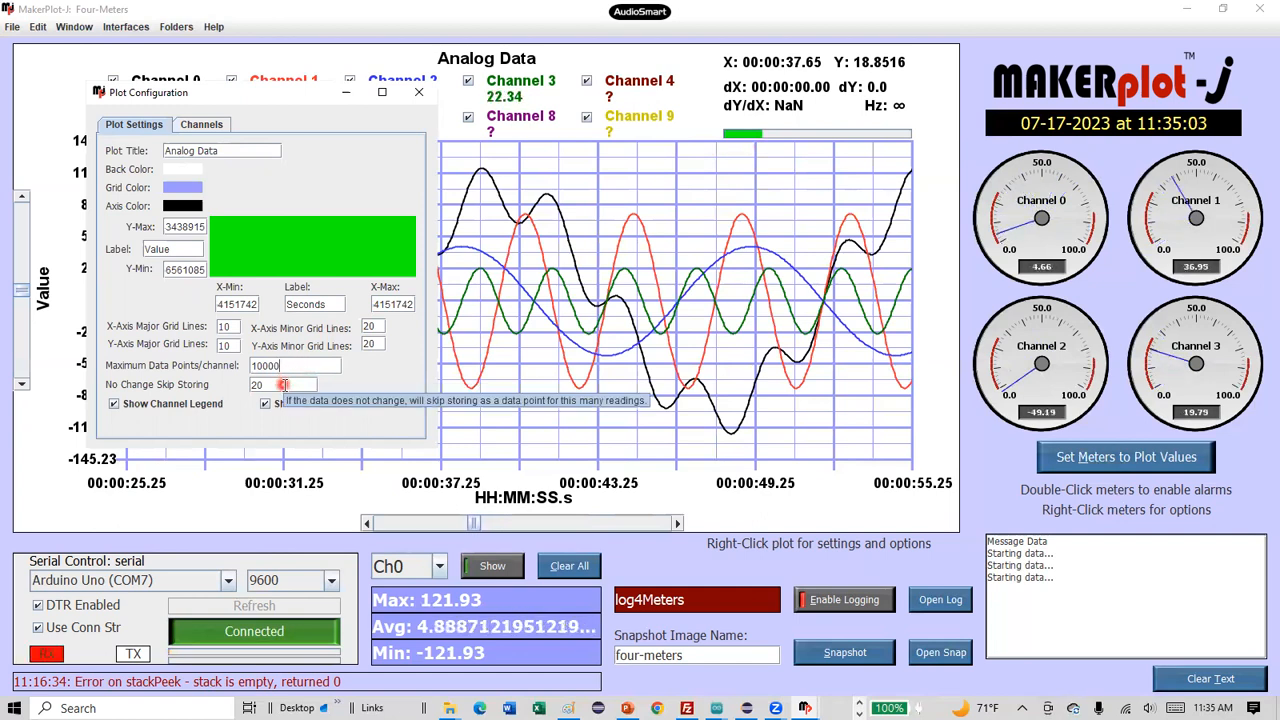
pyautogui.doubleClick(284, 384)
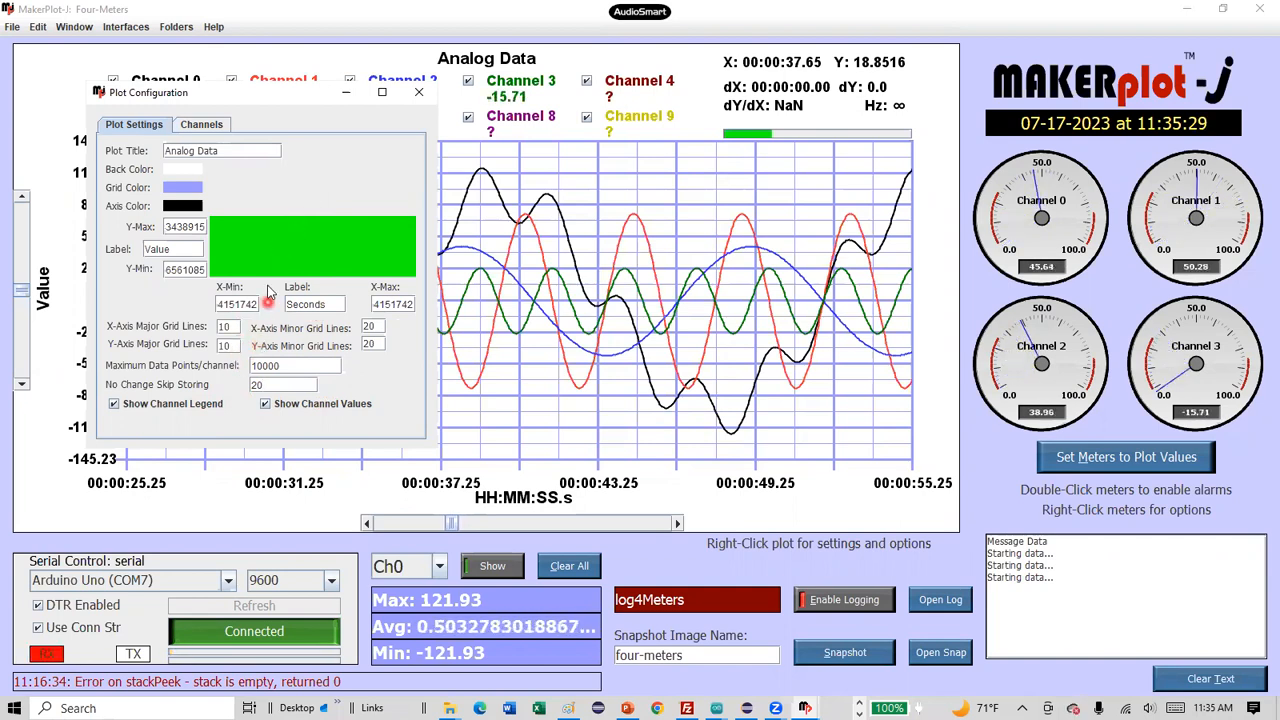
# Change Channel 0's plot color to dark teal in the channel settings, and hide and show its trace again.
pyautogui.click(205, 124)
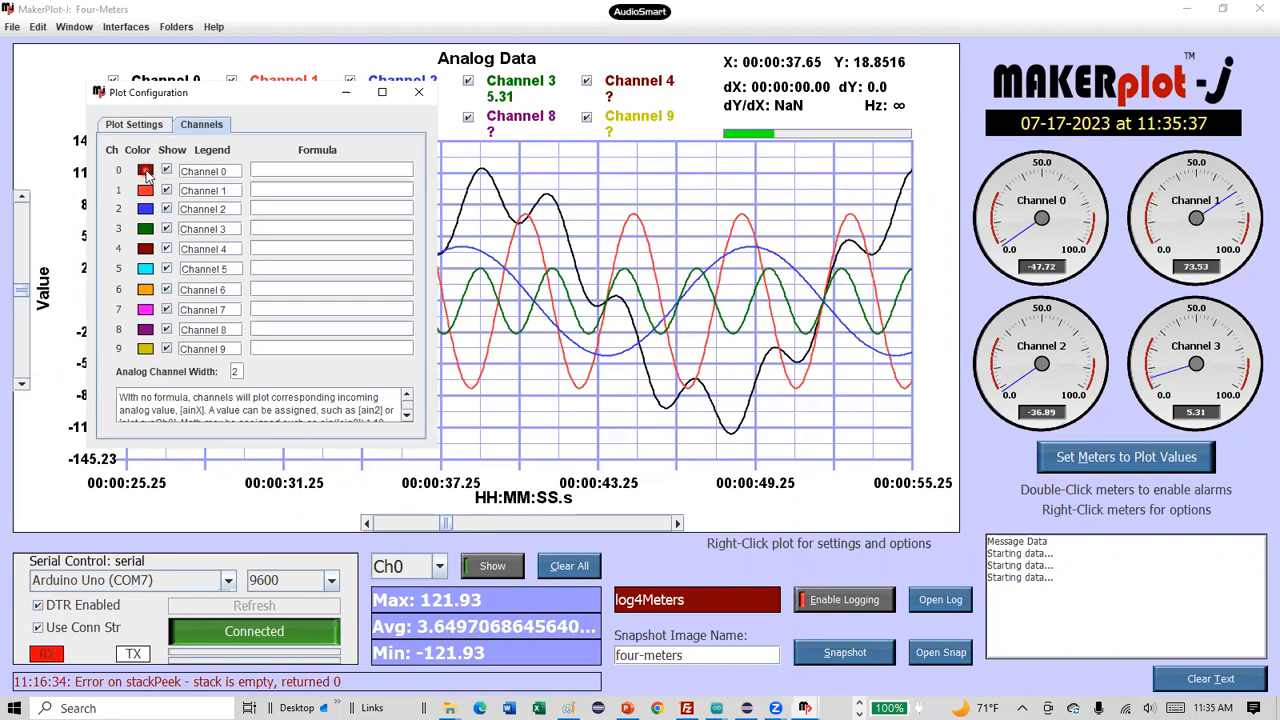
pyautogui.click(145, 171)
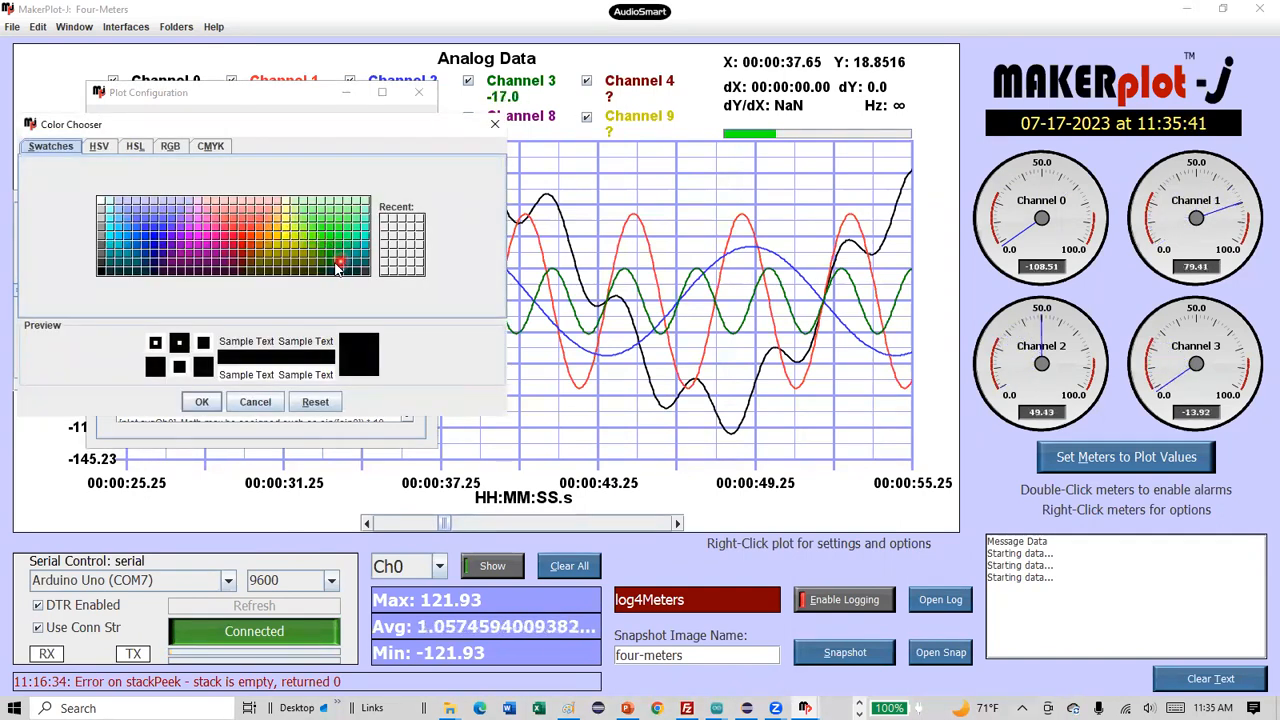
pyautogui.click(365, 262)
pyautogui.click(203, 401)
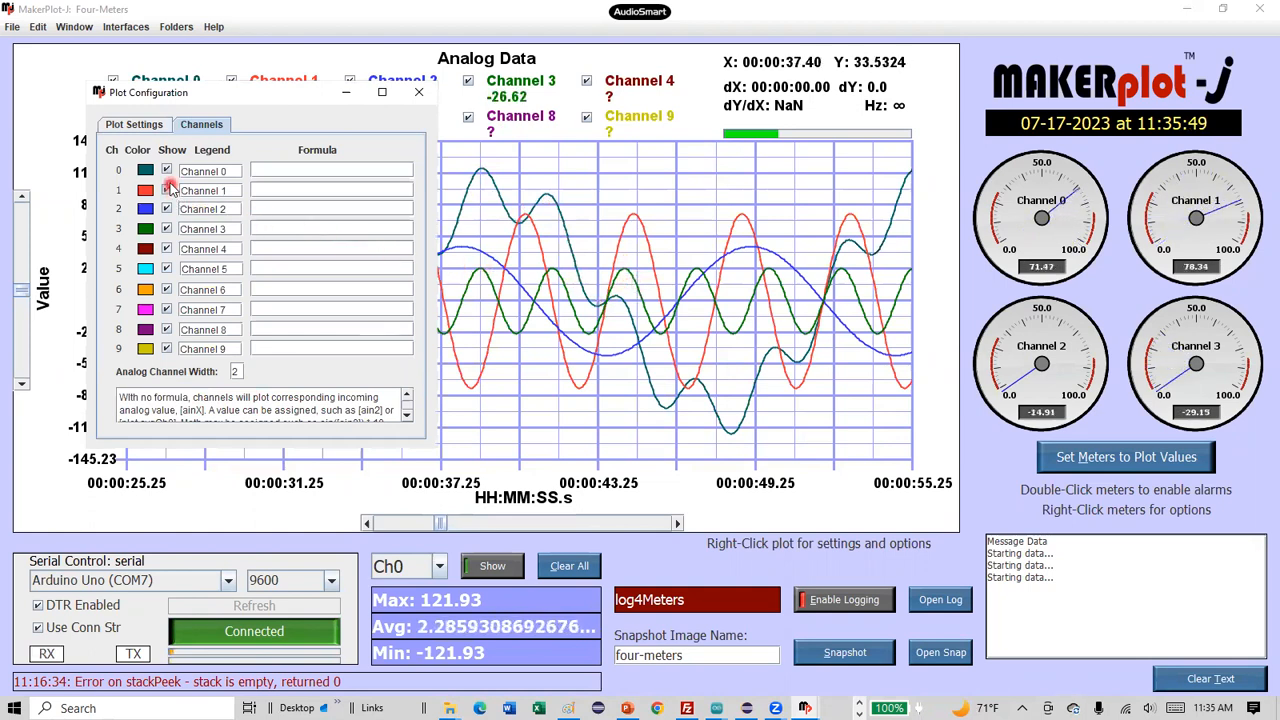
pyautogui.click(167, 171)
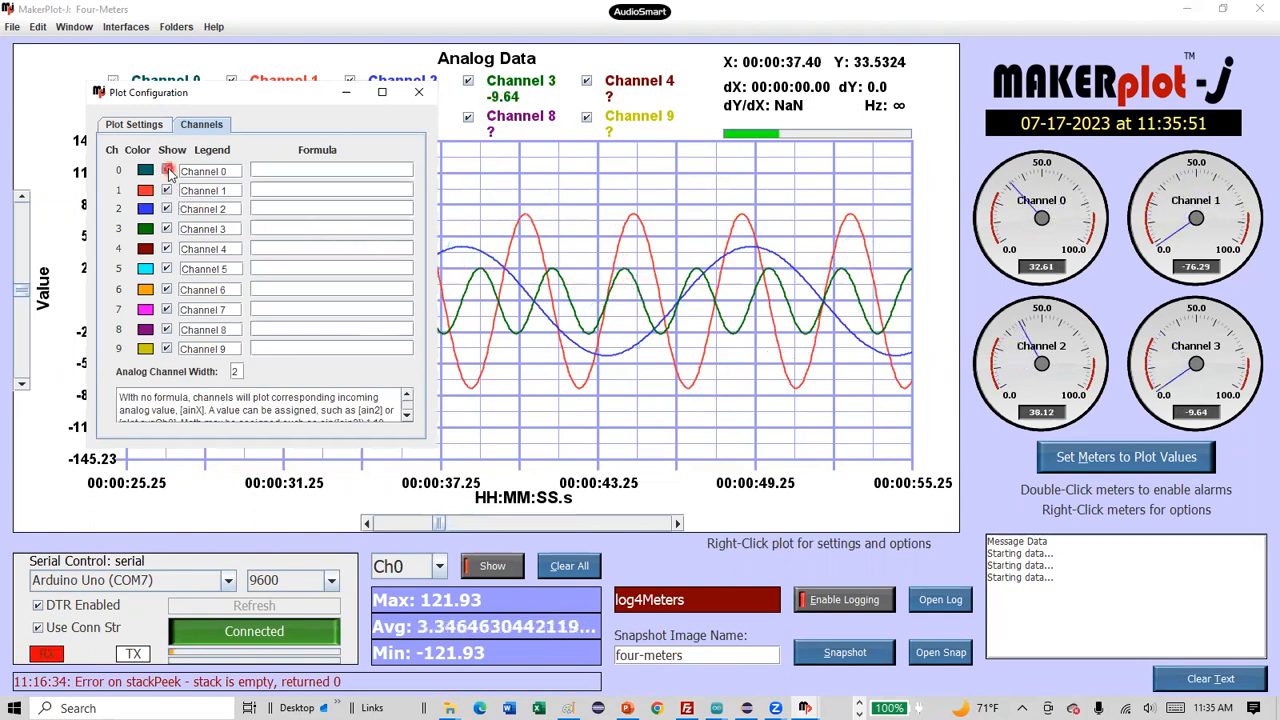
pyautogui.click(167, 171)
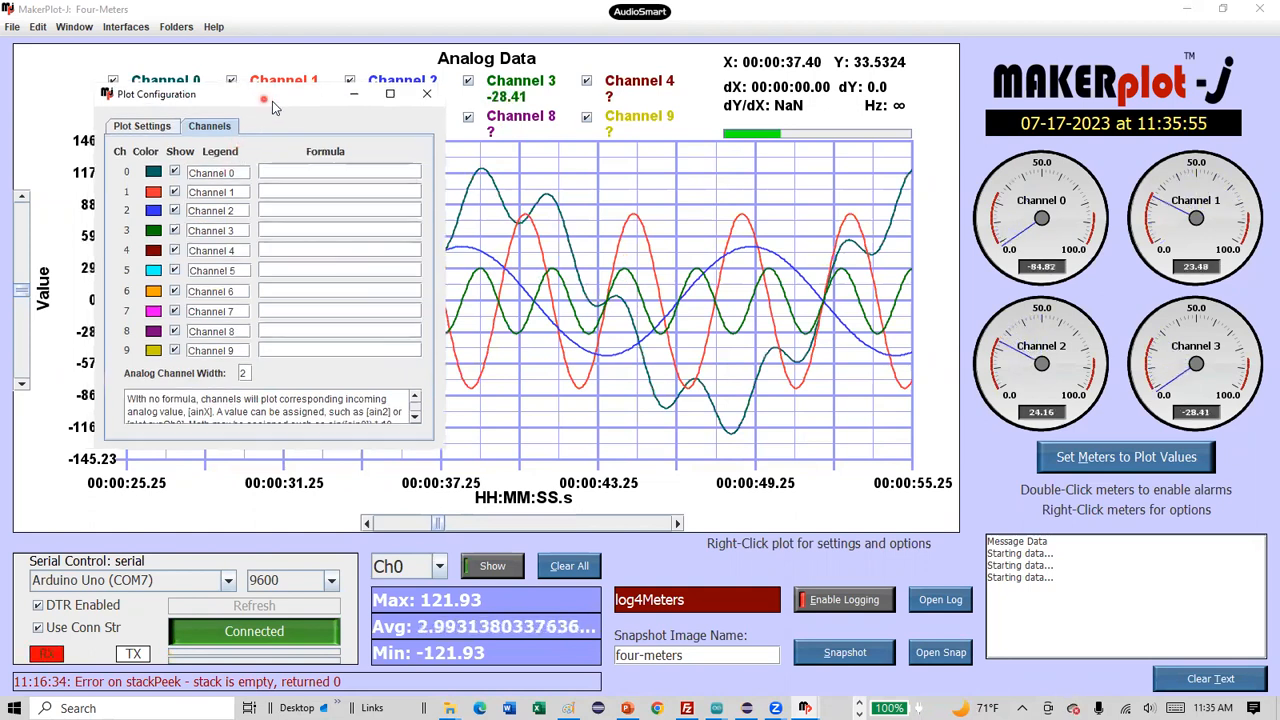
# Move the Plot Configuration window clear of the channel legend, and rename Channel 0's legend to Temp.
pyautogui.moveTo(272, 101); pyautogui.dragTo(391, 140)
pyautogui.click(348, 210)
pyautogui.moveTo(348, 210); pyautogui.dragTo(293, 214)
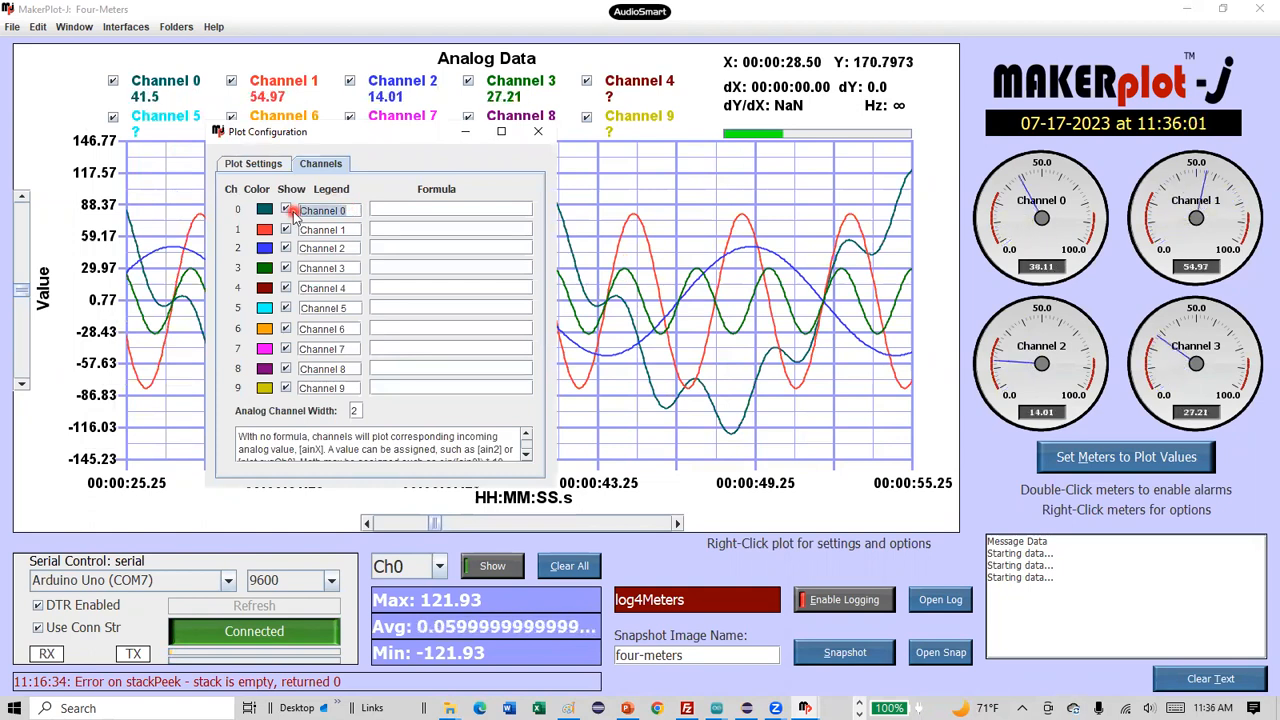
pyautogui.write('Temp')
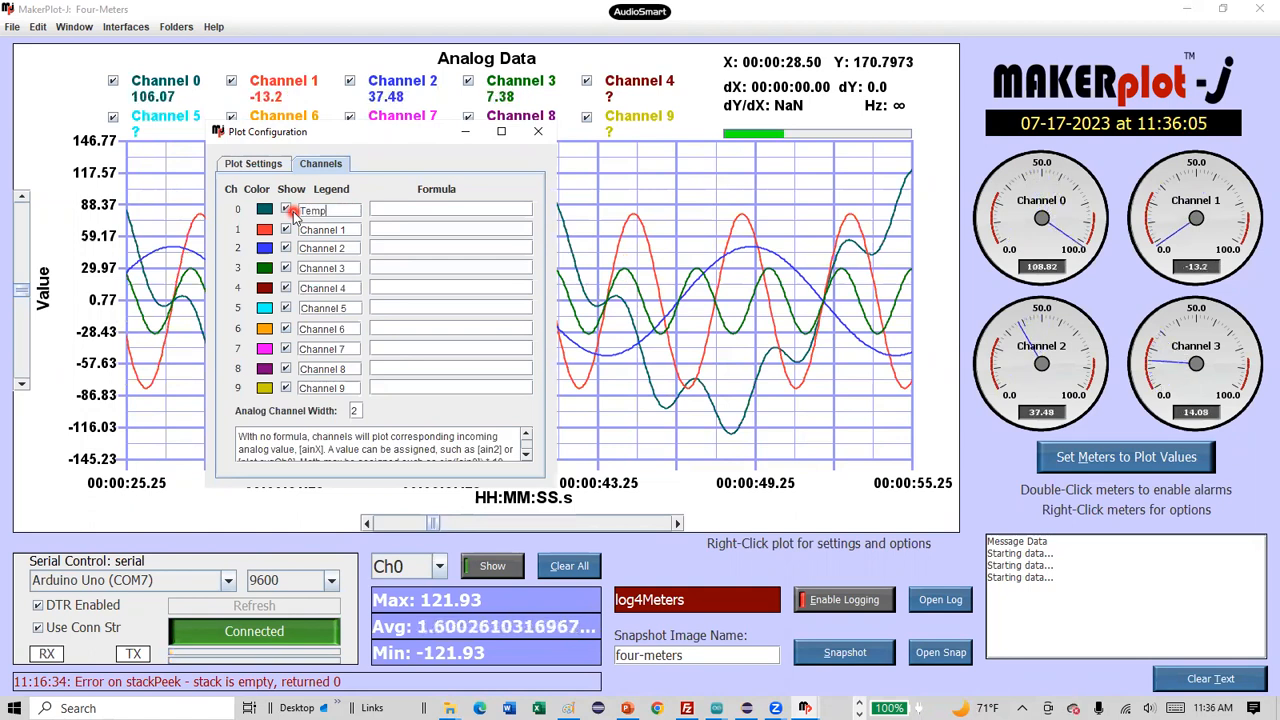
pyautogui.press('Return')
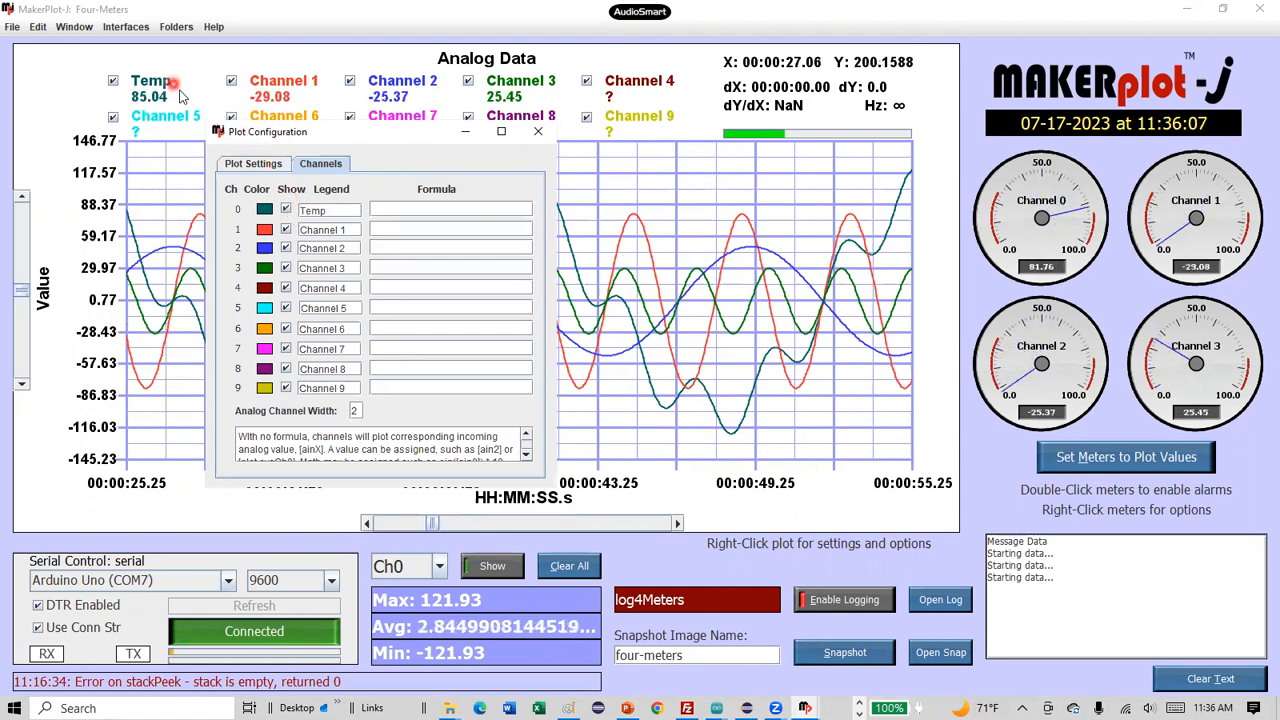
# Set the Temp channel's formula to [ain15] and Channel 1's formula to off, and return to the plot.
pyautogui.click(312, 211)
pyautogui.click(411, 213)
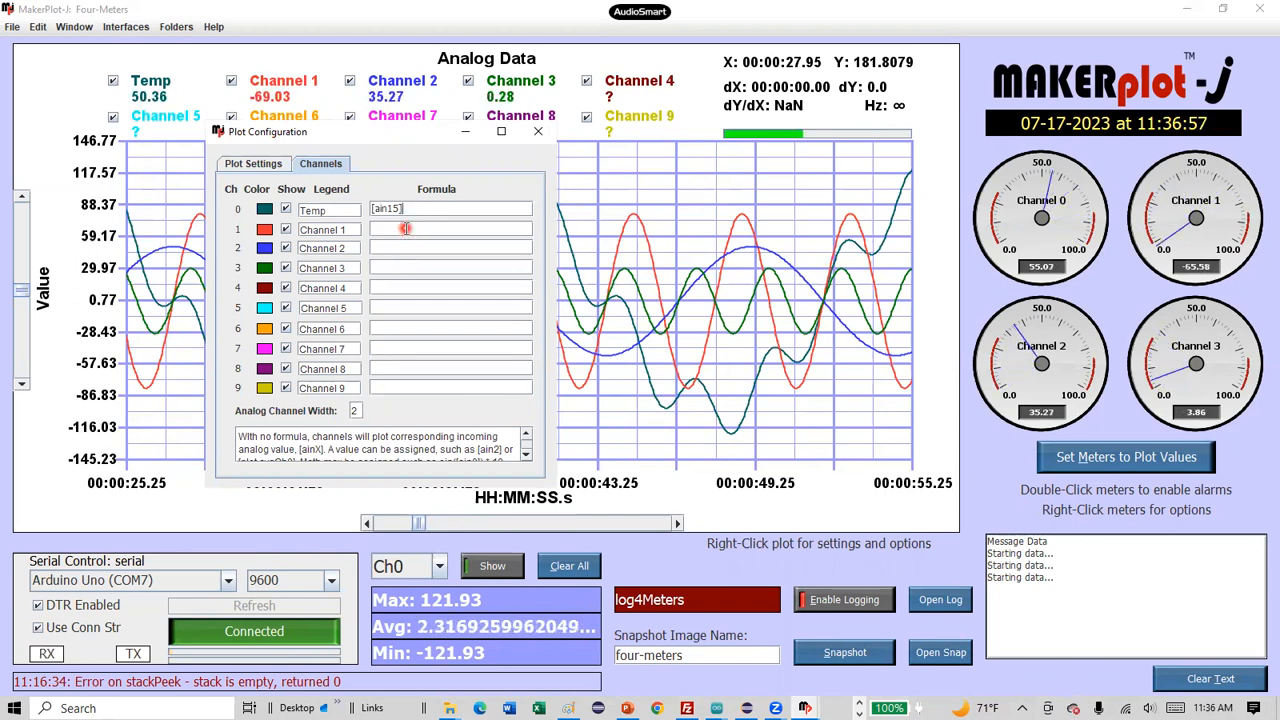
pyautogui.click(406, 228)
pyautogui.write('0')
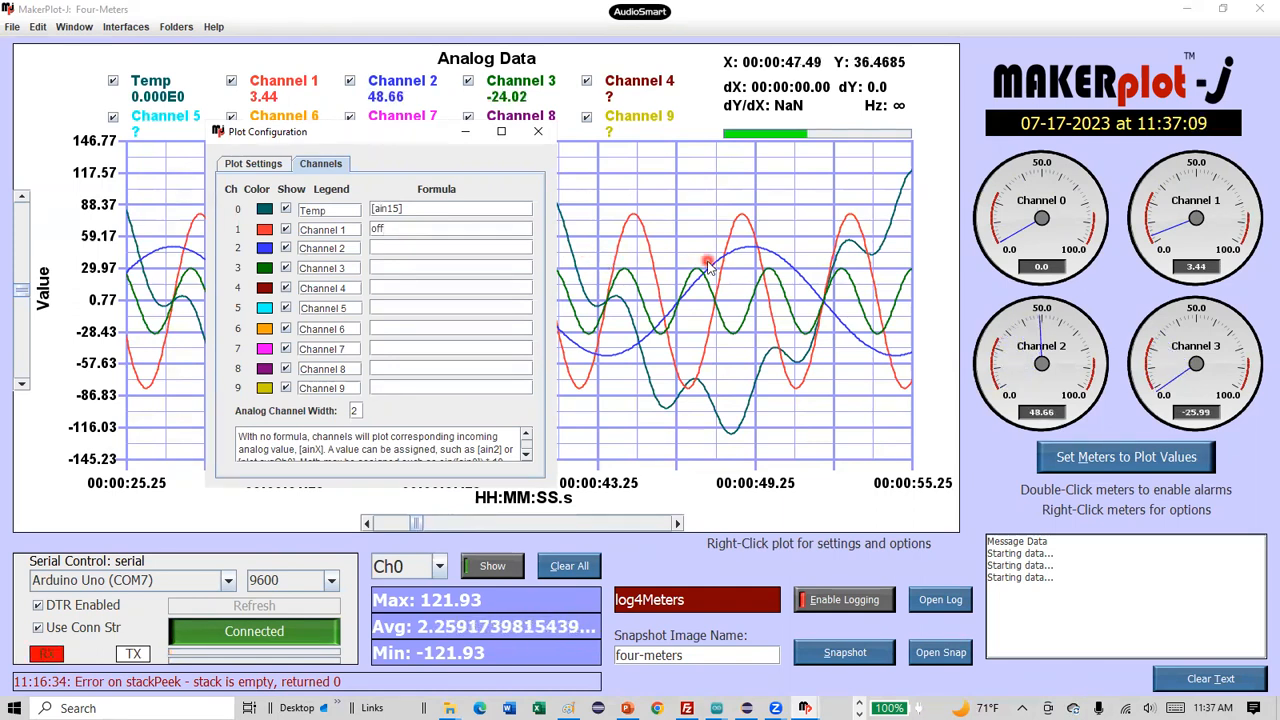
pyautogui.click(707, 264)
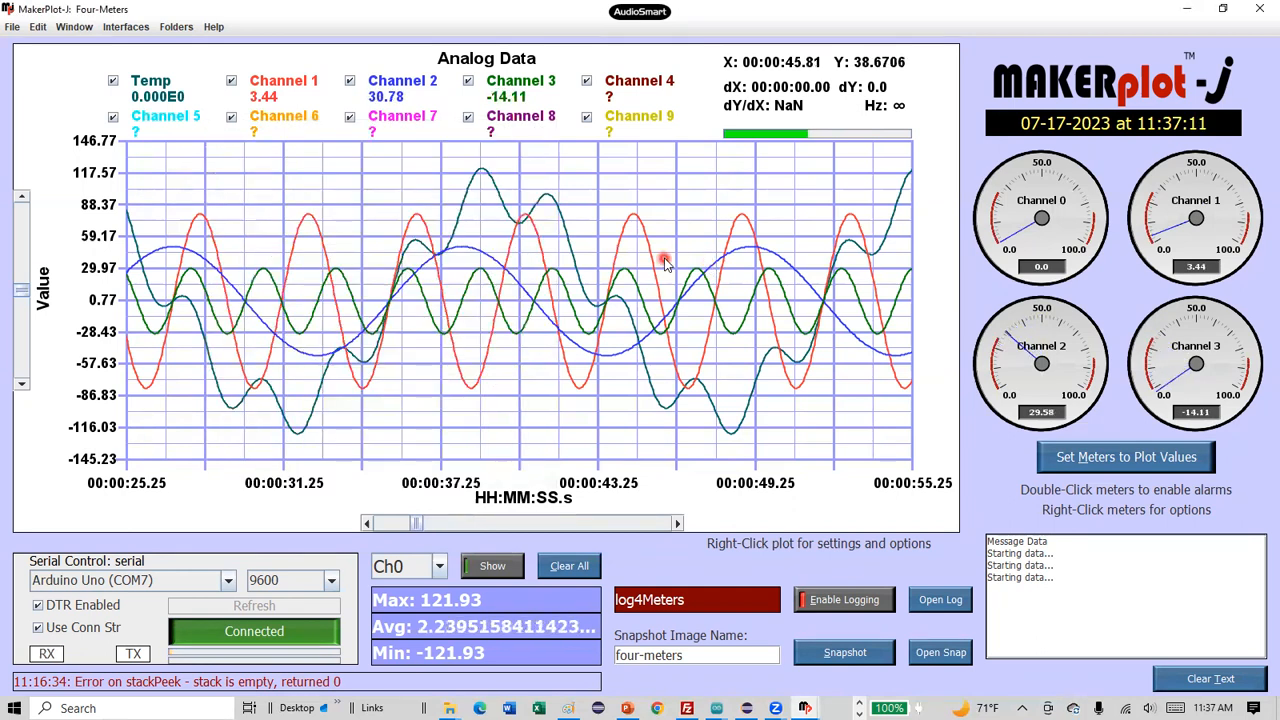
# Show the plot's control icons and resume shifting the plot along with the incoming data.
pyautogui.rightClick(664, 262)
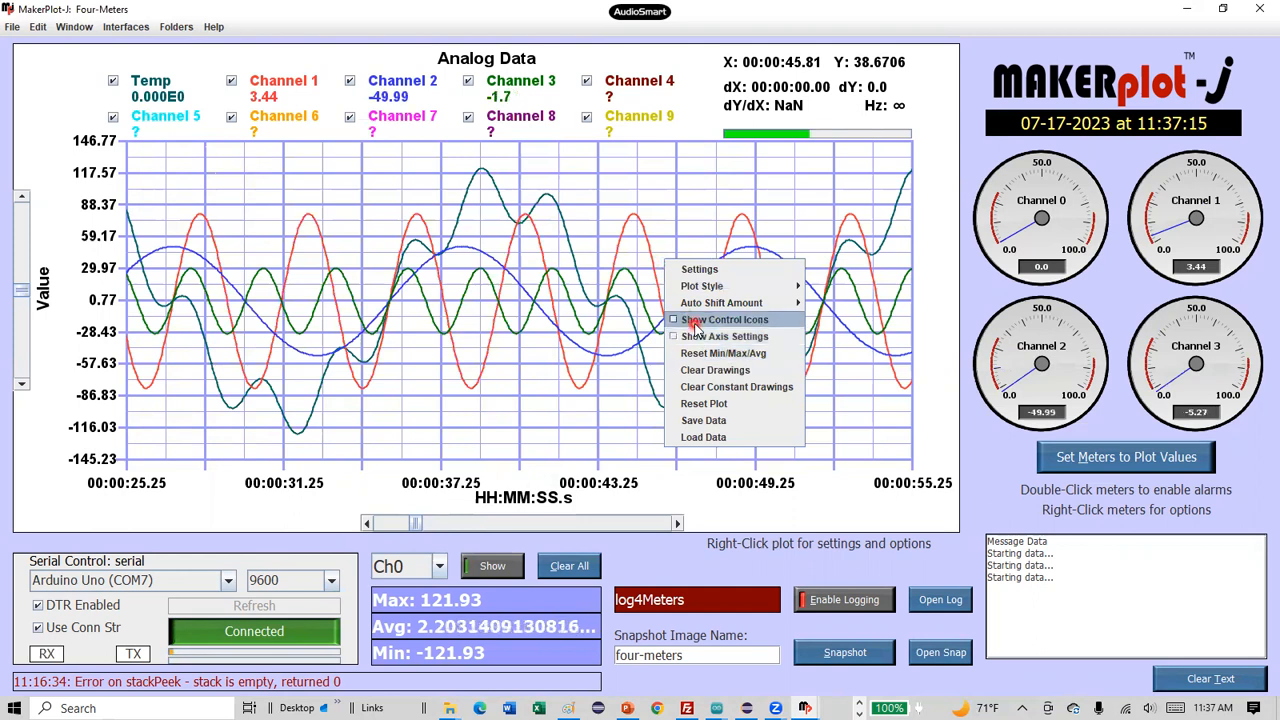
pyautogui.click(695, 322)
pyautogui.click(928, 288)
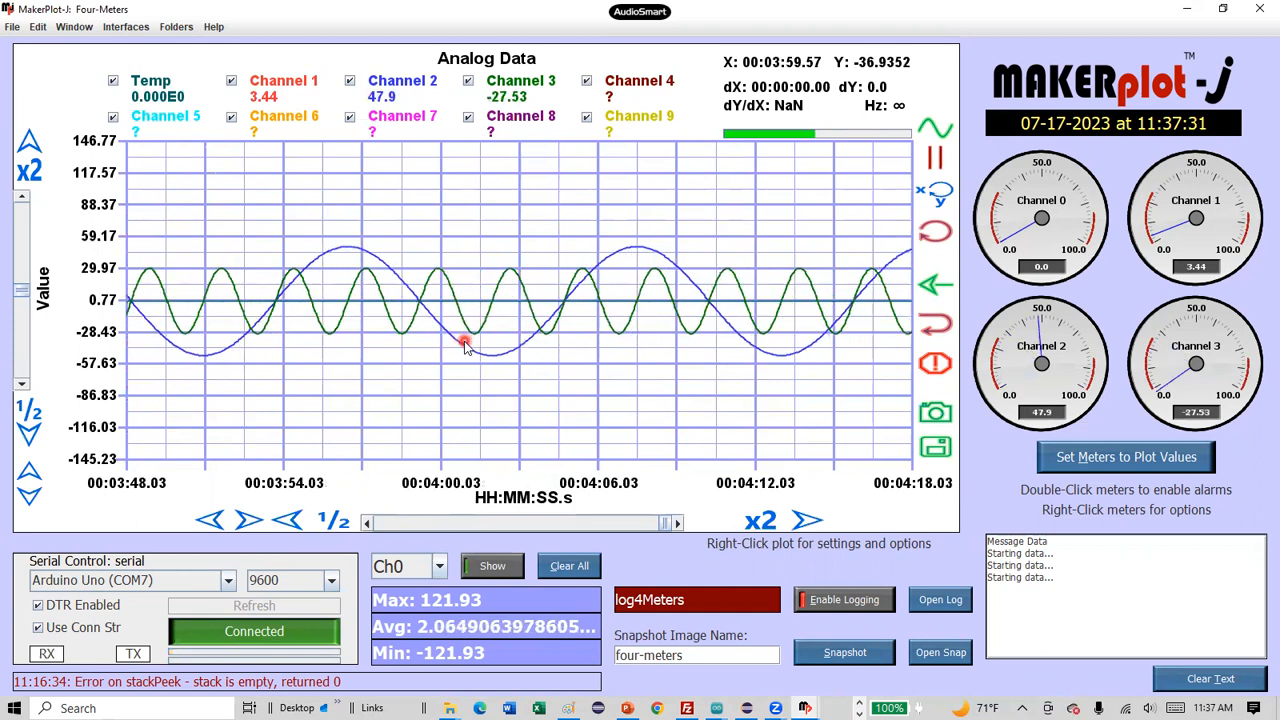
# Reopen the plot's channel settings and clear the formulas of the Temp channel and Channel 1.
pyautogui.rightClick(470, 346)
pyautogui.click(498, 351)
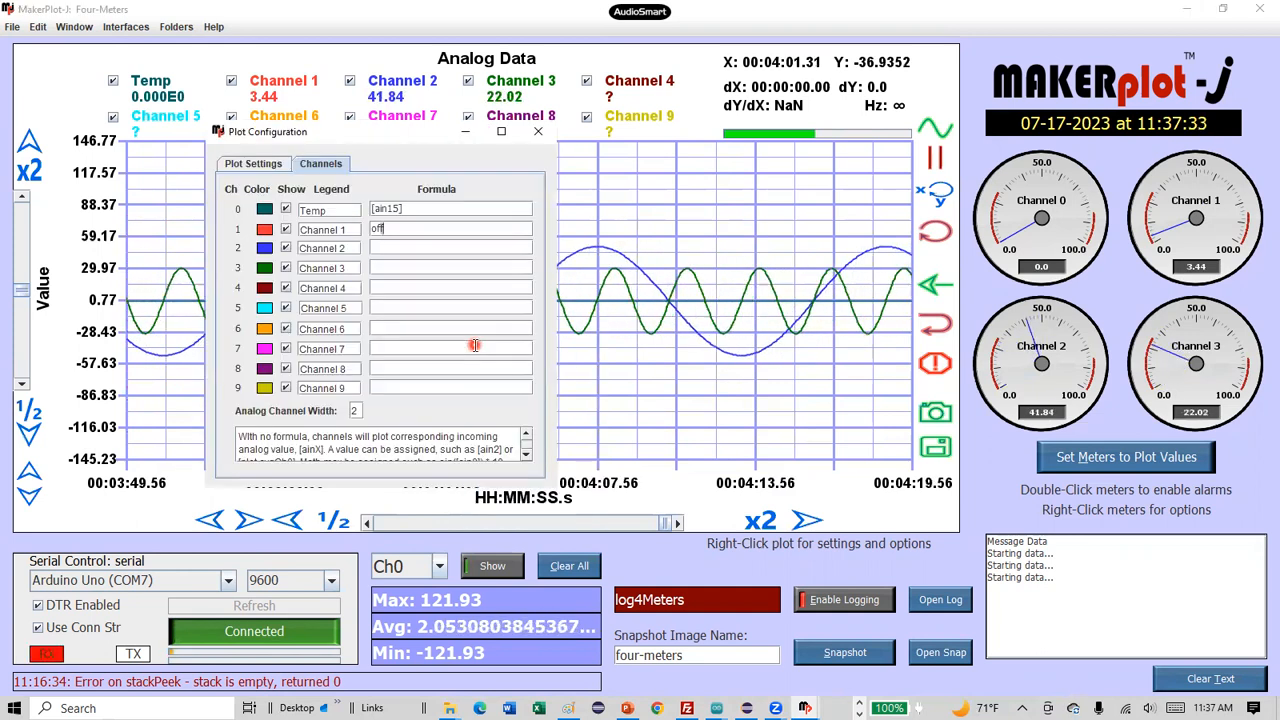
pyautogui.doubleClick(410, 213)
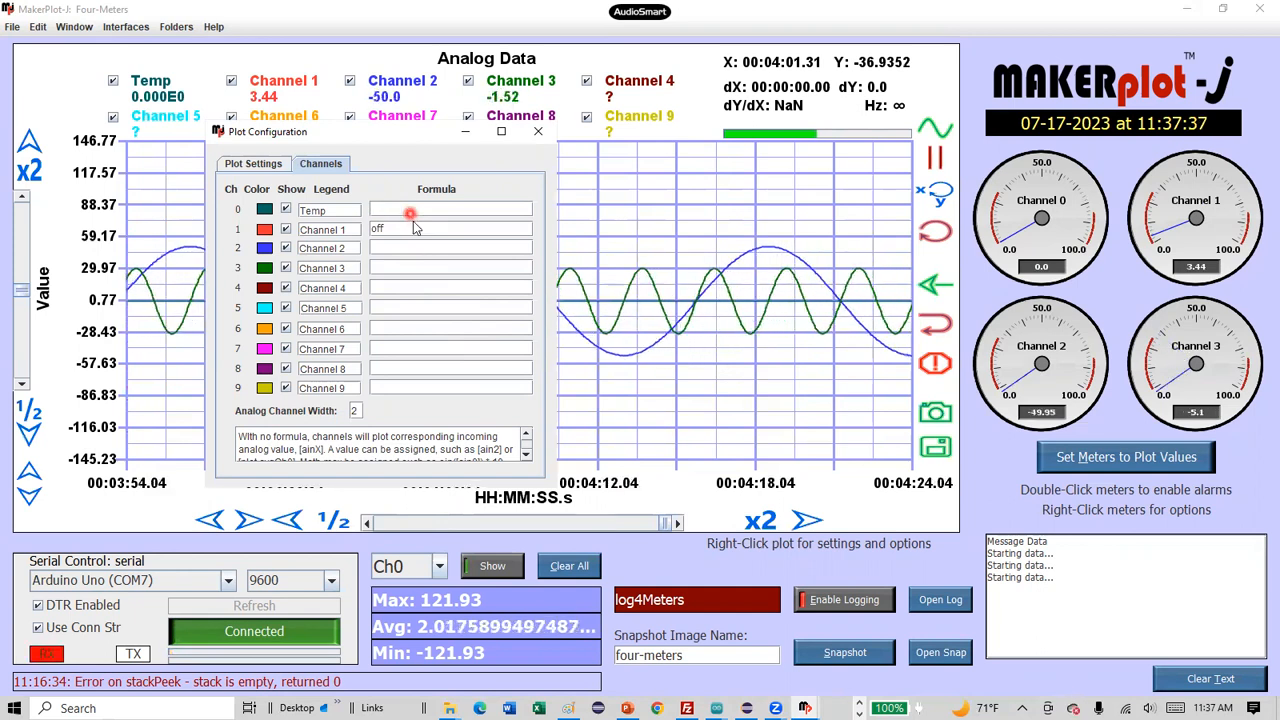
pyautogui.doubleClick(412, 228)
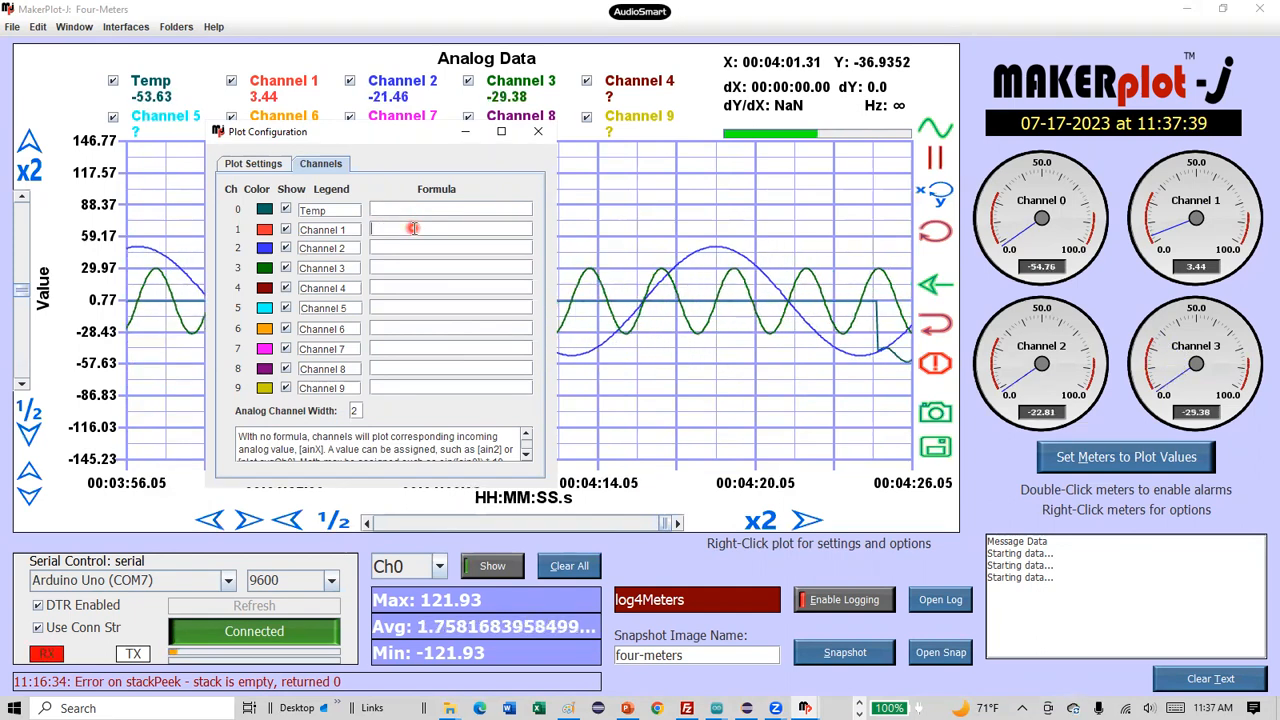
pyautogui.click(410, 208)
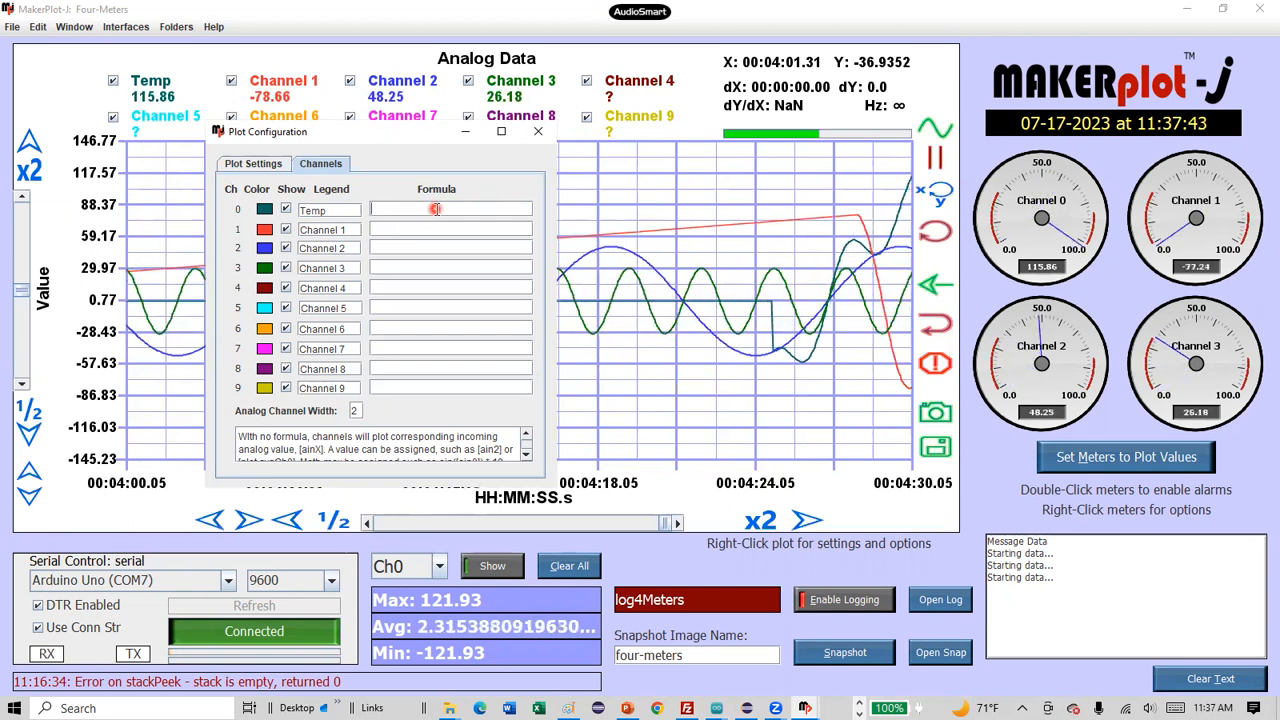
# Set the Temp channel's plot color to black.
pyautogui.click(266, 210)
pyautogui.click(221, 310)
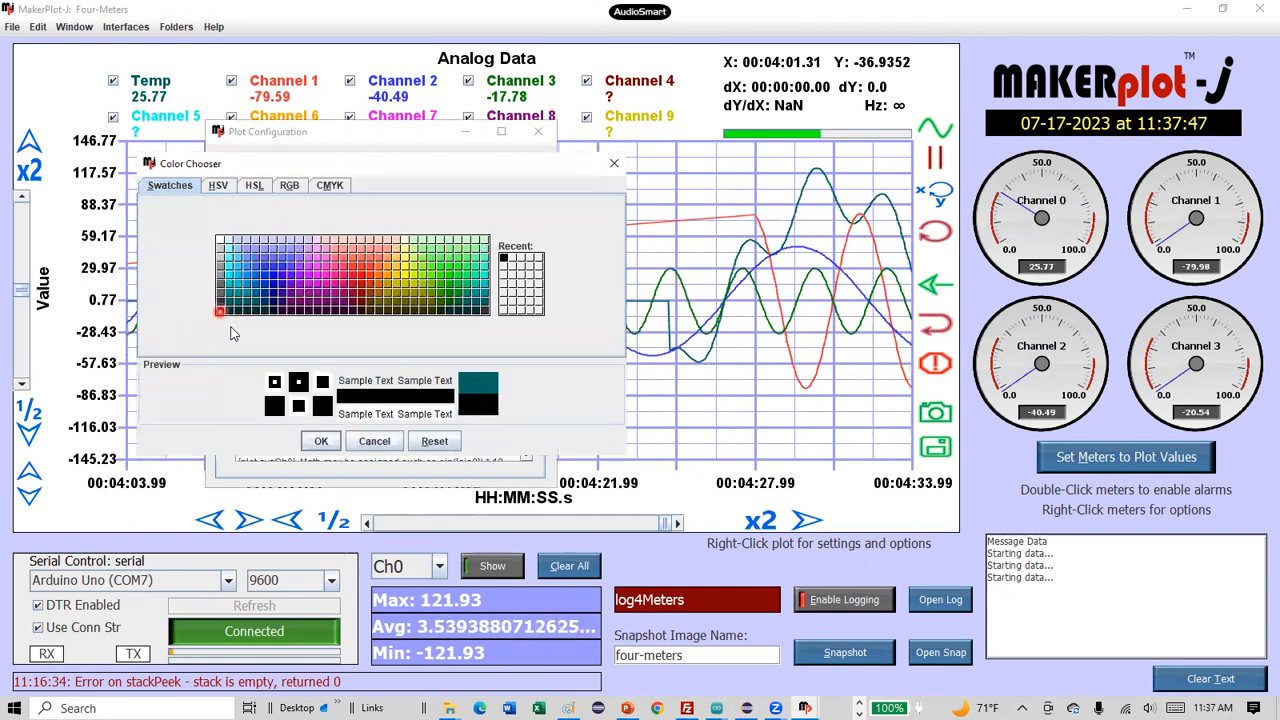
pyautogui.click(319, 442)
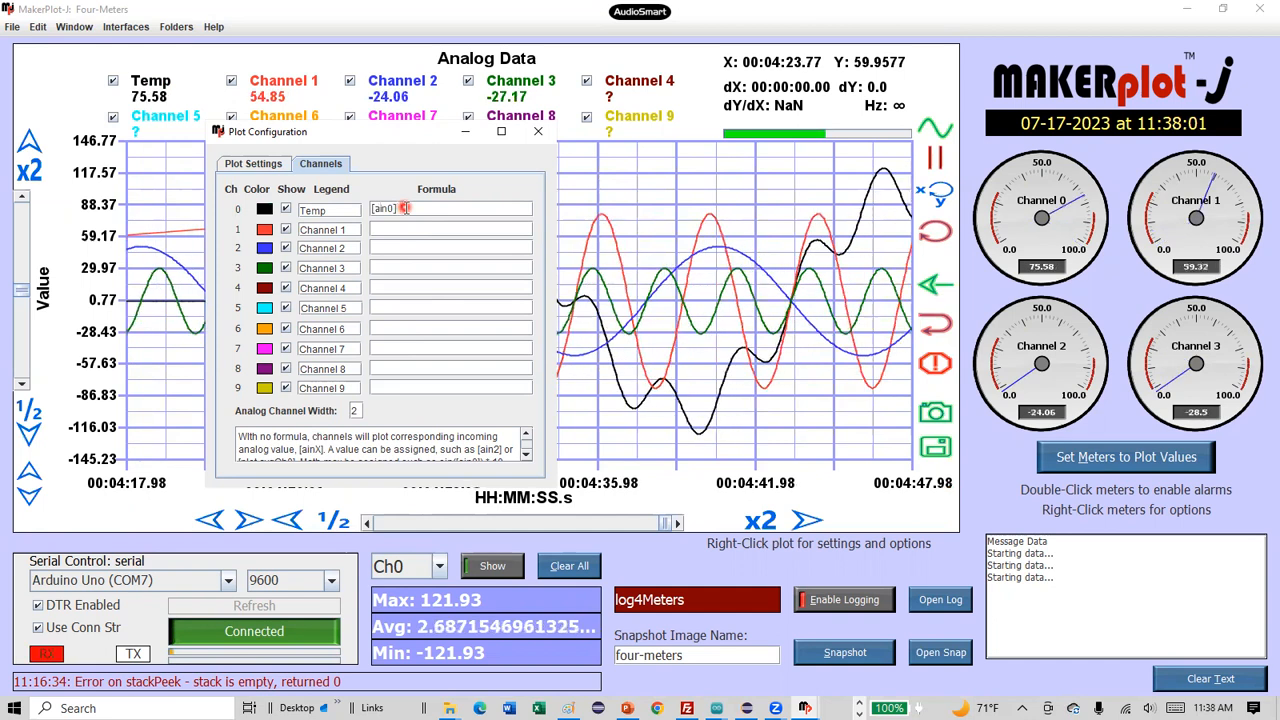
# Set the Temp channel's formula to [ain0] * 2 and turn on automatic scaling of the plot's Y axis.
pyautogui.write('*2')
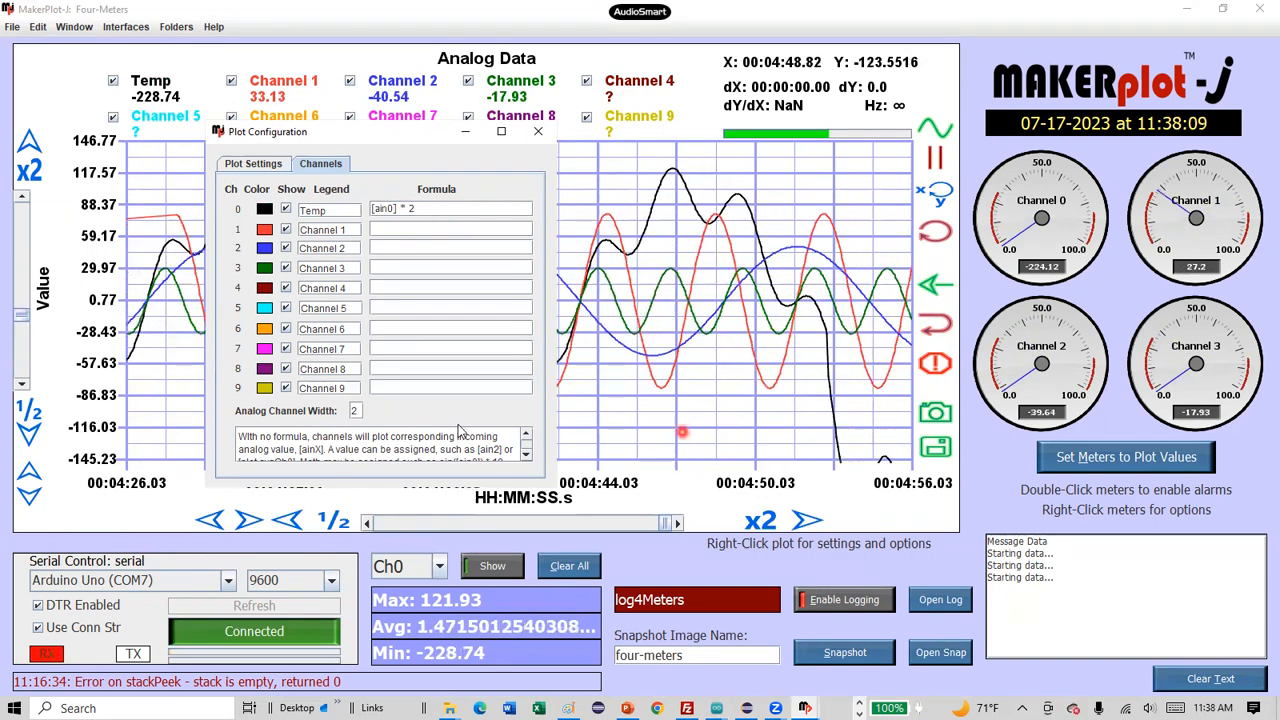
pyautogui.click(29, 478)
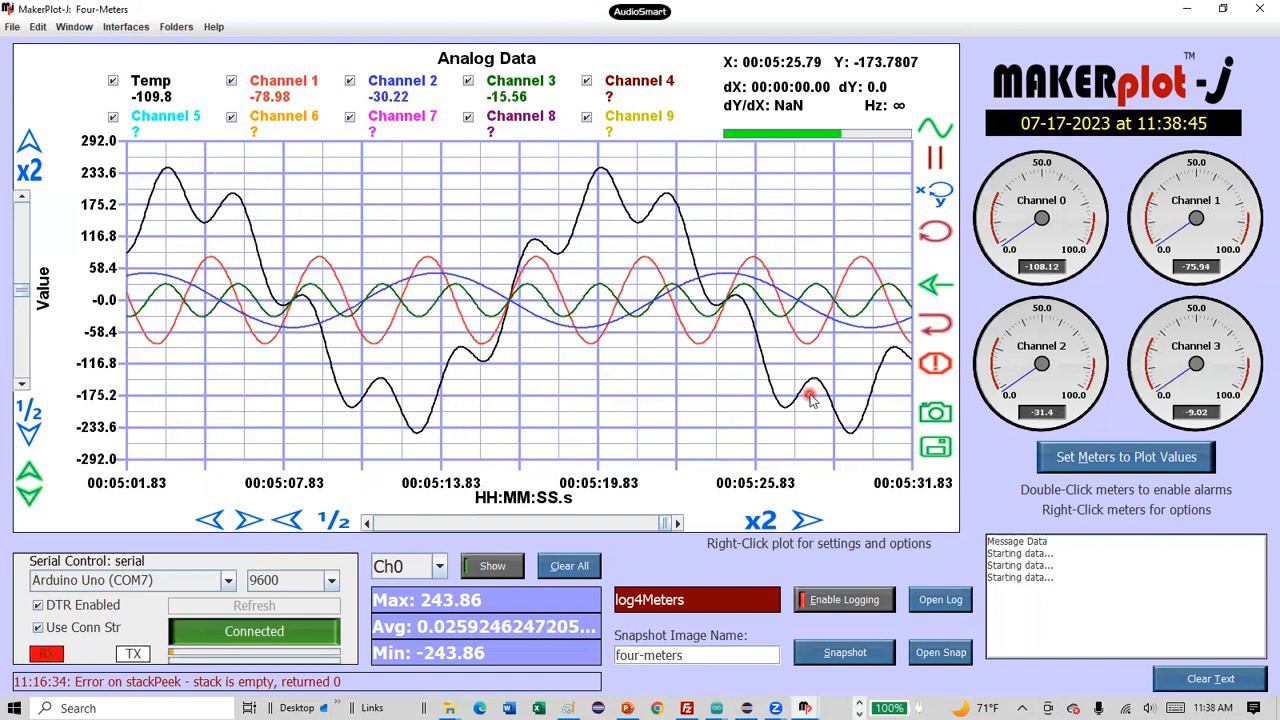
# Set the Channel 0 meter's data source to [plot.ch0]/10.
pyautogui.rightClick(1020, 225)
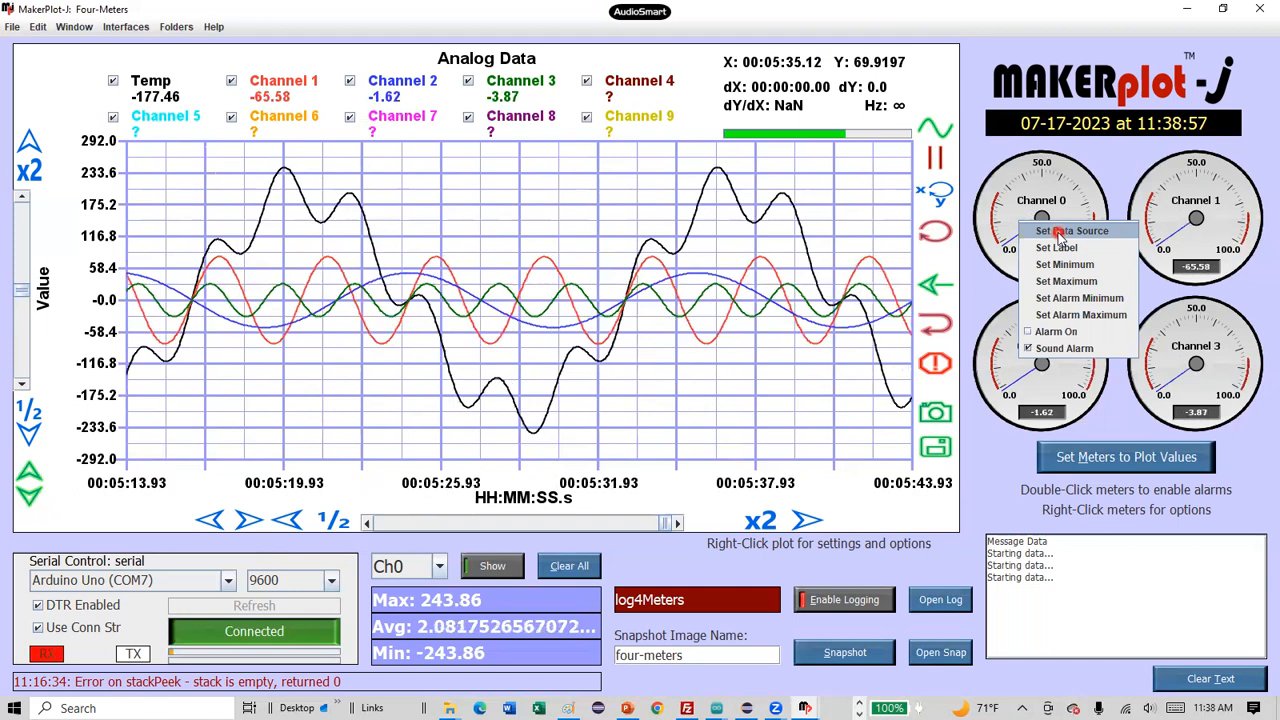
pyautogui.click(1058, 233)
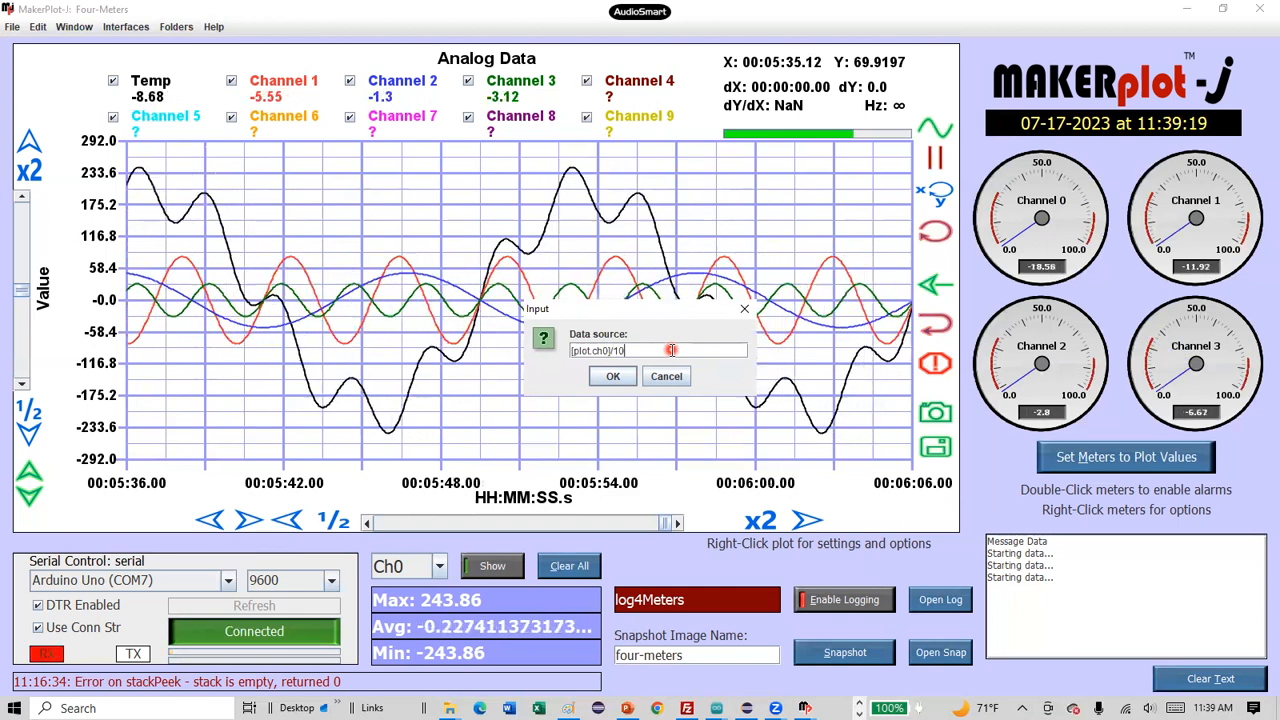
pyautogui.write('10')
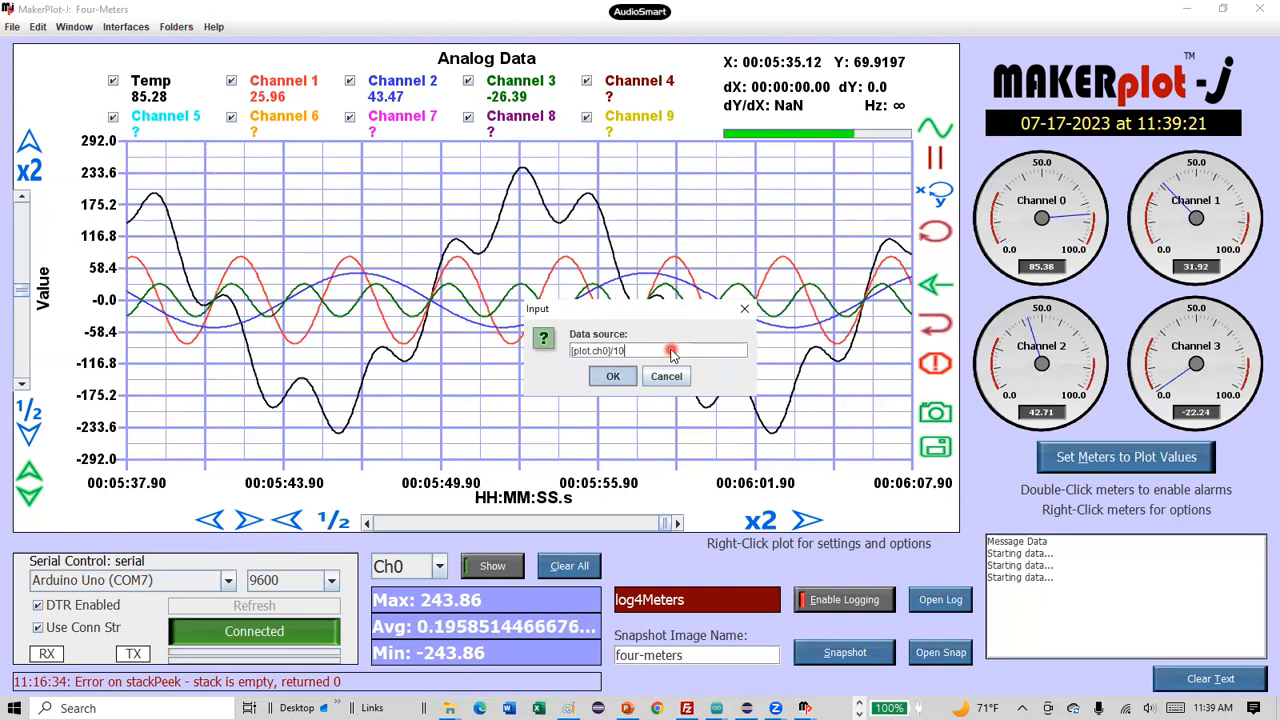
pyautogui.press('Return')
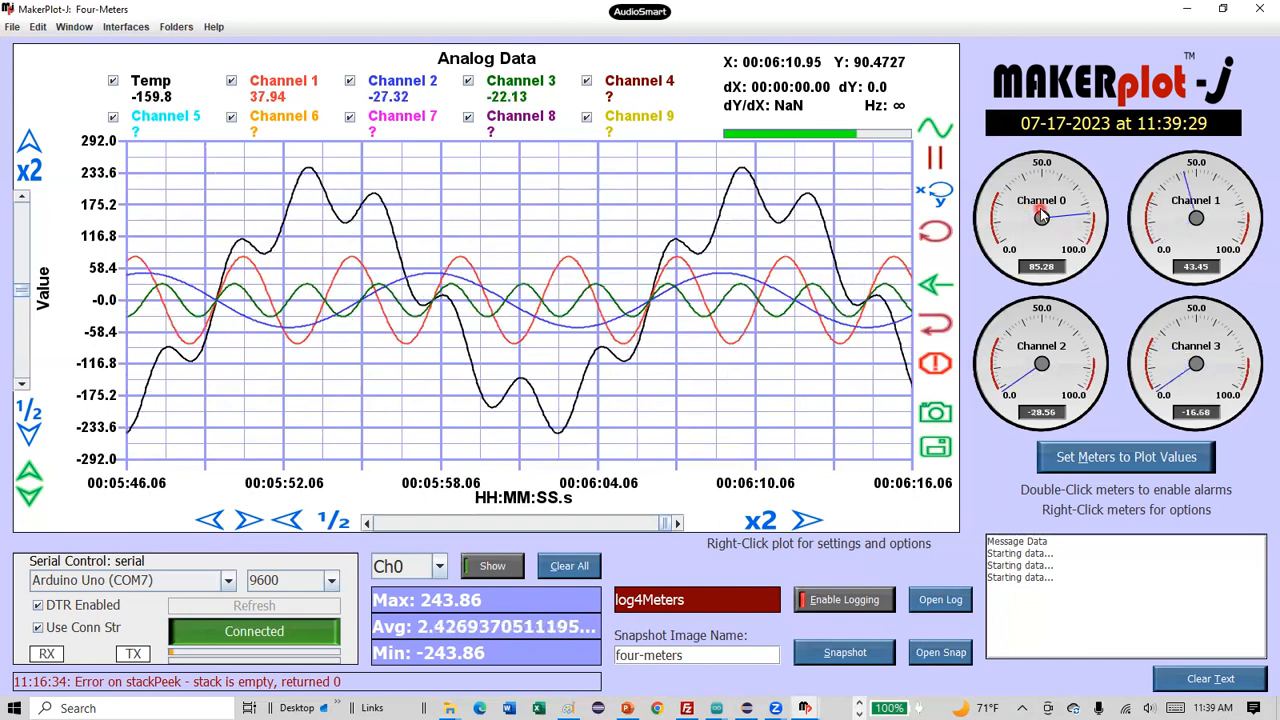
# Wrap the Channel 0 meter's data source in curly braces as { [plot.ch0]/10}, and set the meters to the plot values.
pyautogui.rightClick(1052, 214)
pyautogui.click(1062, 220)
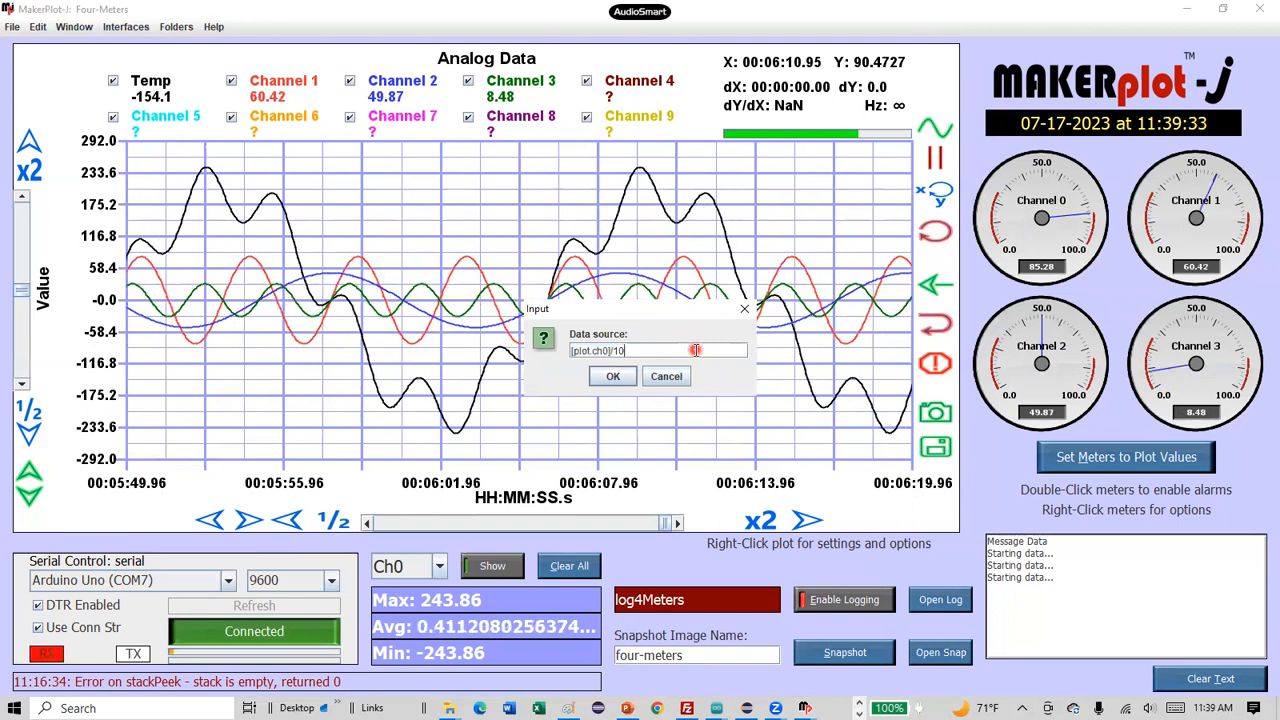
pyautogui.write(')')
pyautogui.press('Home')
pyautogui.write('(')
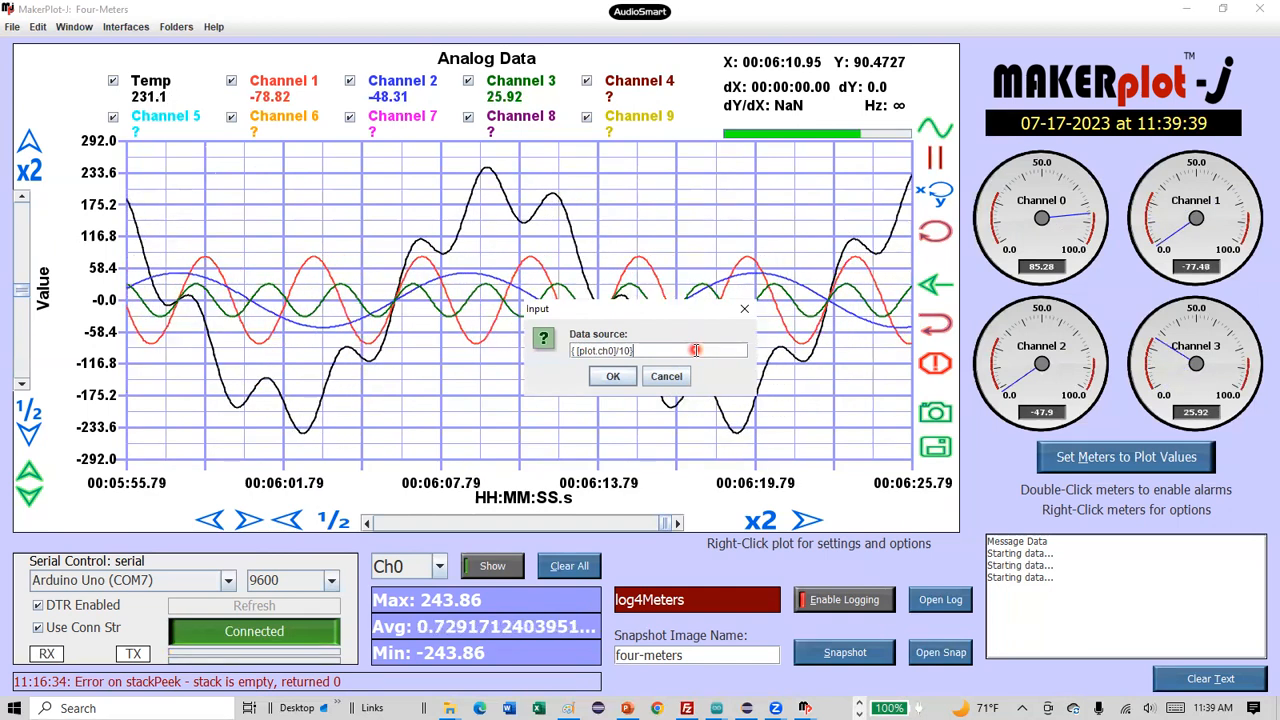
pyautogui.press('Return')
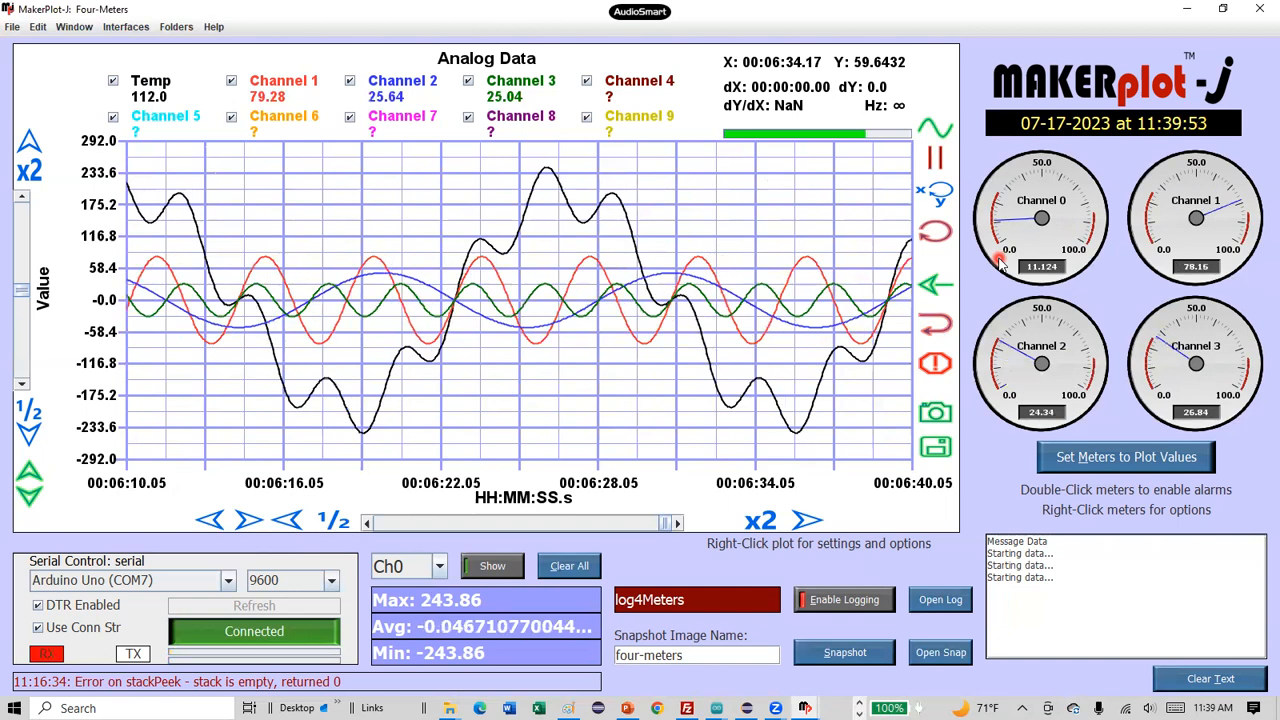
pyautogui.click(1092, 458)
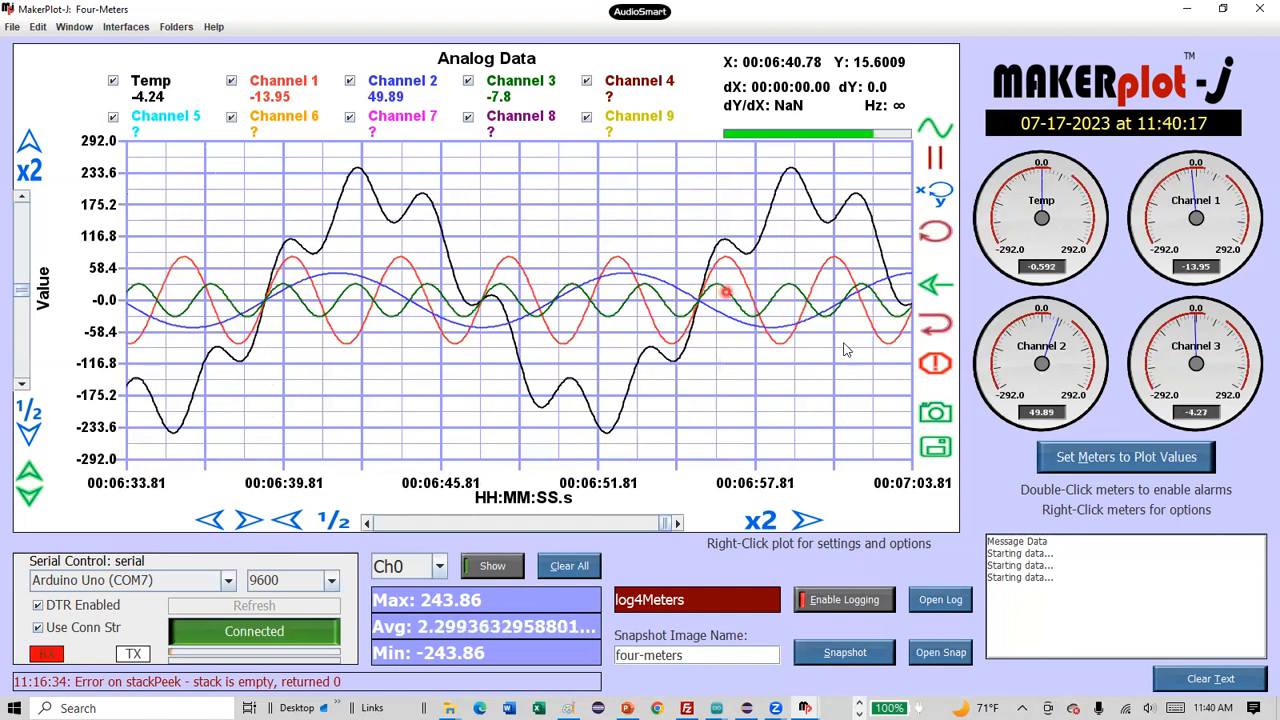
# Review the event code behind the Set Meters to Plot Values button and open it in the full code editor.
pyautogui.rightClick(1087, 459)
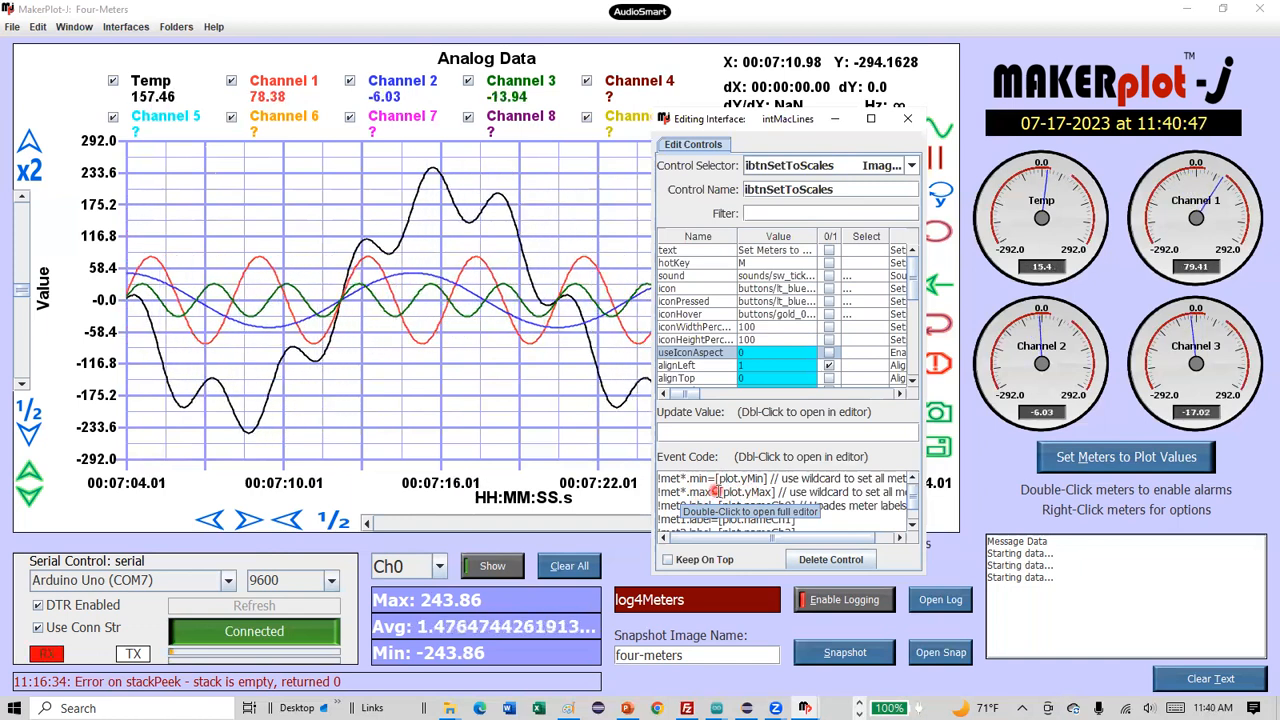
pyautogui.scroll(-1, 716, 492)
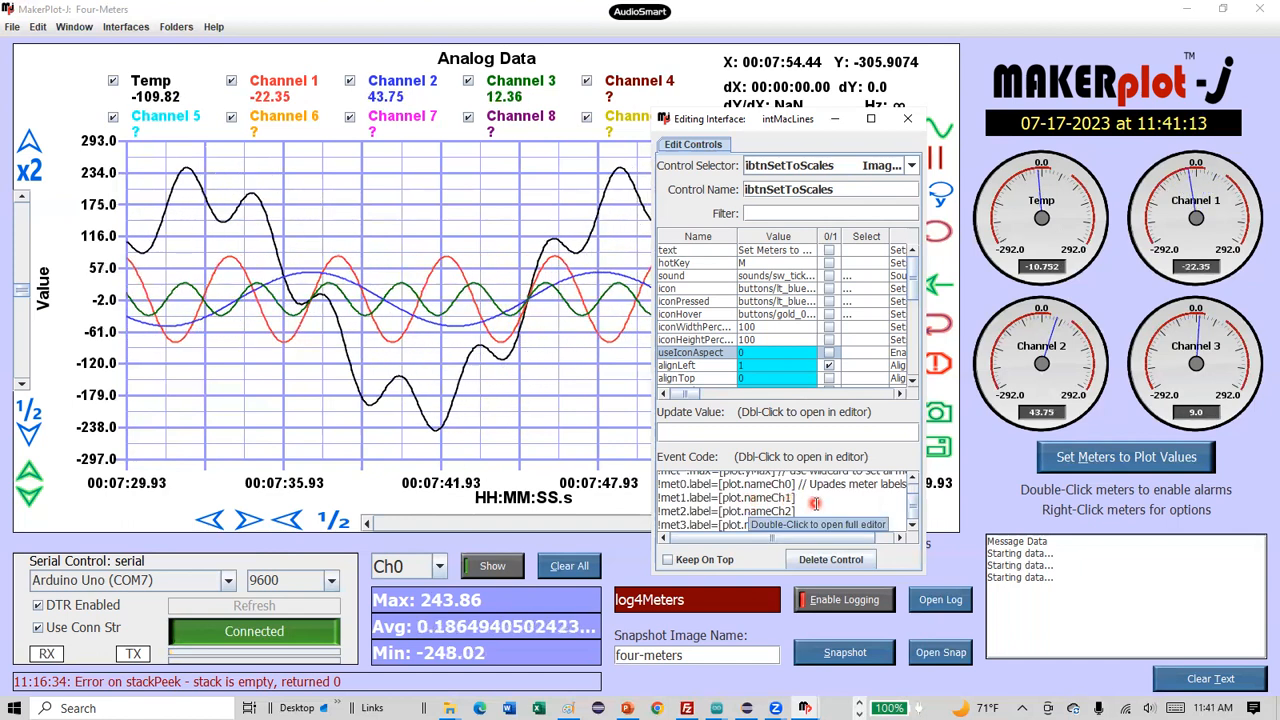
pyautogui.click(816, 504)
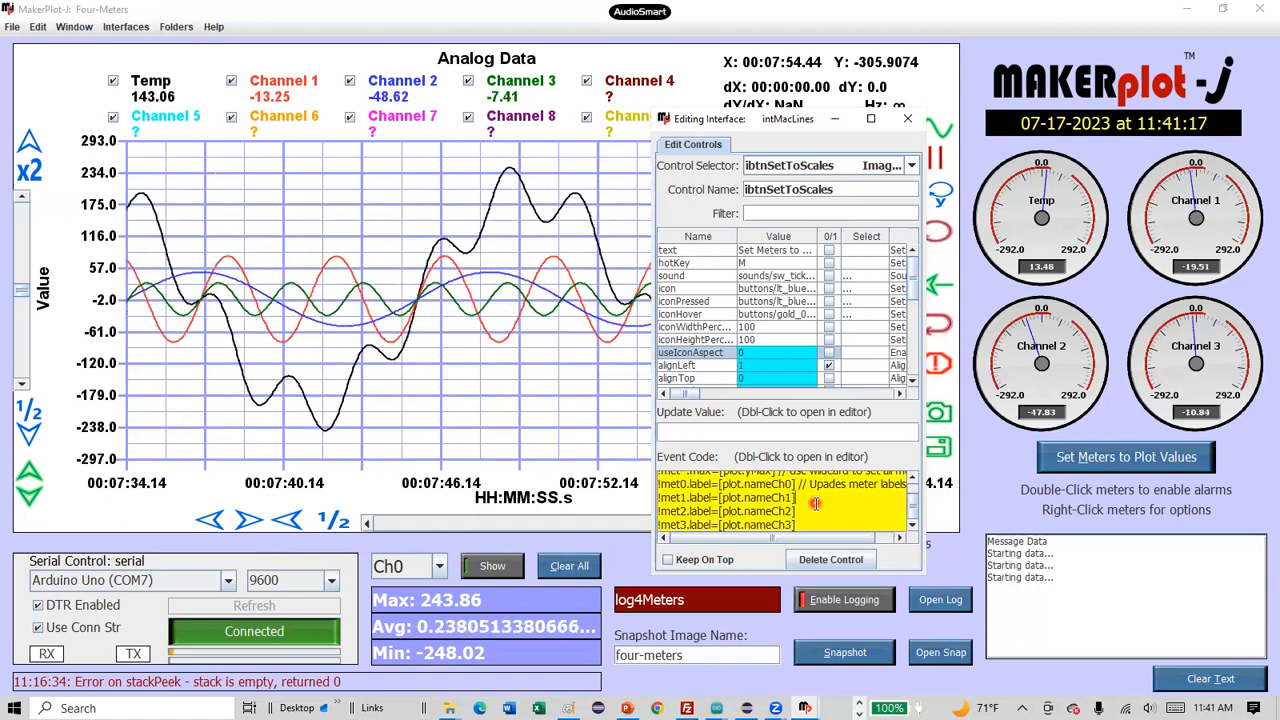
pyautogui.scroll(1, 816, 504)
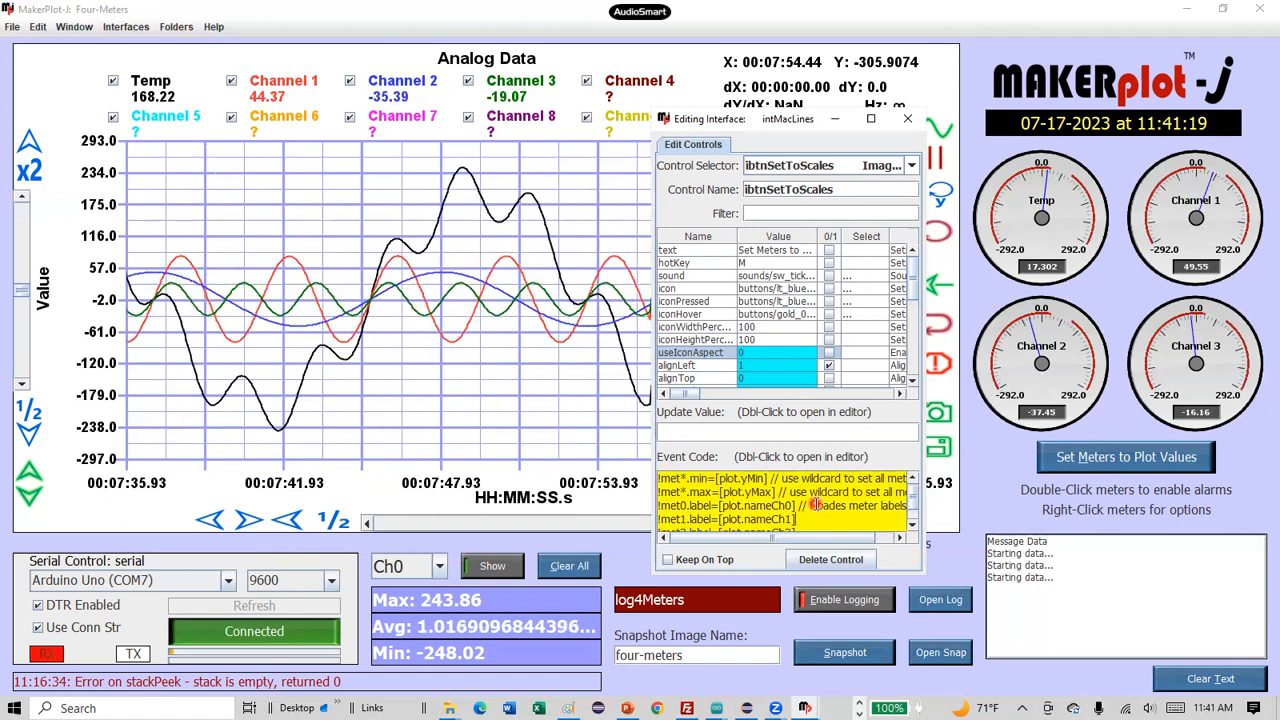
pyautogui.doubleClick(816, 504)
# Add the line !met2.label=Hello at the end of the button's event code, update the code, and set the meters to the plot values.
pyautogui.click(370, 289)
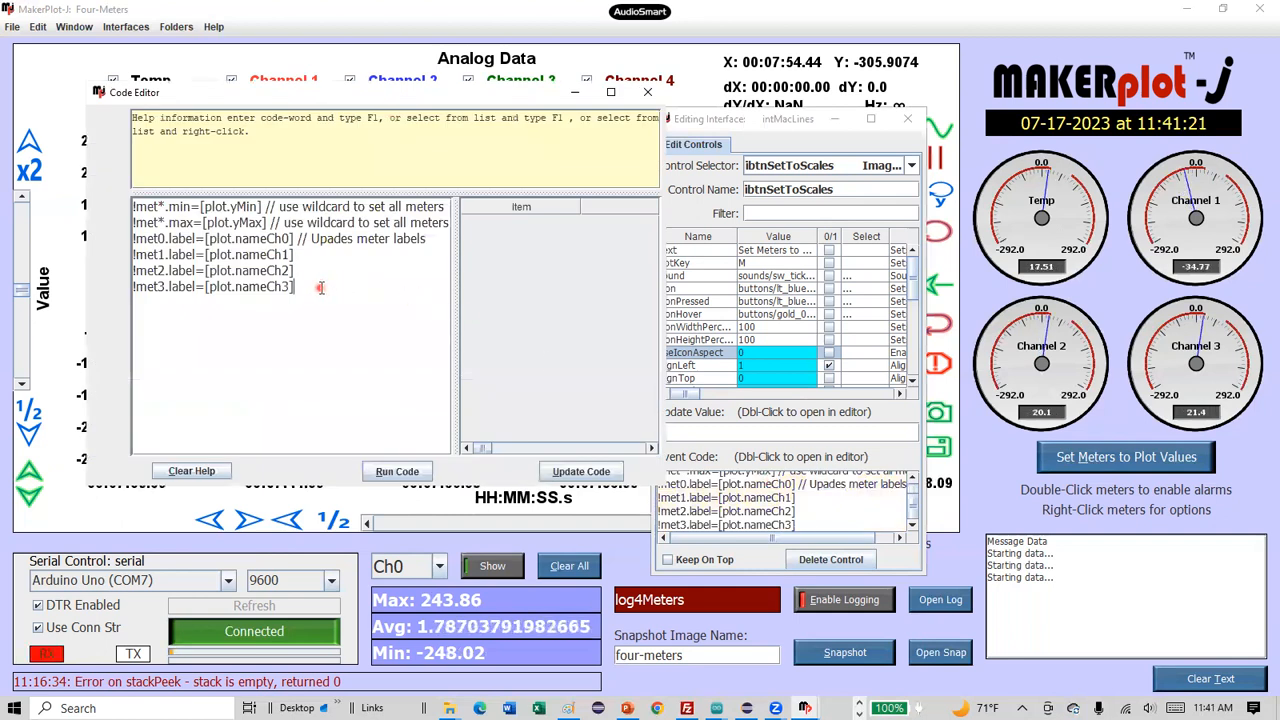
pyautogui.click(320, 288)
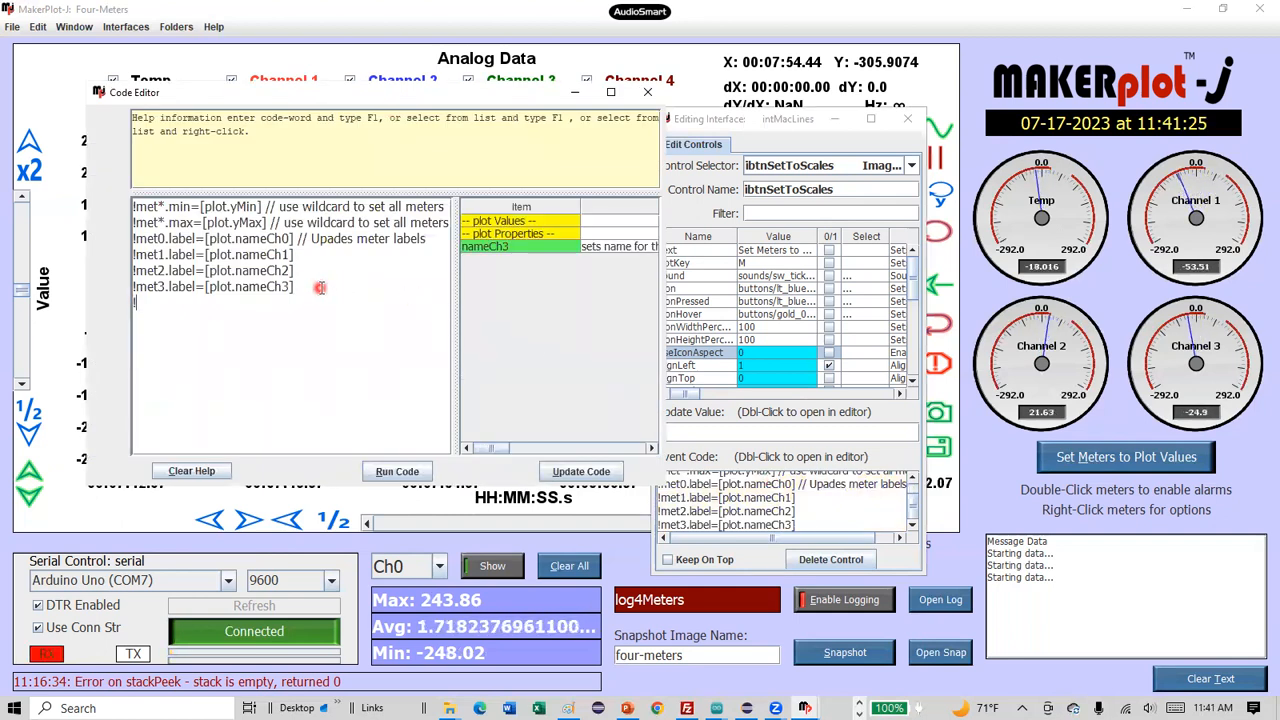
pyautogui.write('met2')
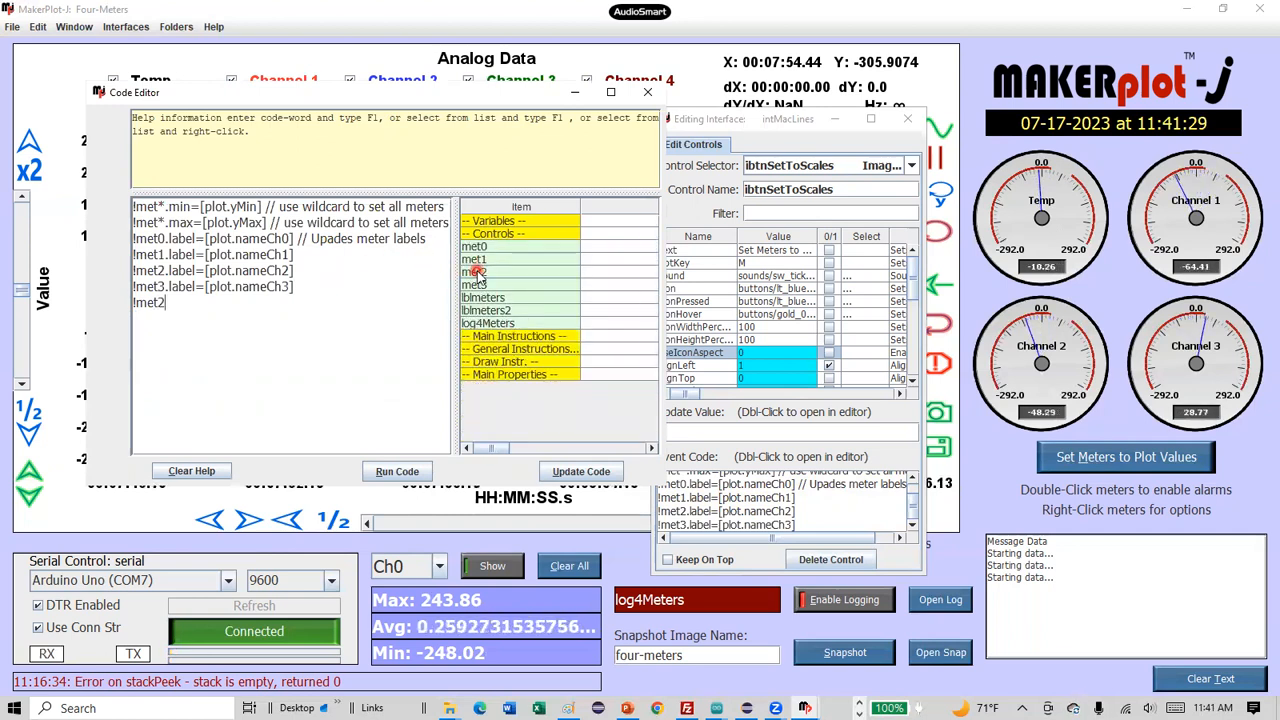
pyautogui.write('.')
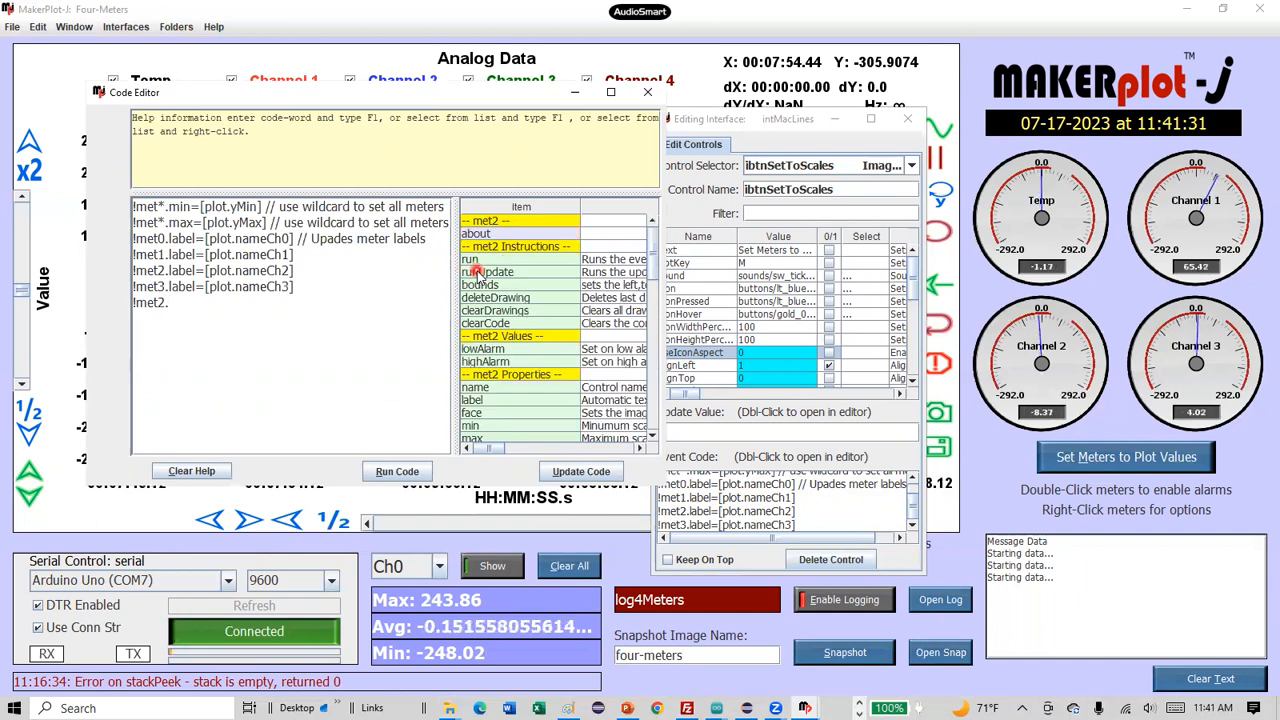
pyautogui.scroll(-3, 519, 289)
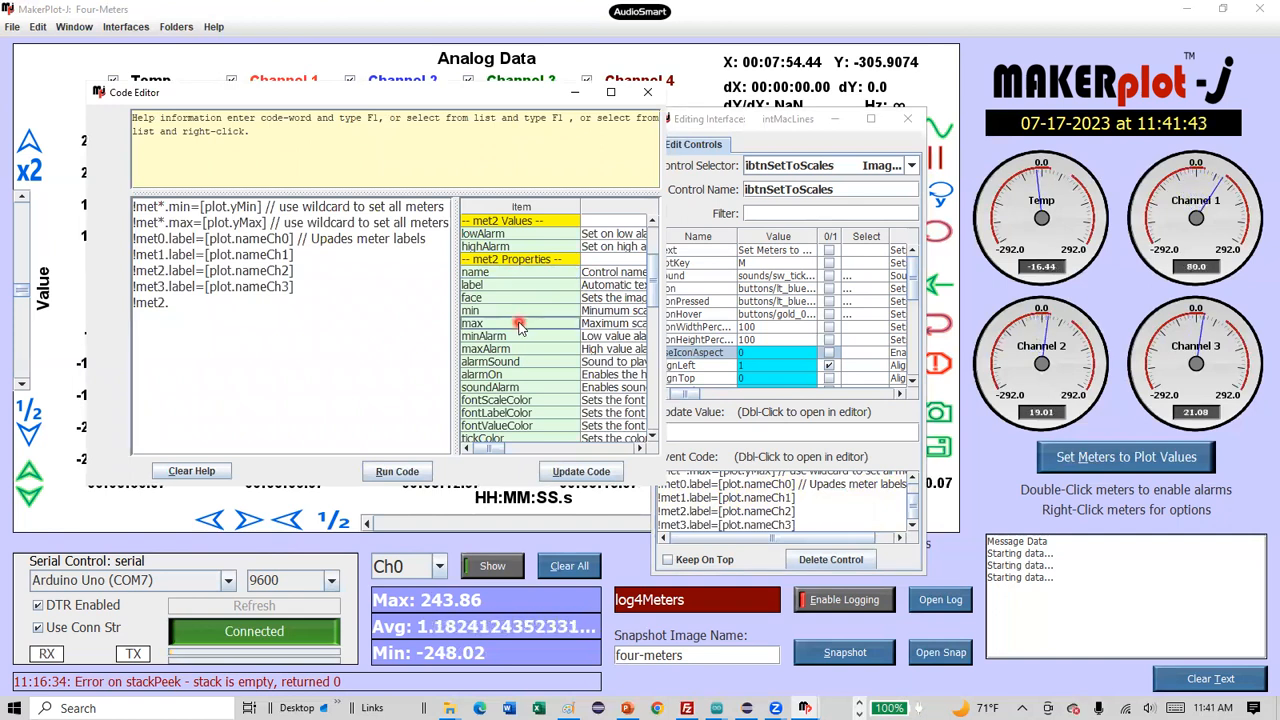
pyautogui.scroll(-4, 519, 326)
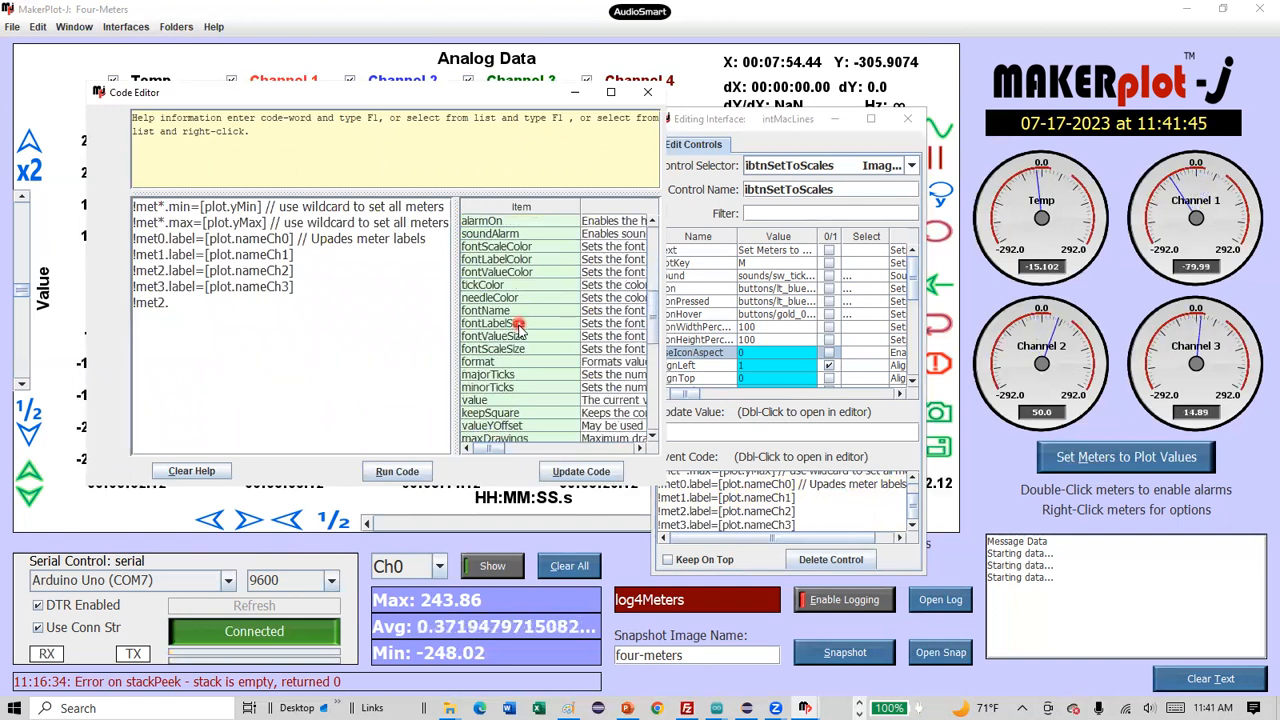
pyautogui.scroll(-4, 519, 333)
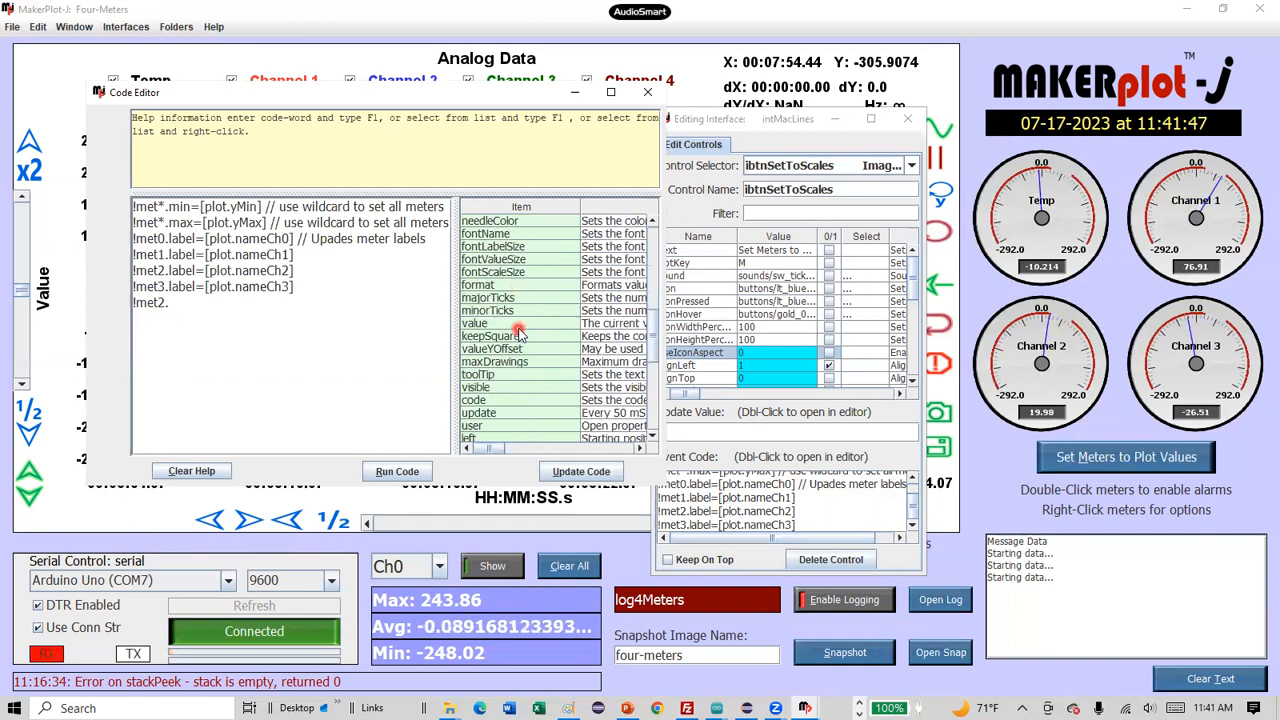
pyautogui.scroll(4, 519, 333)
pyautogui.scroll(2, 519, 333)
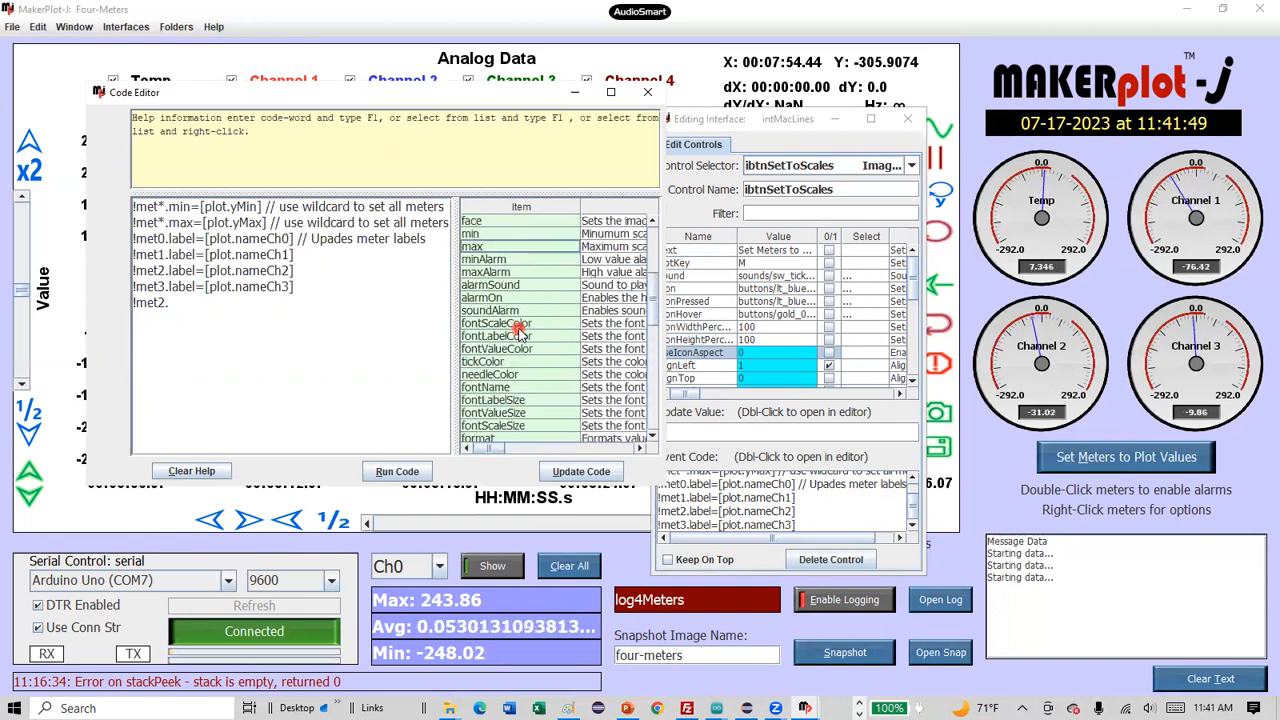
pyautogui.scroll(3, 519, 333)
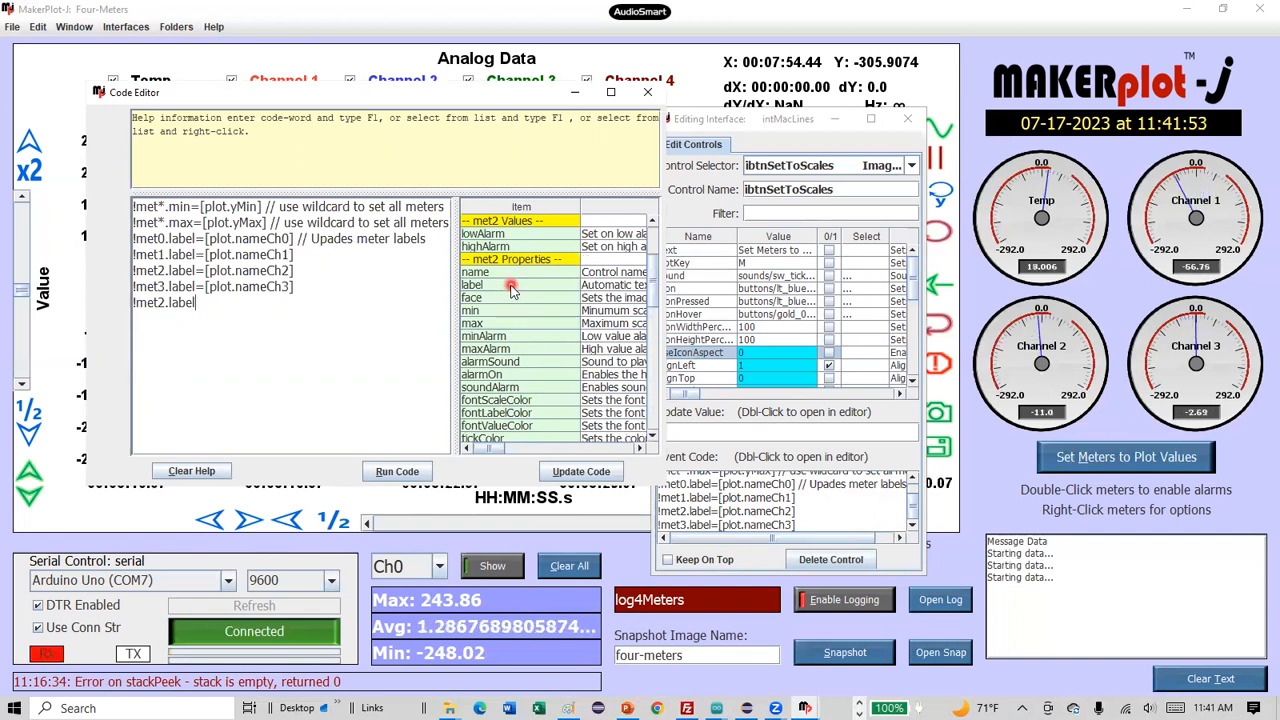
pyautogui.click(511, 288)
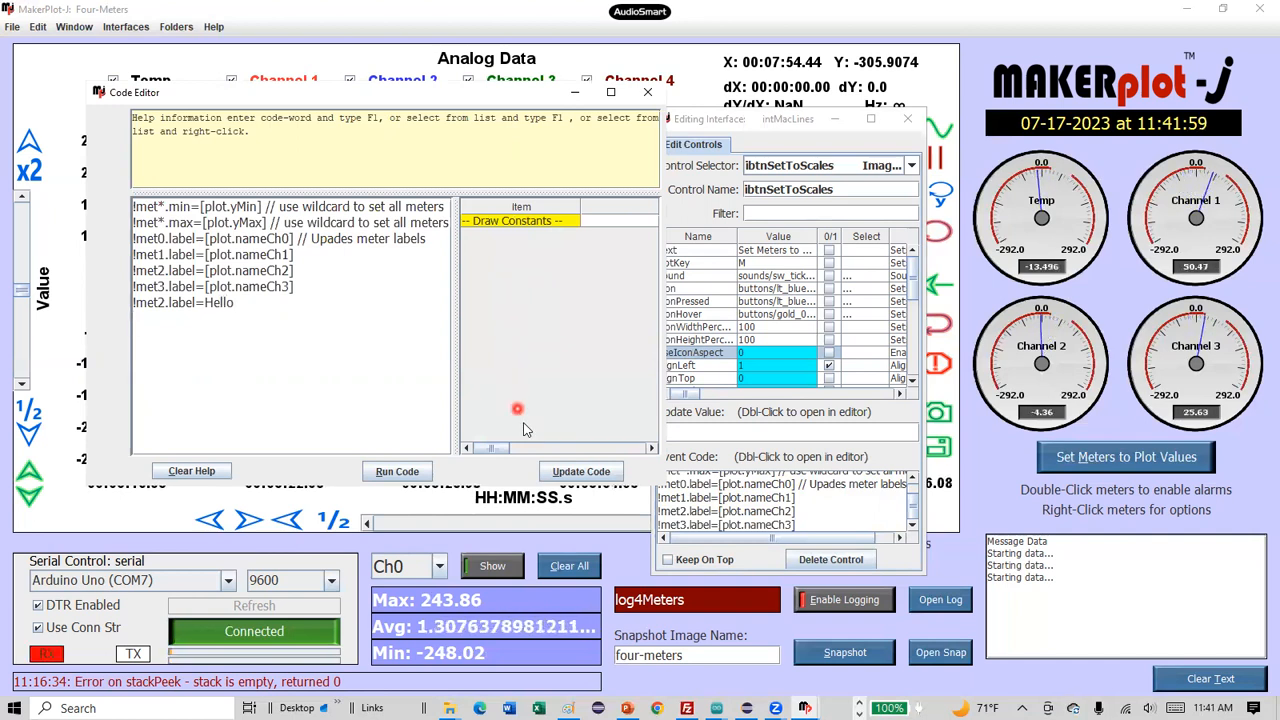
pyautogui.click(566, 472)
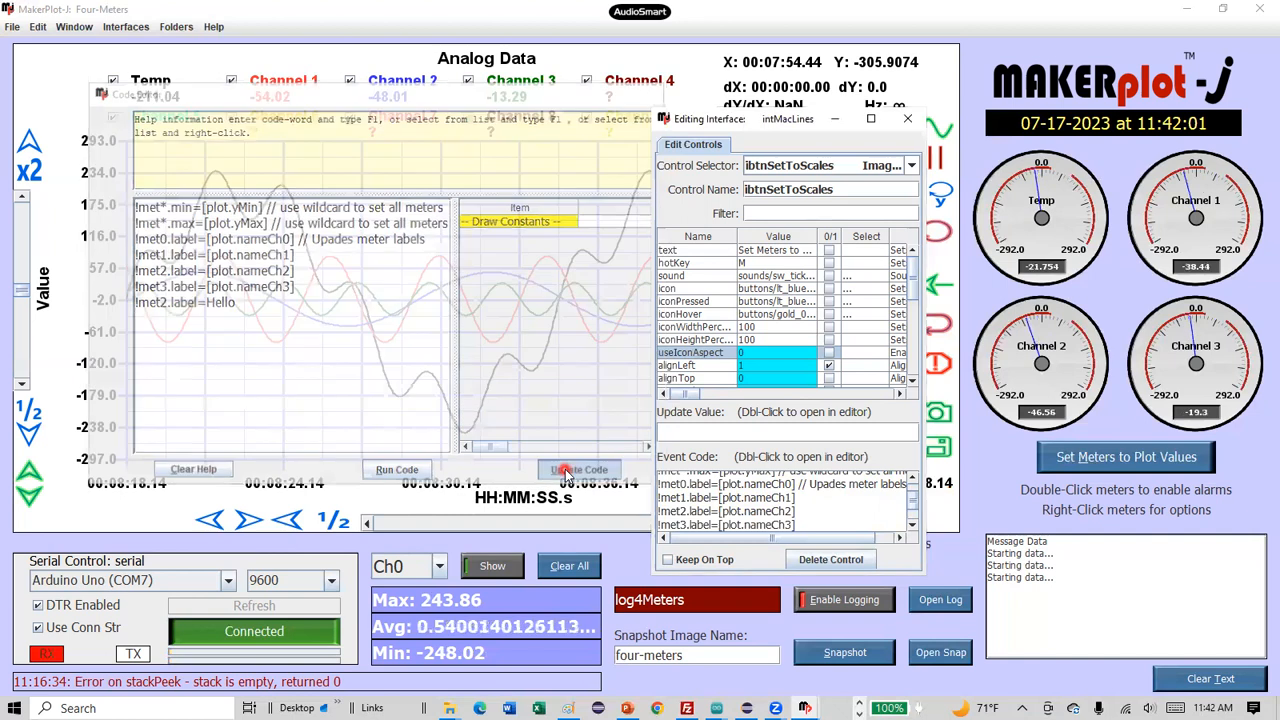
pyautogui.click(970, 468)
pyautogui.click(1105, 460)
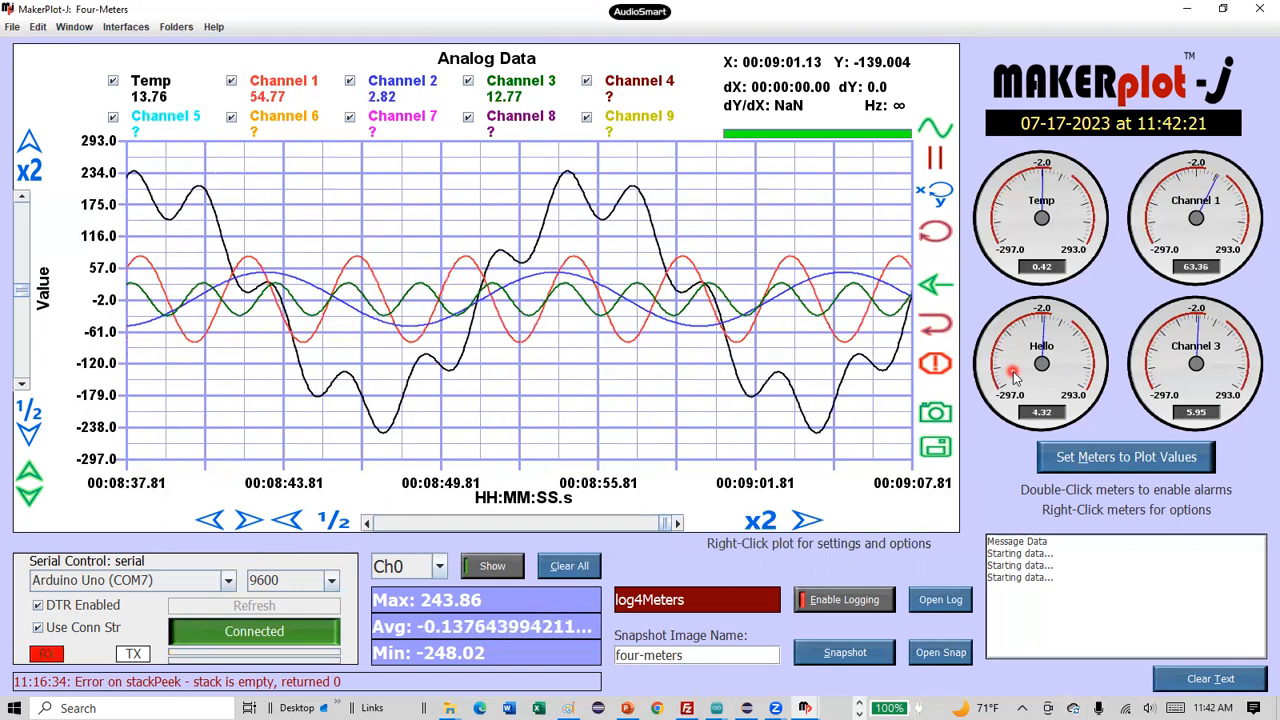
# Edit the met2 meter control and set its label property to Power.
pyautogui.rightClick(1013, 373)
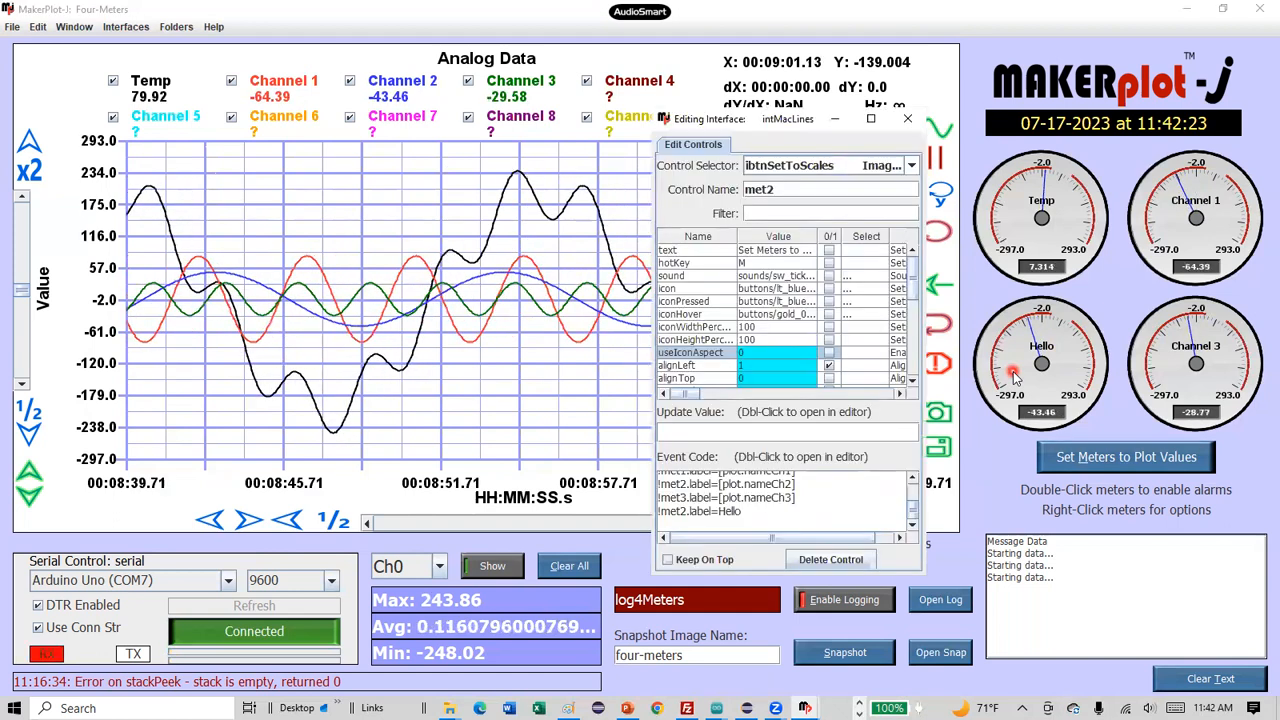
pyautogui.click(770, 251)
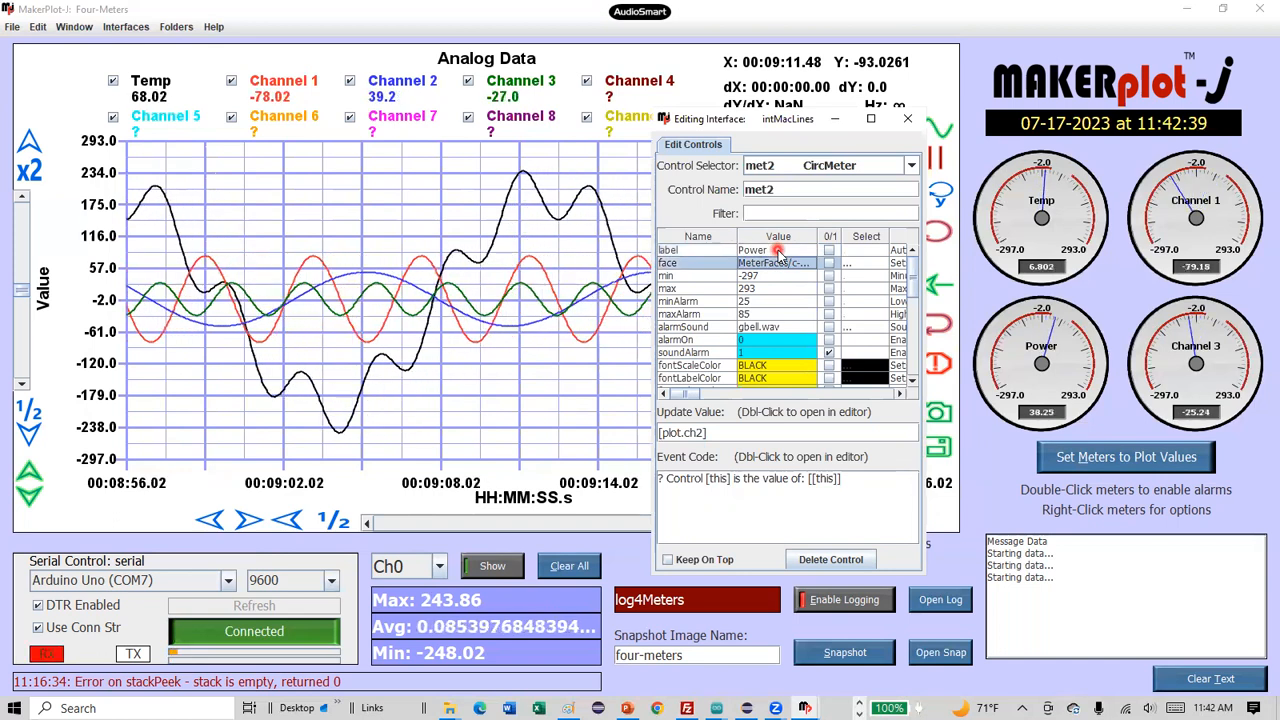
pyautogui.click(1005, 365)
# Set the Power meter's label to Voltage through the meter's own options, and view those options once more.
pyautogui.rightClick(1005, 365)
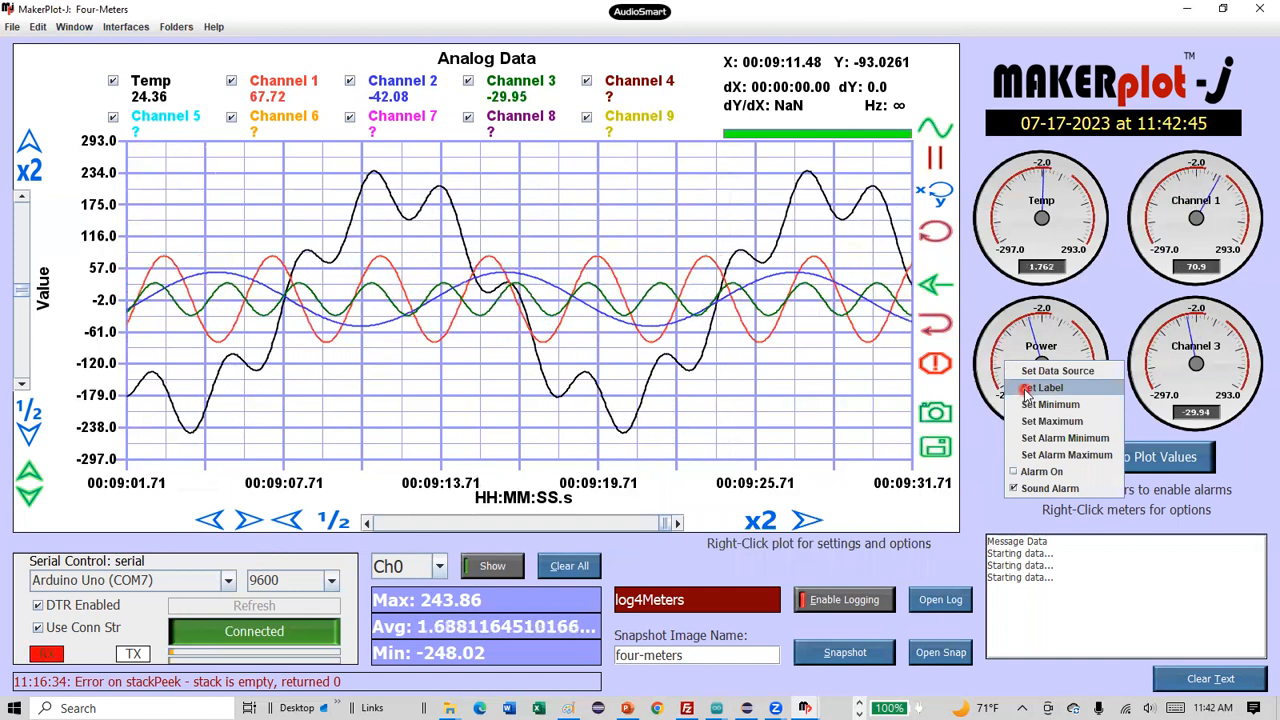
pyautogui.click(1026, 393)
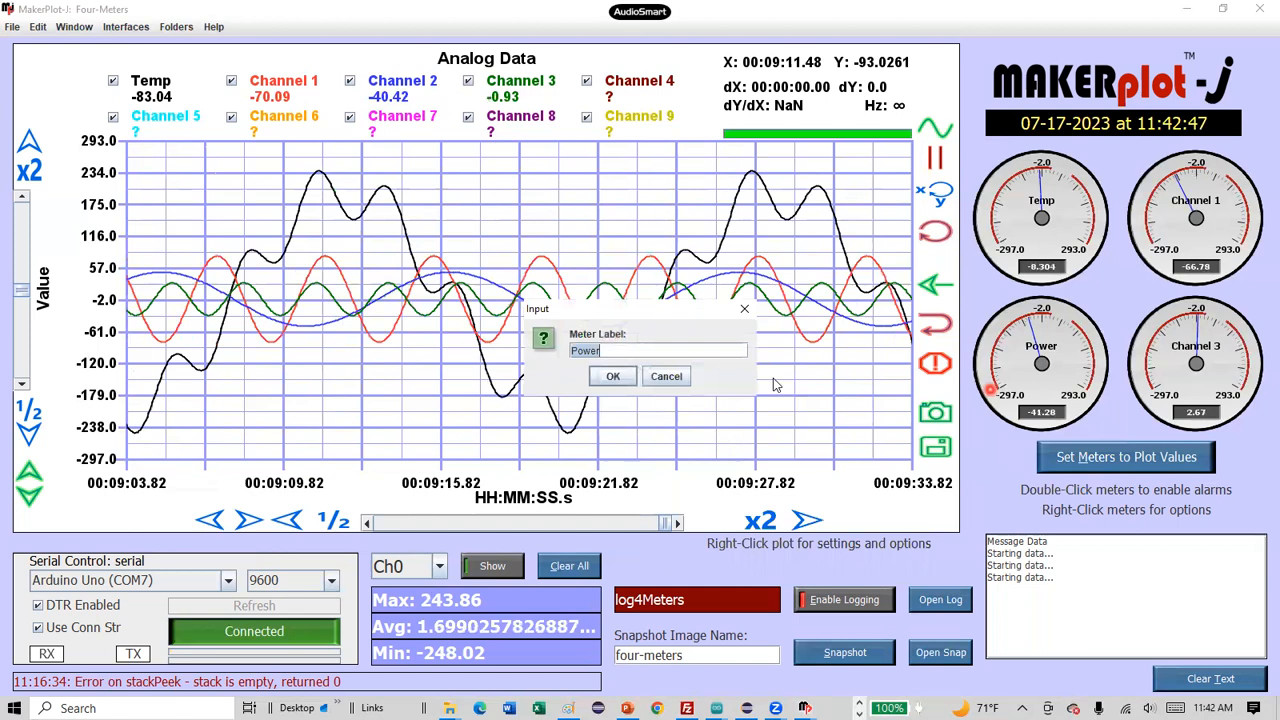
pyautogui.write('Voltage')
pyautogui.click(613, 376)
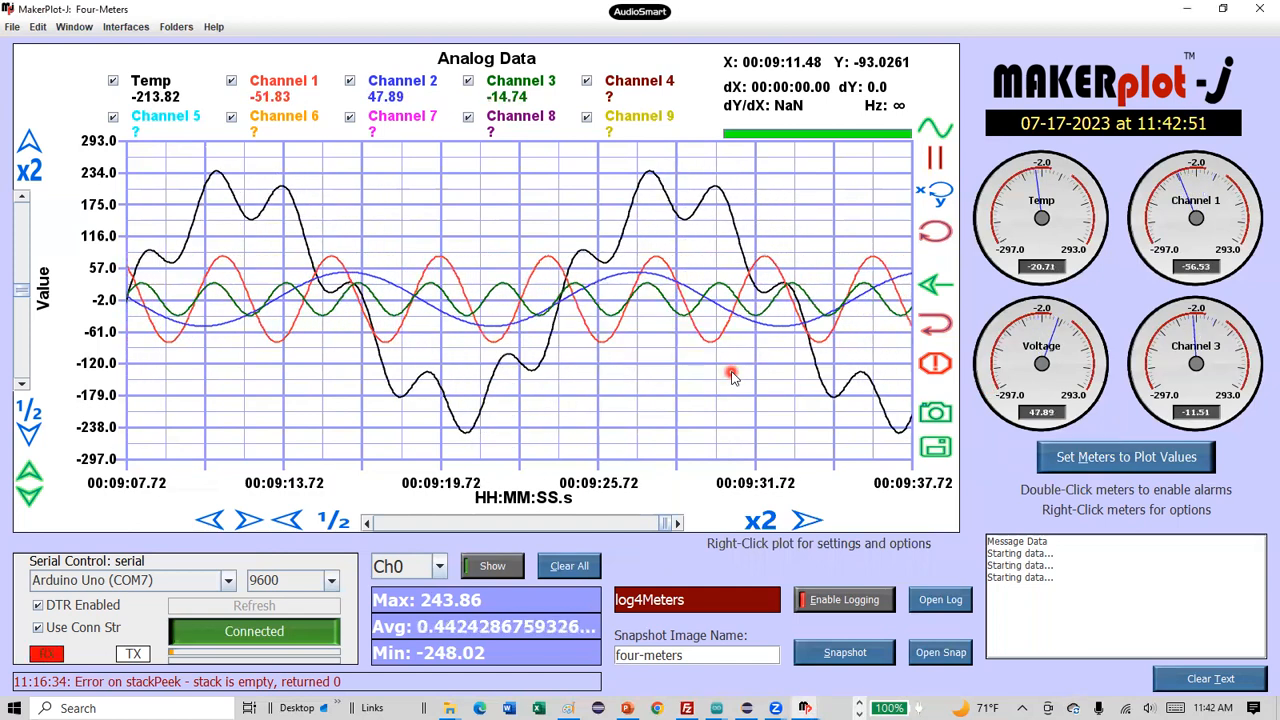
pyautogui.rightClick(1022, 332)
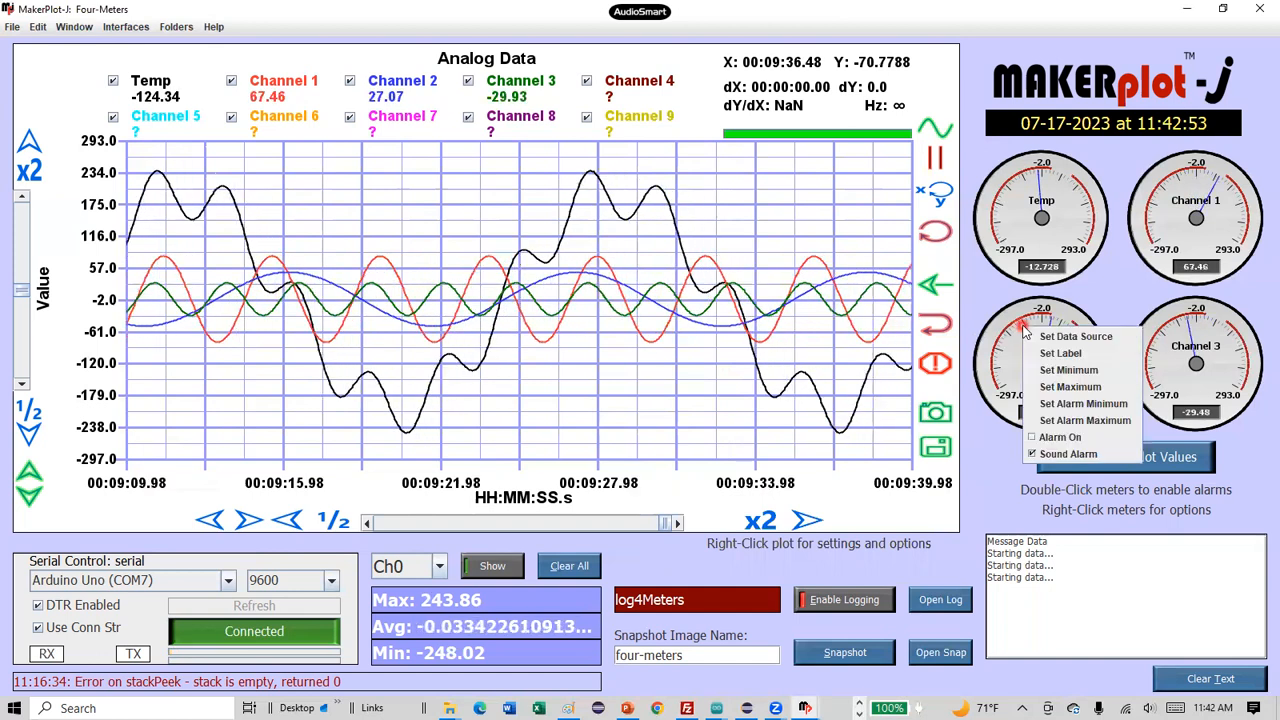
pyautogui.click(768, 344)
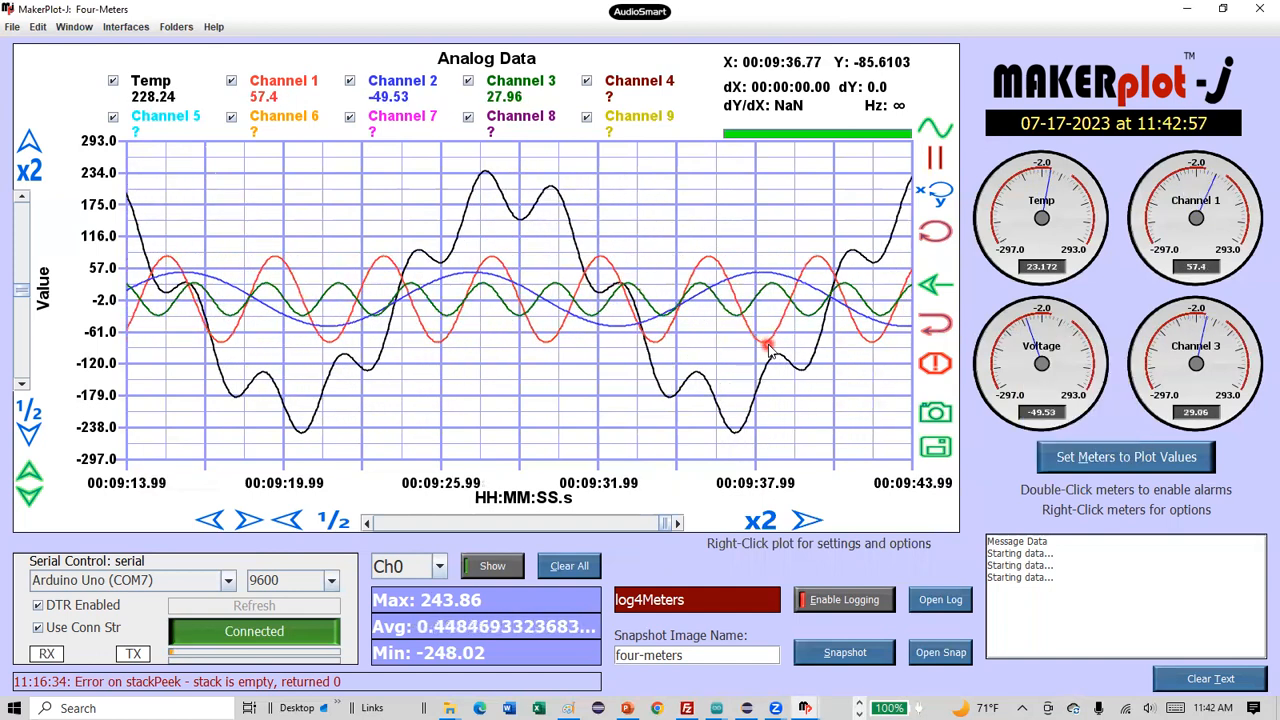